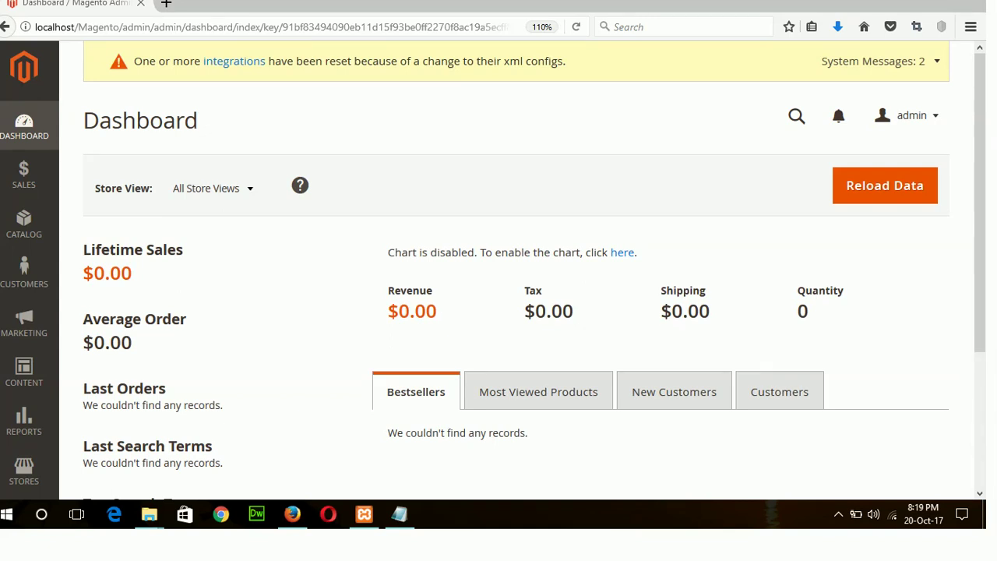
Start a new Simple Product from Catalog > Products
{"action": "left_click", "coordinate": [27, 246]}
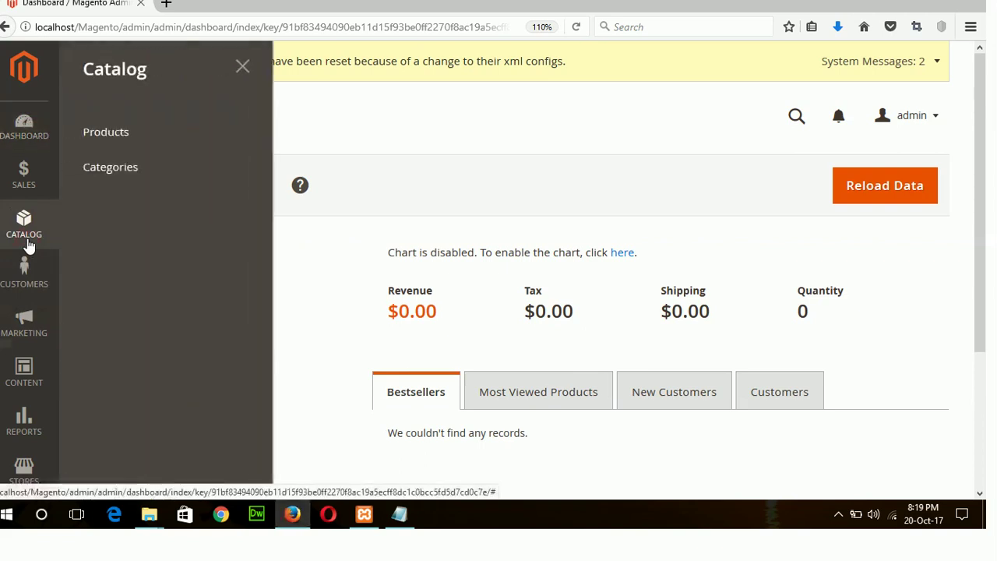
{"action": "left_click", "coordinate": [129, 139]}
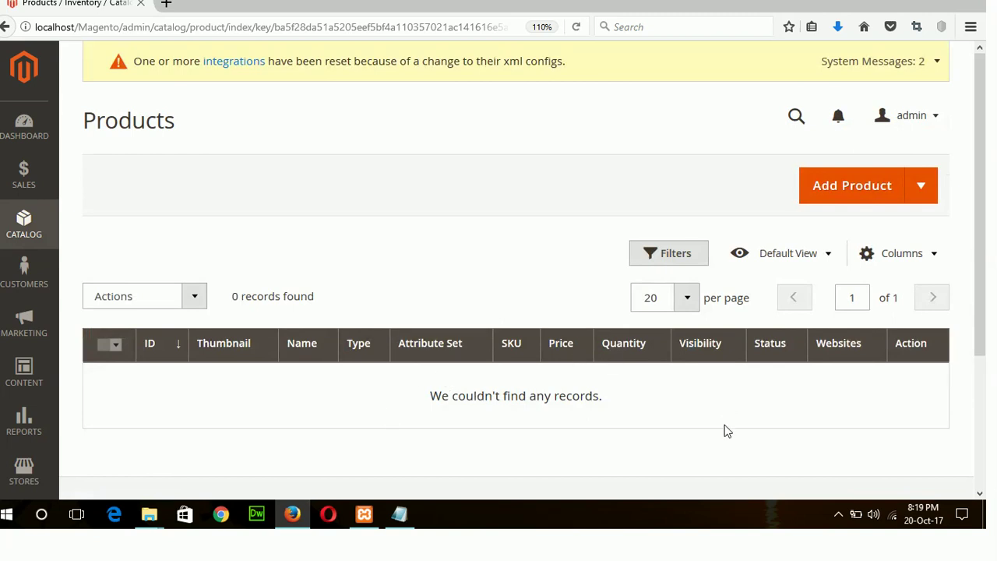
{"action": "left_click", "coordinate": [923, 192]}
{"action": "left_click", "coordinate": [845, 222]}
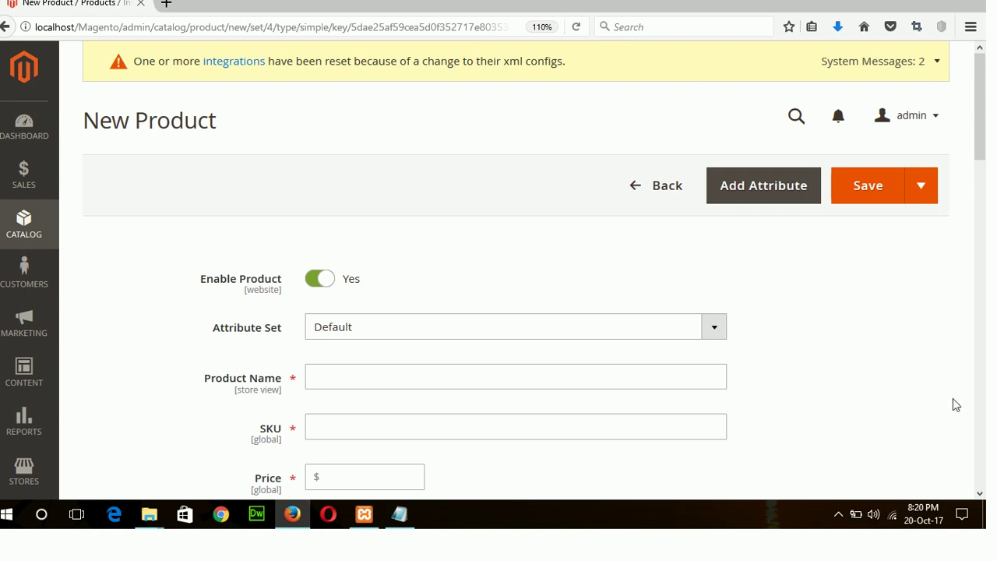
Bring up the Add Attribute dialog listing color and manufacturer
{"action": "scroll", "coordinate": [979, 416], "scroll_direction": "down", "scroll_amount": 5}
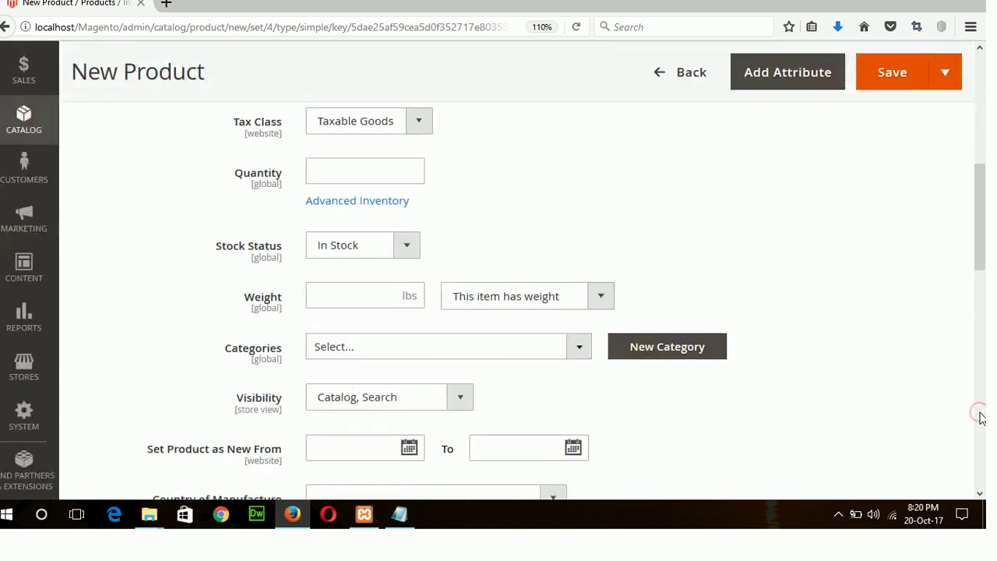
{"action": "left_click_drag", "start_coordinate": [983, 209], "coordinate": [930, 104]}
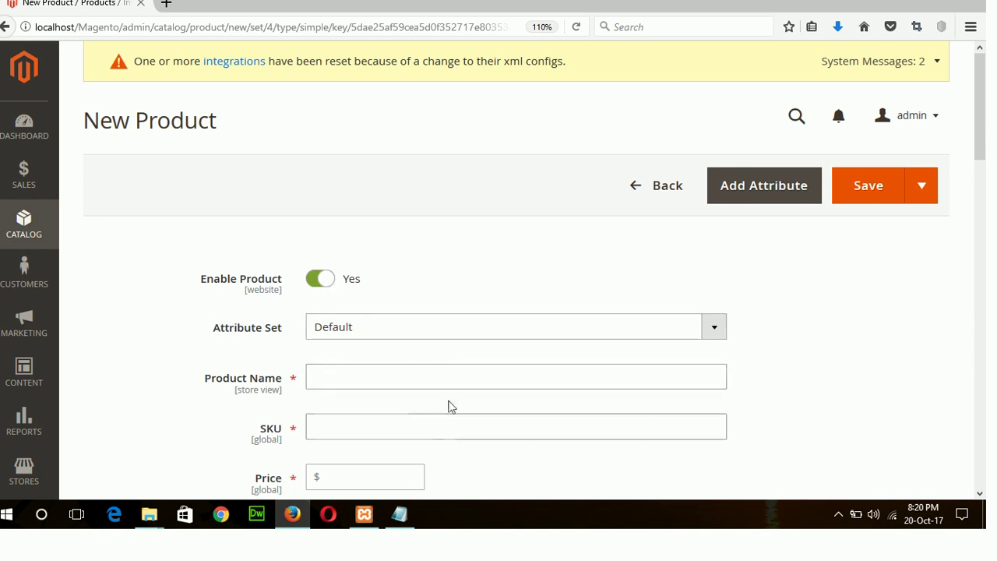
{"action": "mouse_move", "coordinate": [980, 155]}
{"action": "left_mouse_down"}
{"action": "mouse_move", "coordinate": [980, 257]}
{"action": "mouse_move", "coordinate": [975, 154]}
{"action": "left_mouse_up"}
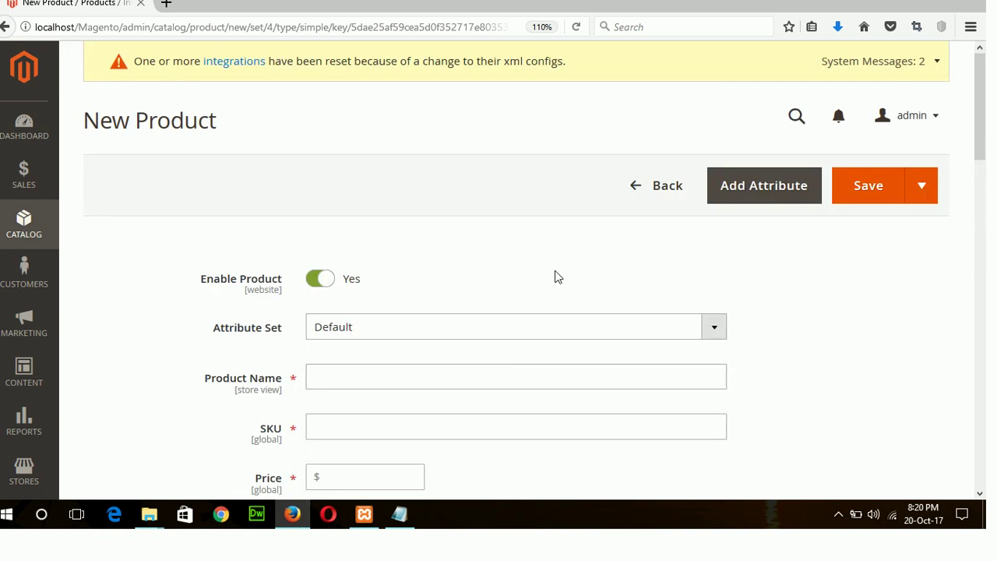
{"action": "left_click", "coordinate": [746, 192]}
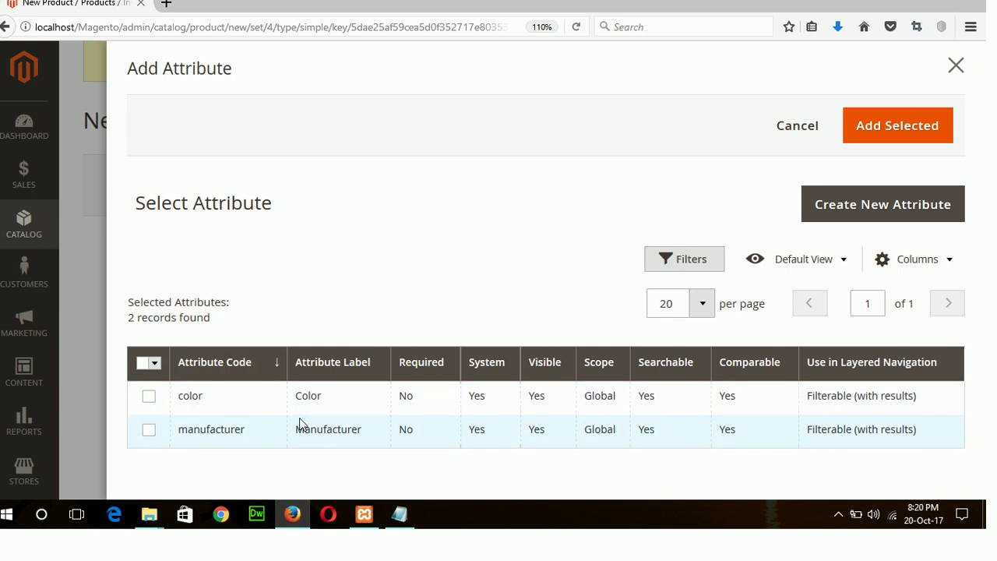
Create and save a required text attribute labelled author_name
{"action": "left_click", "coordinate": [888, 212]}
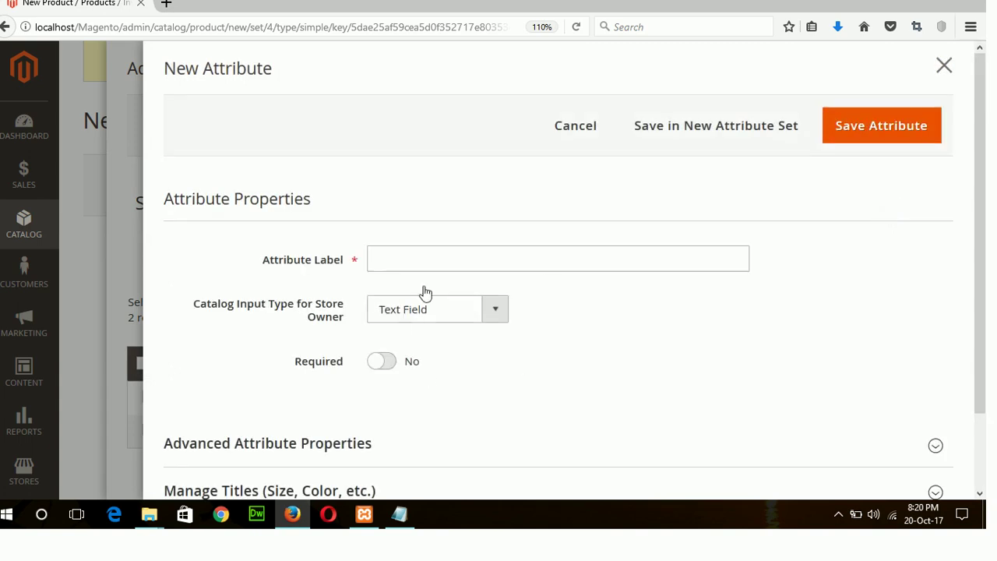
{"action": "left_click", "coordinate": [463, 250]}
{"action": "type", "text": "author_name"}
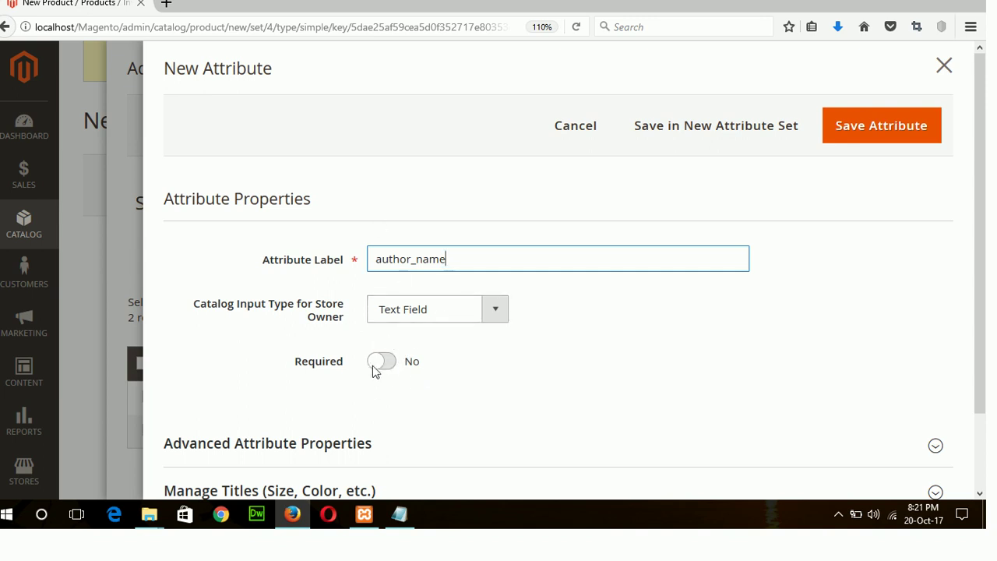
{"action": "left_click", "coordinate": [392, 367]}
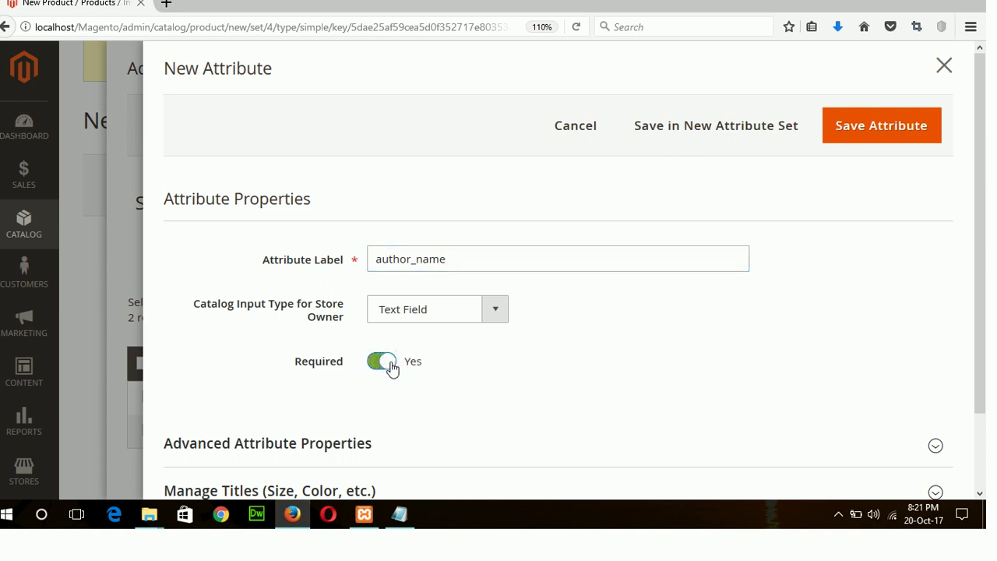
{"action": "left_click", "coordinate": [898, 134]}
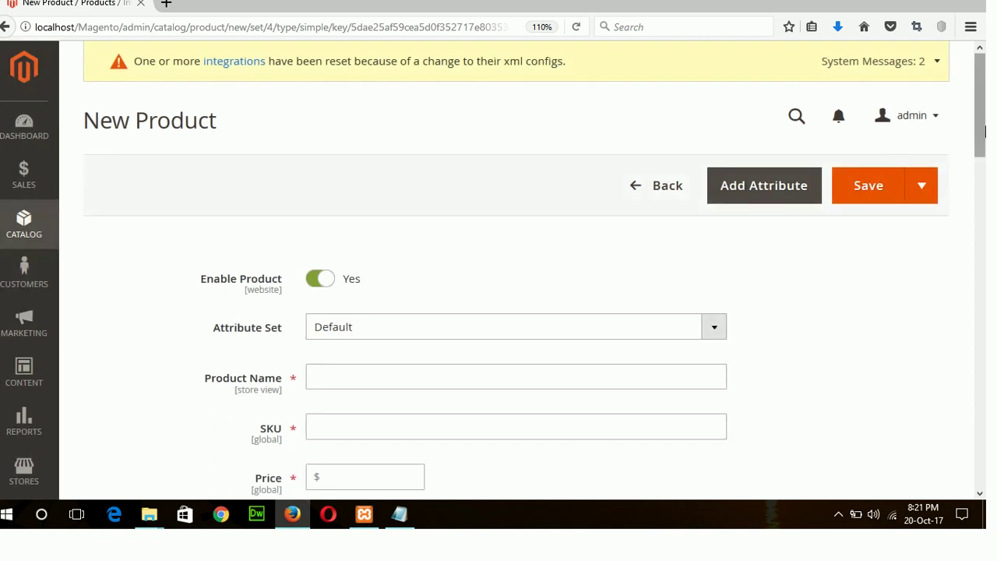
Enter product name 'English Grammar' and price 65
{"action": "left_click", "coordinate": [456, 374]}
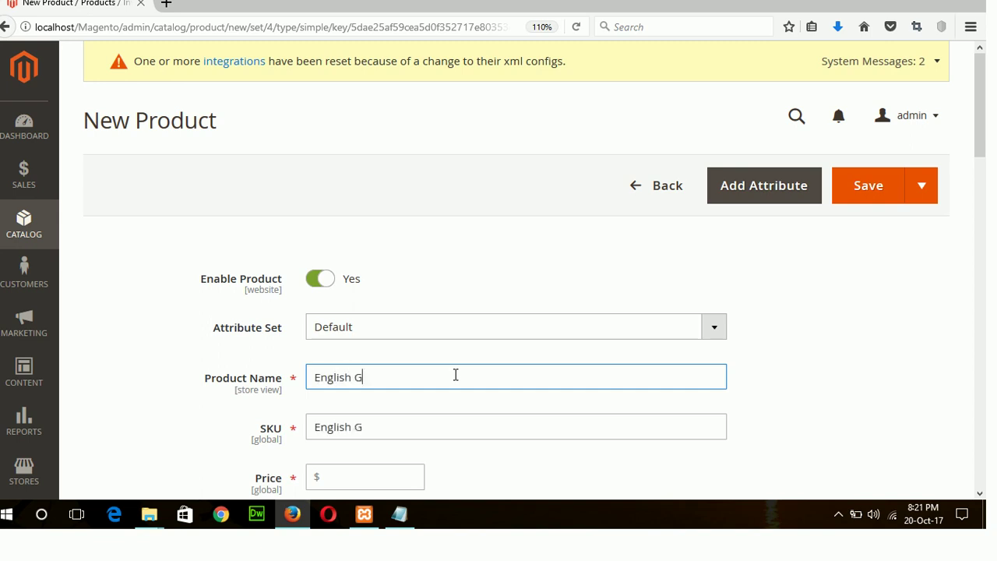
{"action": "type", "text": "English Grammar"}
{"action": "left_click", "coordinate": [347, 484]}
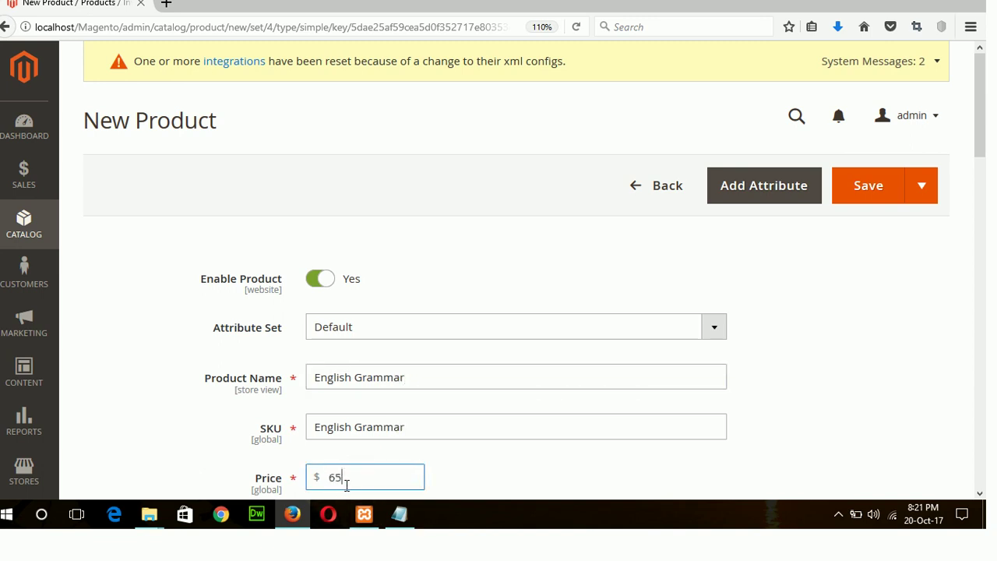
{"action": "type", "text": "65"}
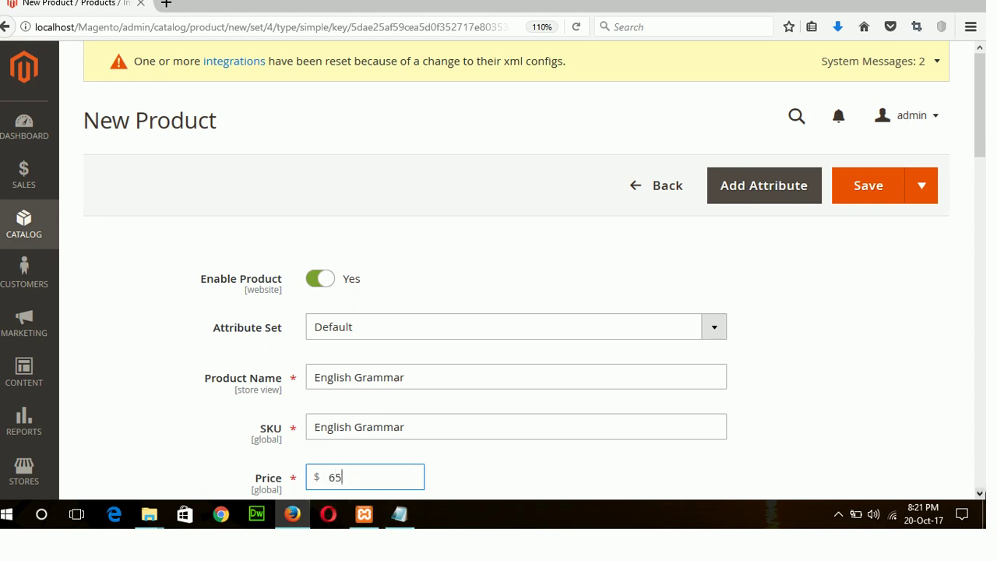
Set the tax class to None and the quantity to 120
{"action": "left_click", "coordinate": [979, 493]}
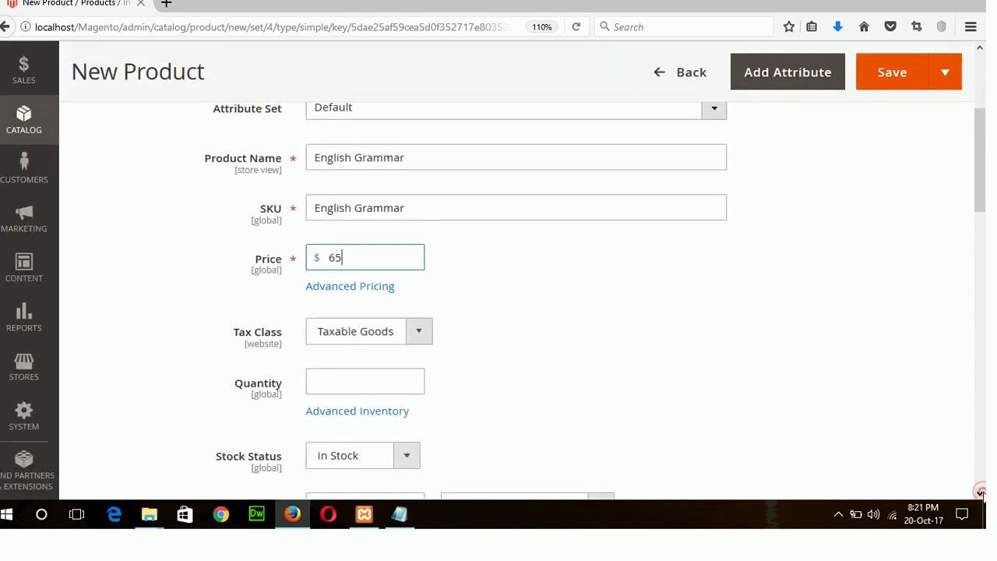
{"action": "left_click", "coordinate": [421, 328]}
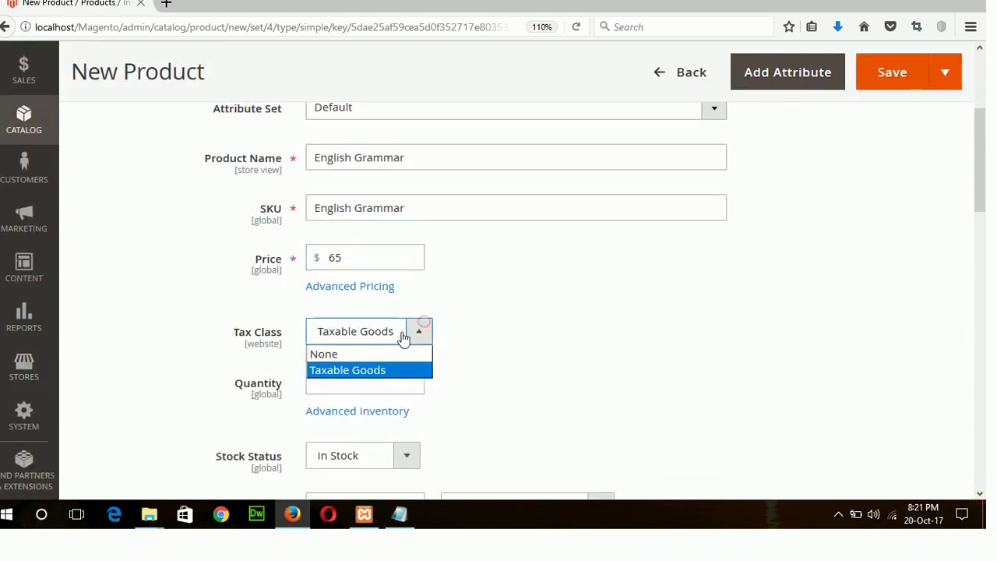
{"action": "left_click", "coordinate": [355, 356]}
{"action": "left_click", "coordinate": [358, 385]}
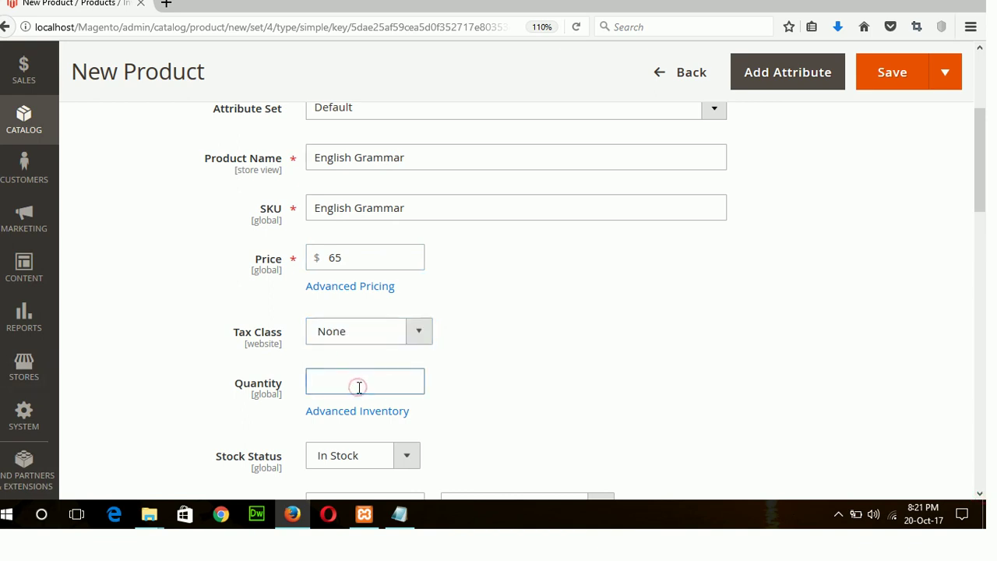
{"action": "type", "text": "120"}
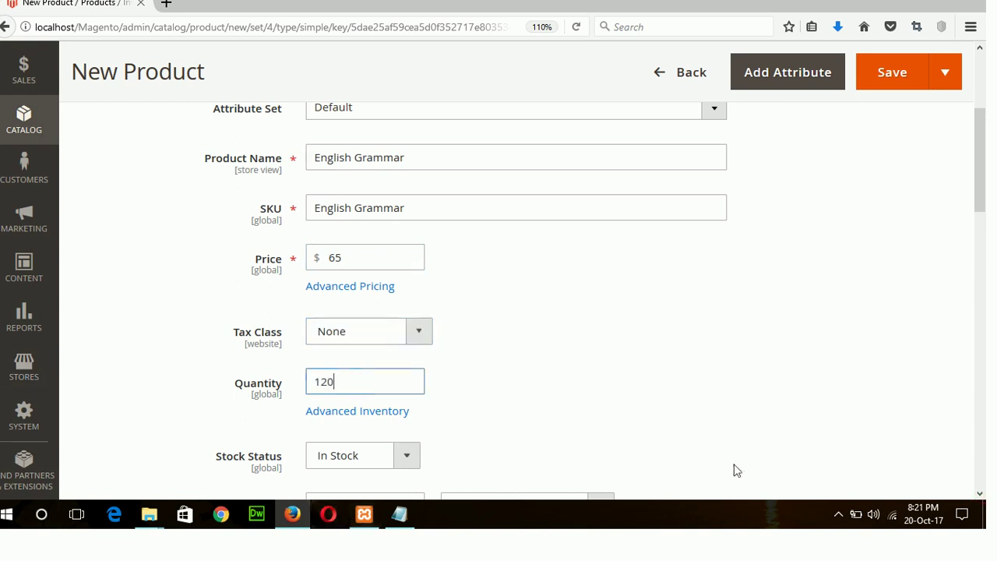
{"action": "scroll", "coordinate": [980, 495], "scroll_direction": "down", "scroll_amount": 2}
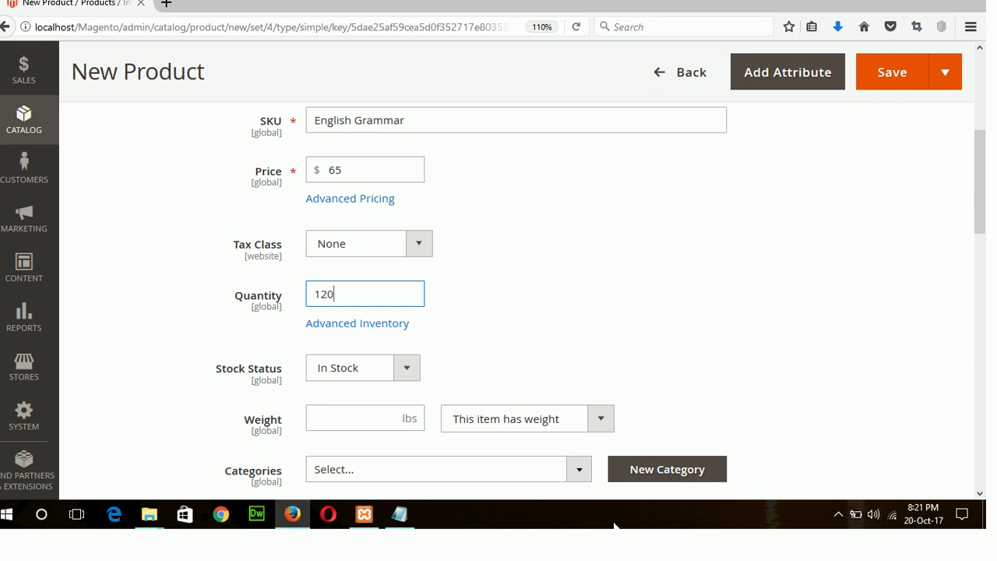
Assign the product to Primary Book and its English subcategory, then confirm with Done
{"action": "left_click", "coordinate": [579, 470]}
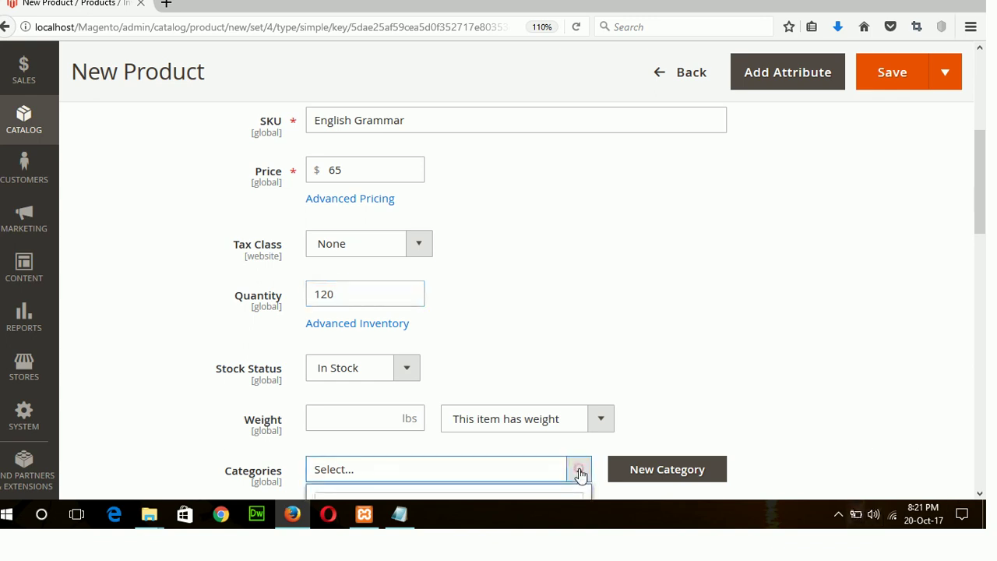
{"action": "left_click", "coordinate": [979, 493]}
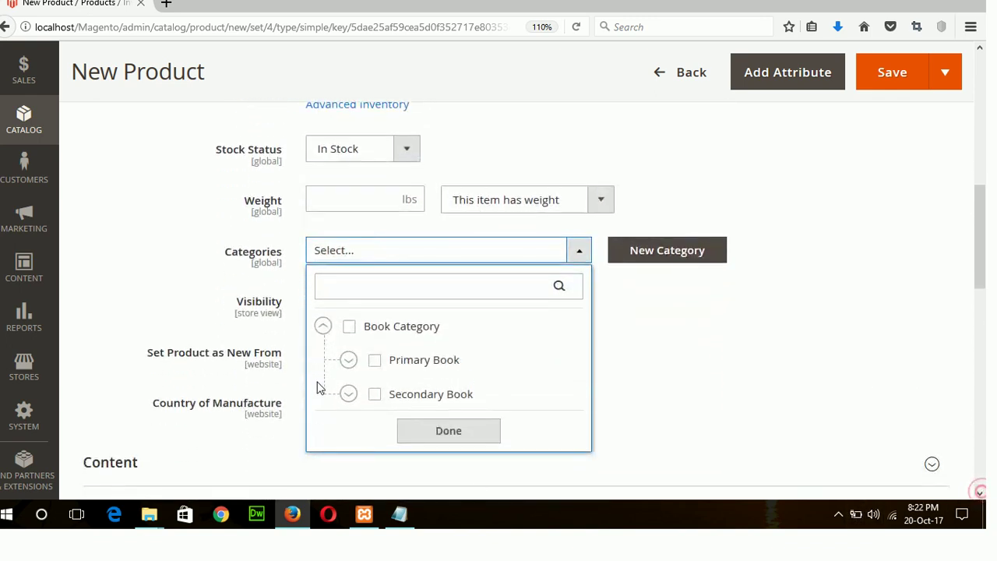
{"action": "left_click", "coordinate": [373, 363]}
{"action": "left_click", "coordinate": [351, 362]}
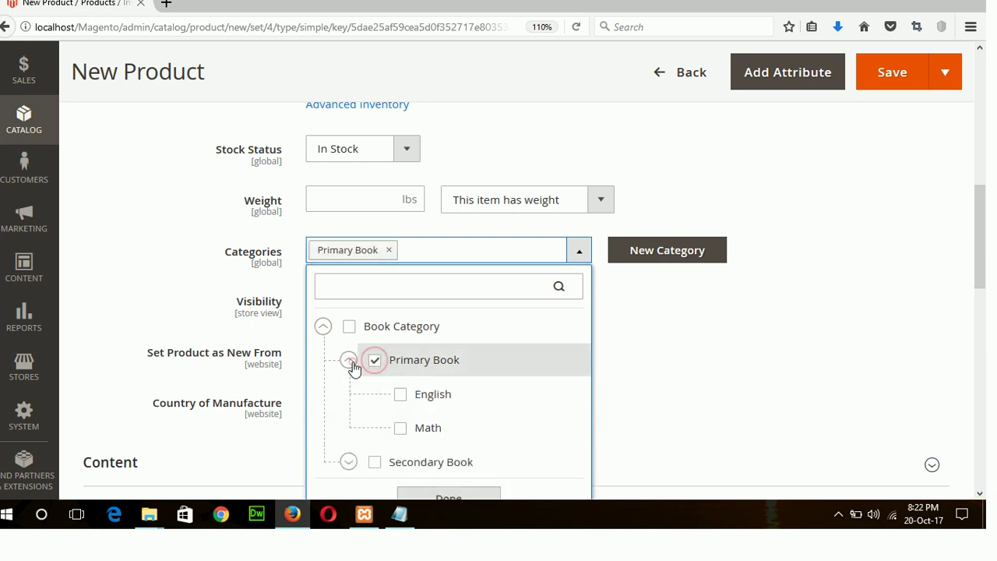
{"action": "left_click", "coordinate": [401, 396]}
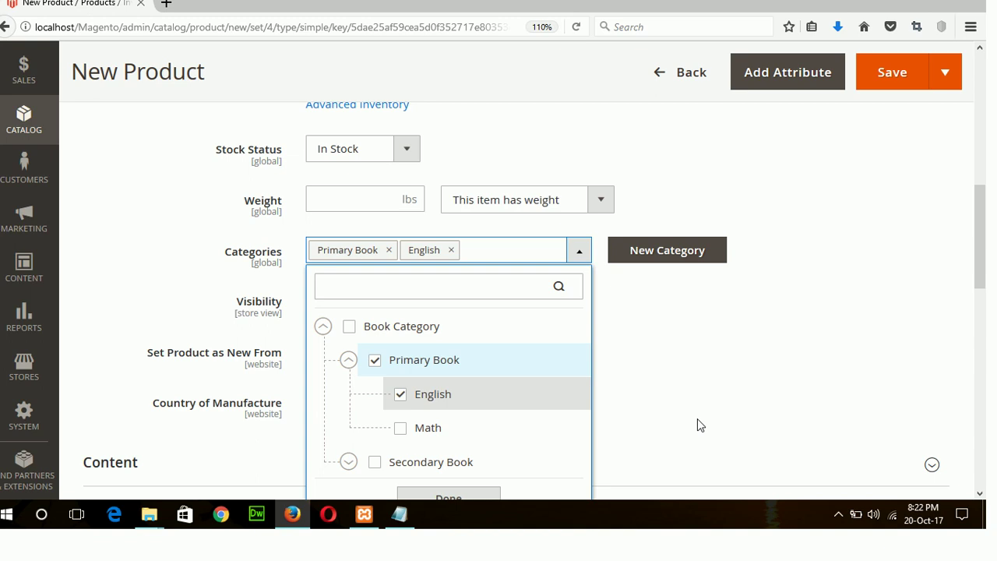
{"action": "left_click", "coordinate": [979, 492]}
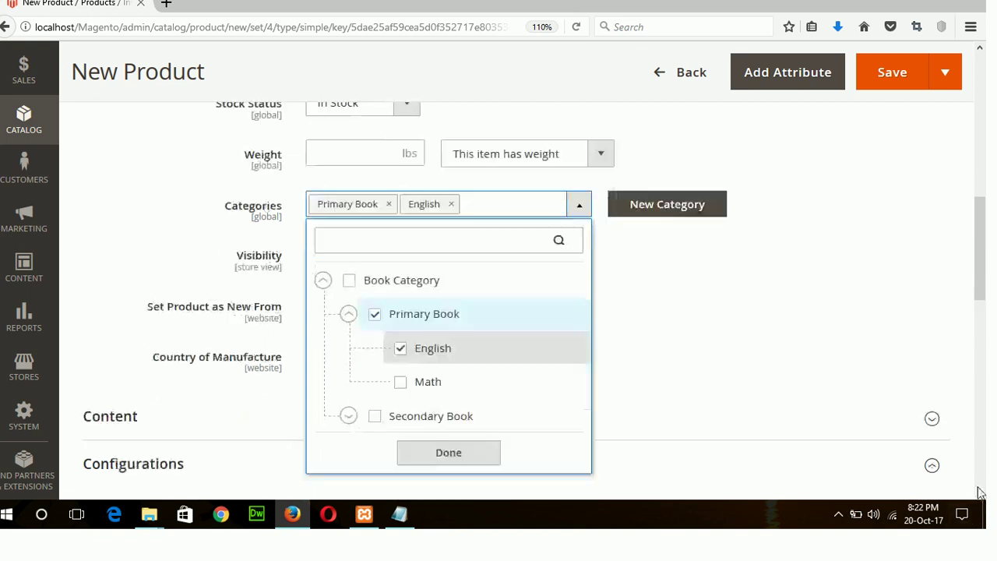
{"action": "scroll", "coordinate": [979, 491], "scroll_direction": "down", "scroll_amount": 5}
{"action": "scroll", "coordinate": [984, 72], "scroll_direction": "up", "scroll_amount": 15}
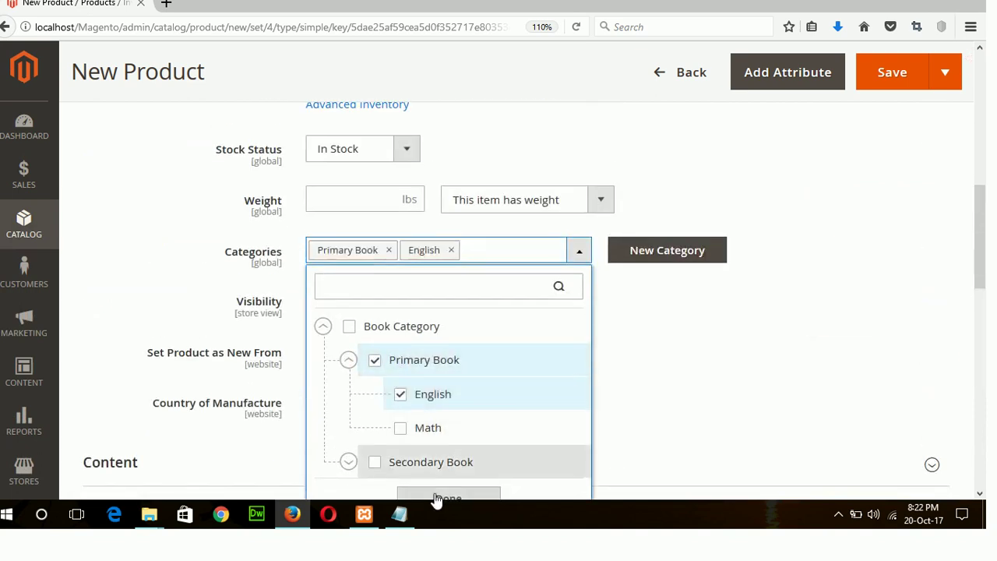
{"action": "left_click", "coordinate": [436, 499]}
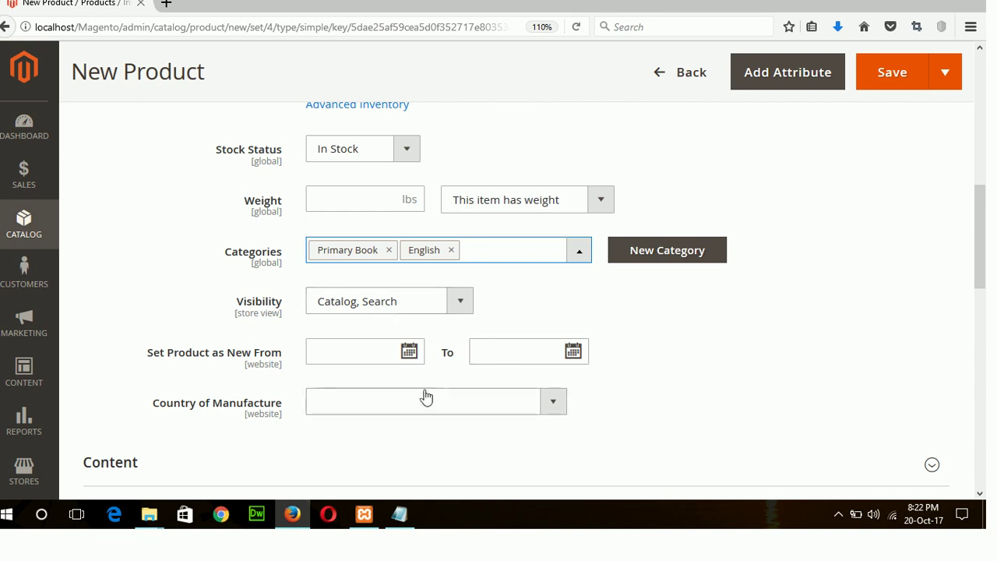
Fill the author_name attribute with the author's full name and expand Images And Videos
{"action": "left_click", "coordinate": [979, 493]}
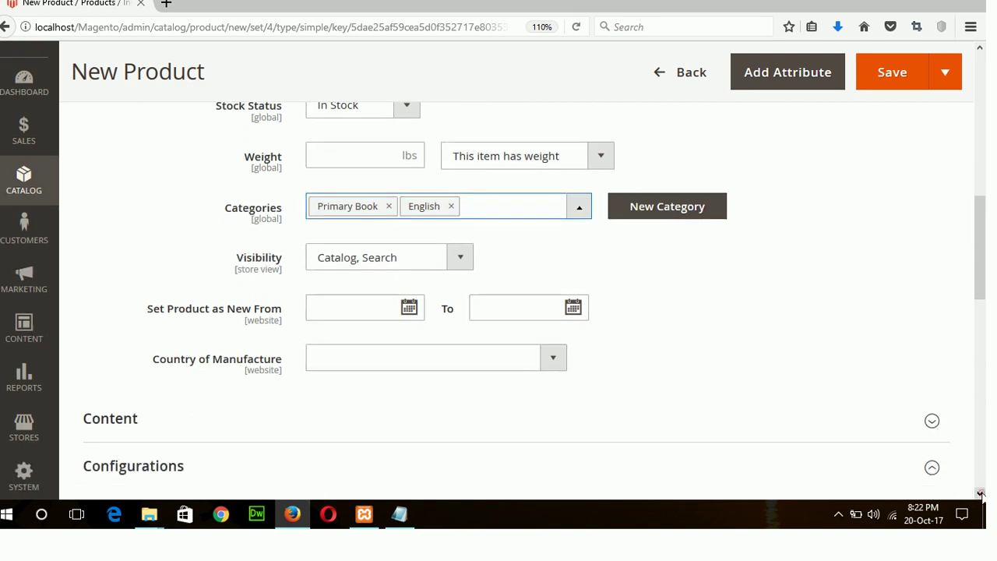
{"action": "left_click", "coordinate": [979, 493]}
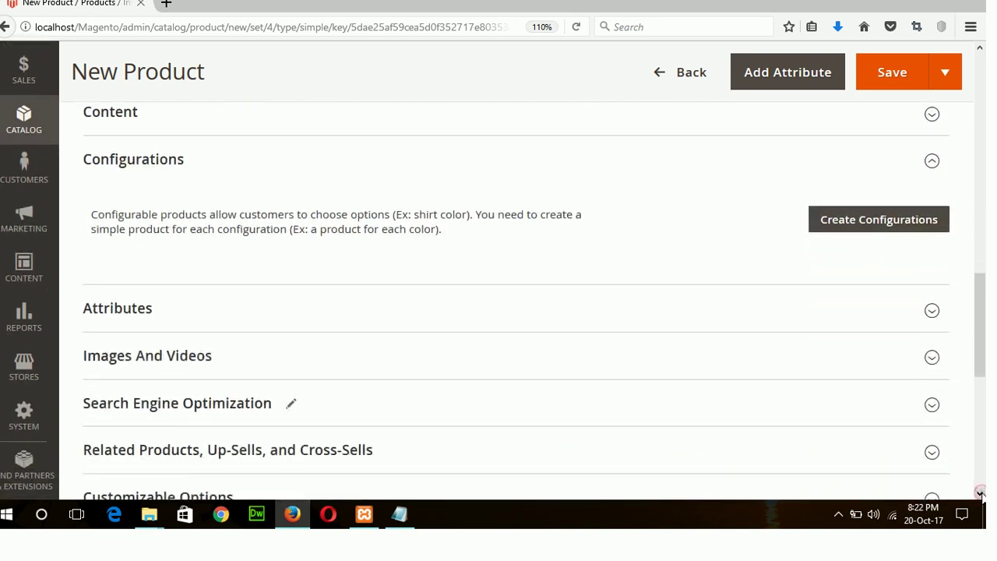
{"action": "left_click", "coordinate": [125, 318]}
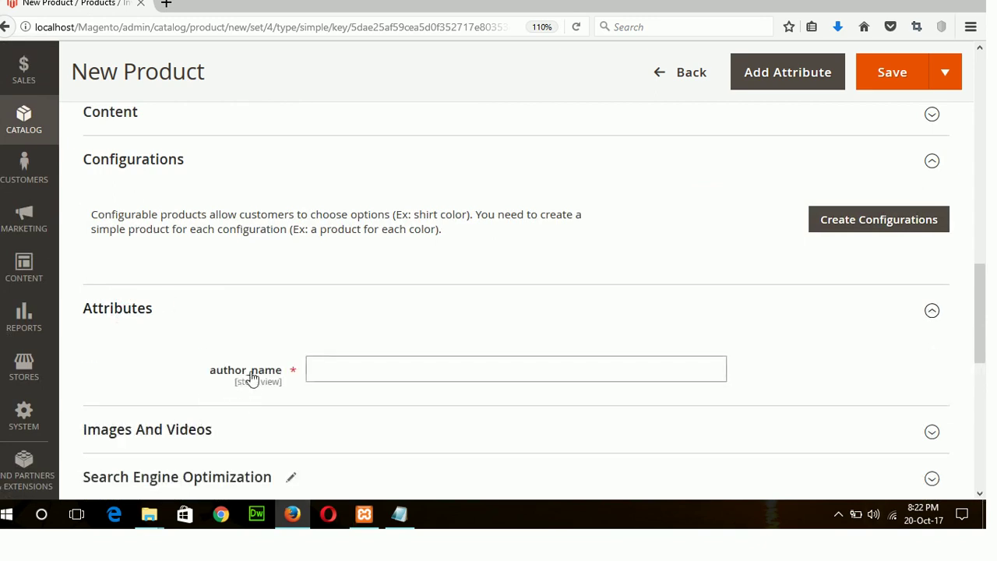
{"action": "left_click", "coordinate": [330, 369]}
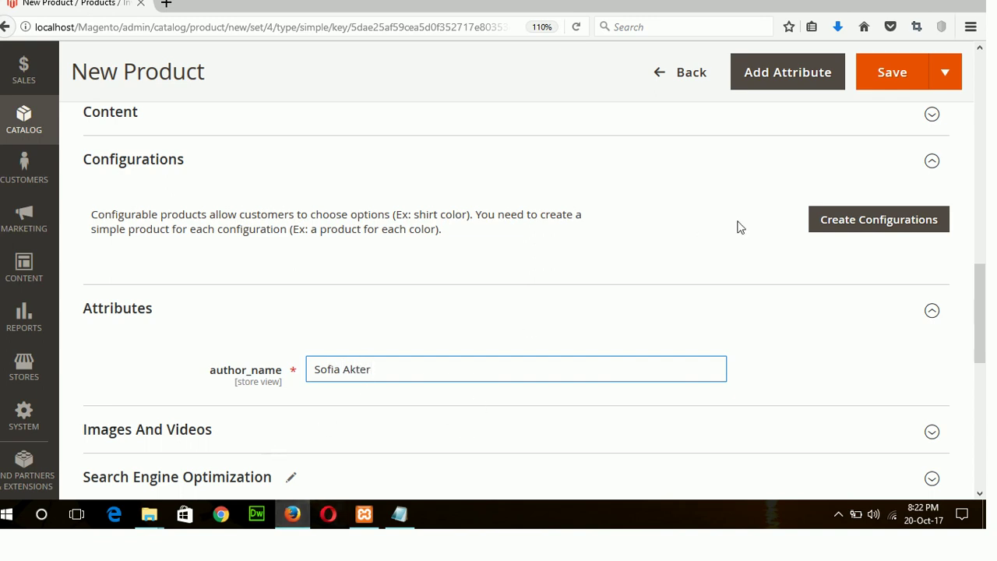
{"action": "left_click", "coordinate": [162, 439]}
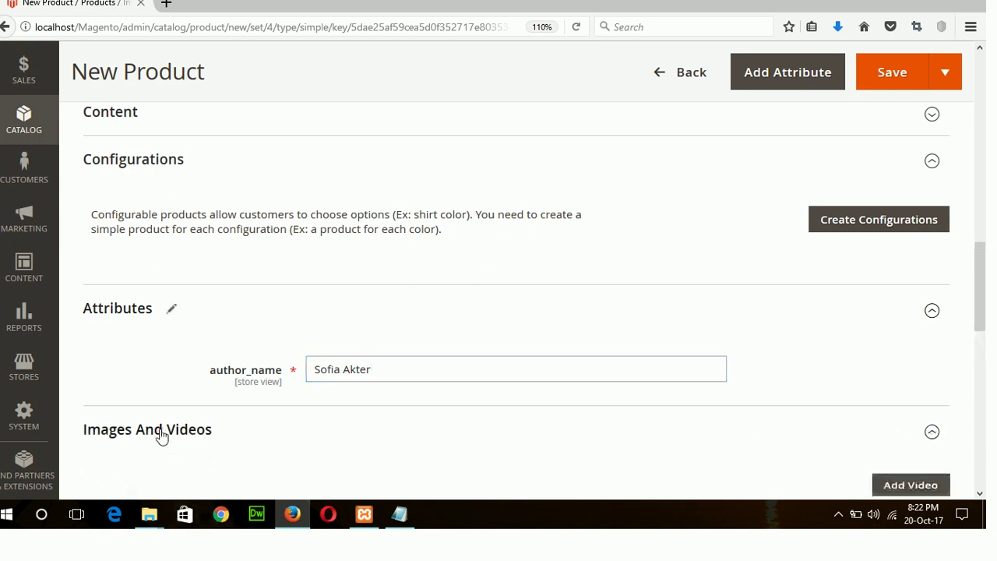
{"action": "left_click", "coordinate": [979, 493]}
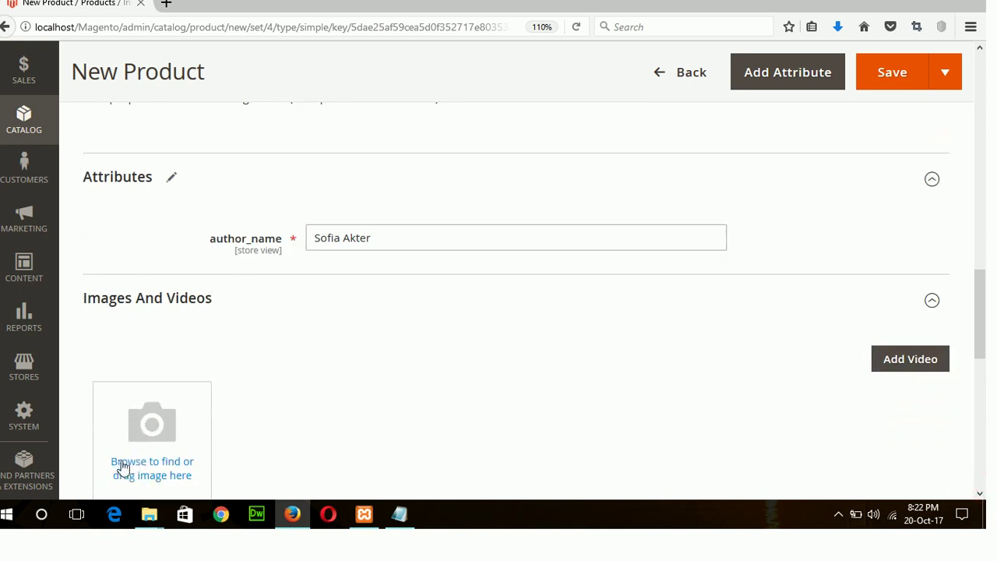
Upload eng1.jpg as the product's cover image
{"action": "left_click", "coordinate": [894, 360]}
{"action": "left_click", "coordinate": [132, 469]}
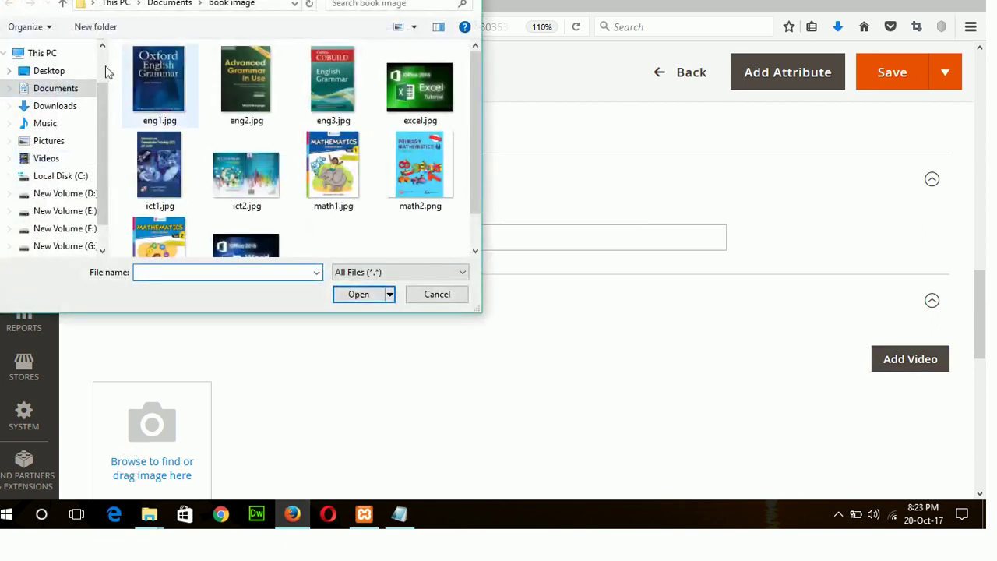
{"action": "double_click", "coordinate": [155, 70]}
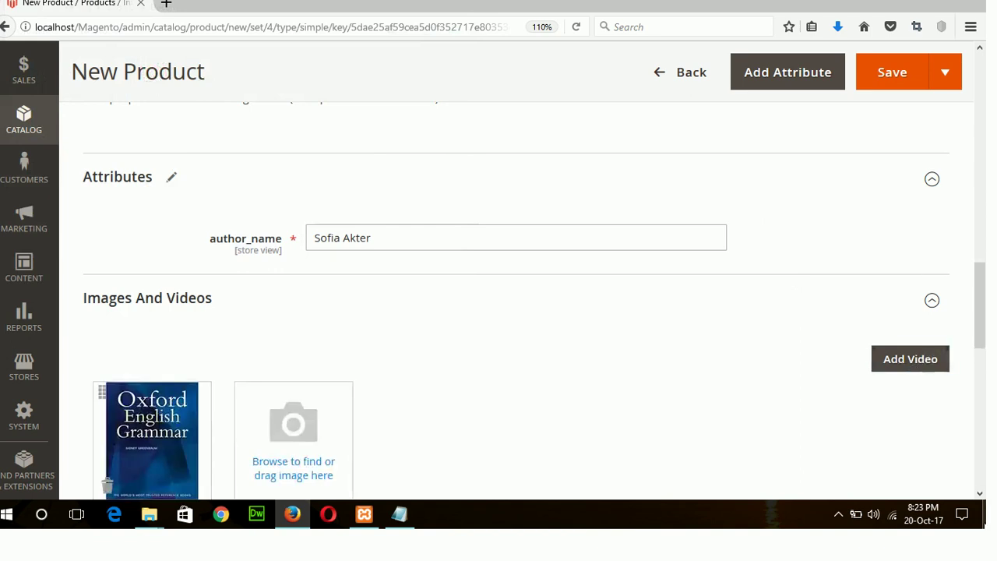
Save the English Grammar product and return to the product grid
{"action": "scroll", "coordinate": [981, 491], "scroll_direction": "down", "scroll_amount": 10}
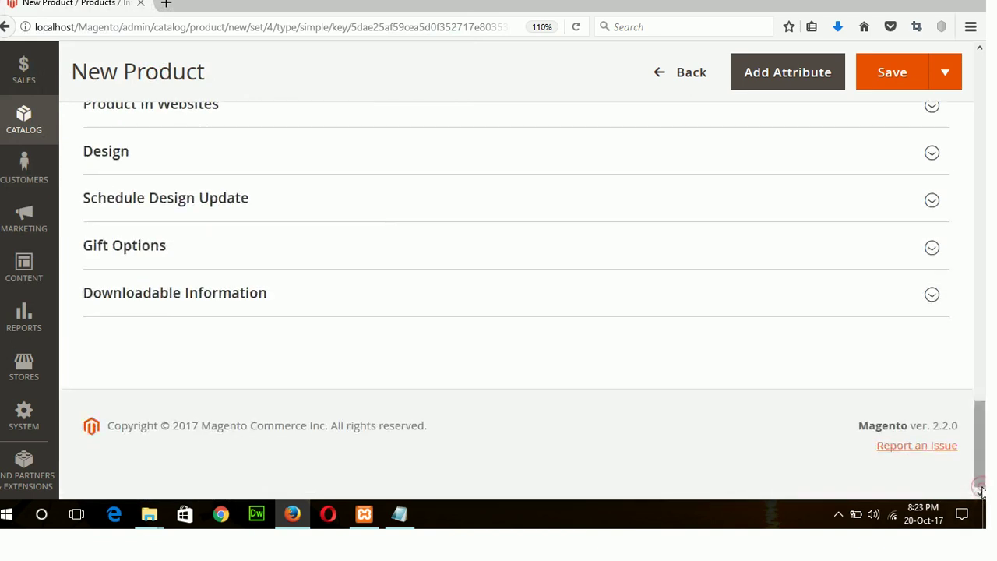
{"action": "left_click_drag", "start_coordinate": [979, 416], "coordinate": [943, 81]}
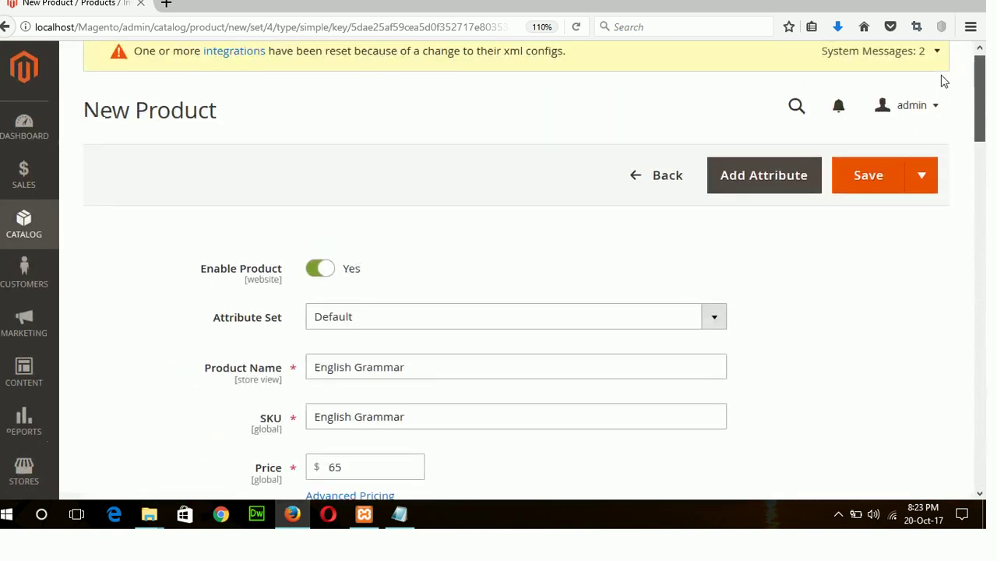
{"action": "left_click", "coordinate": [873, 176]}
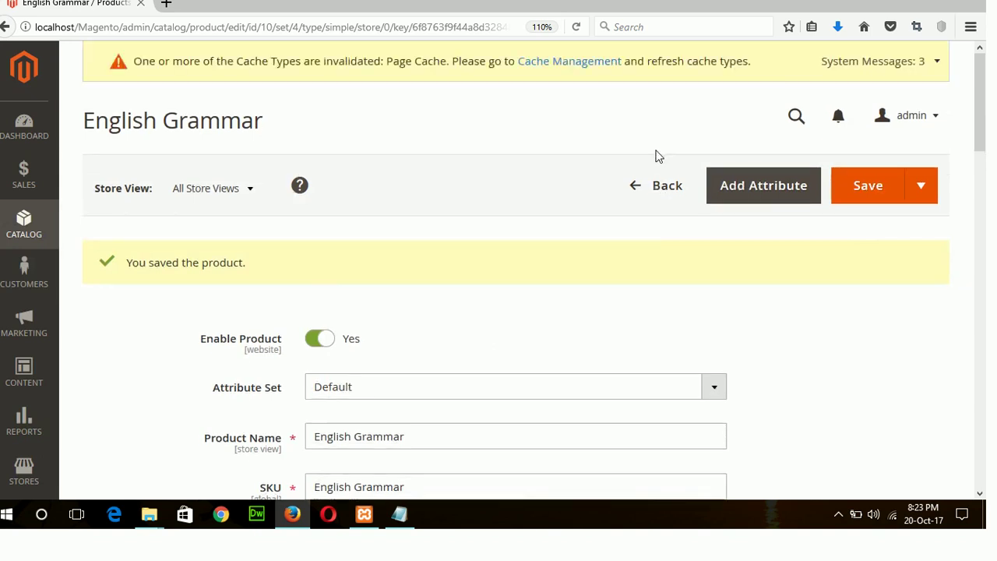
{"action": "left_click", "coordinate": [661, 195]}
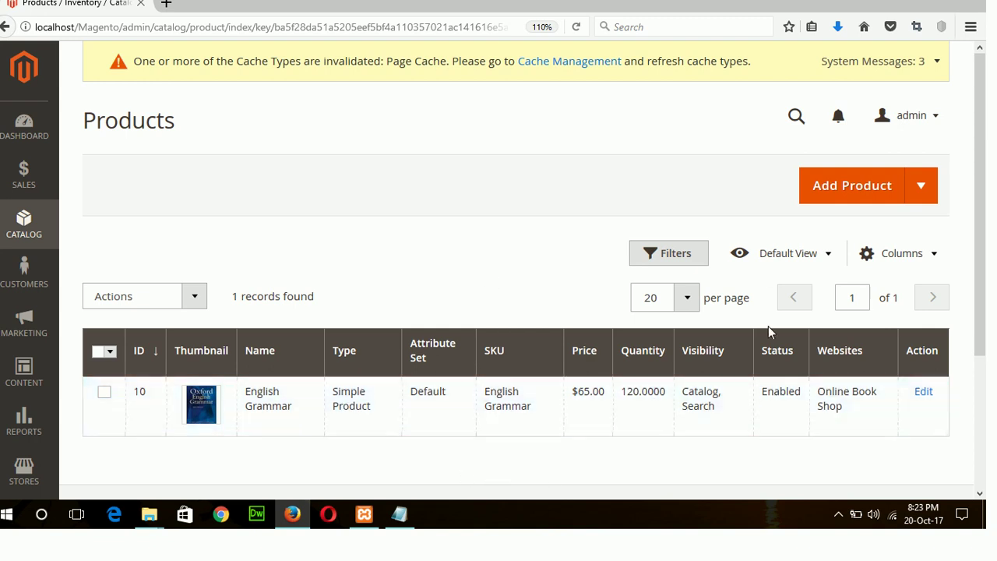
Show the Add Product type menu from the grid listing English Grammar
{"action": "left_click", "coordinate": [924, 185]}
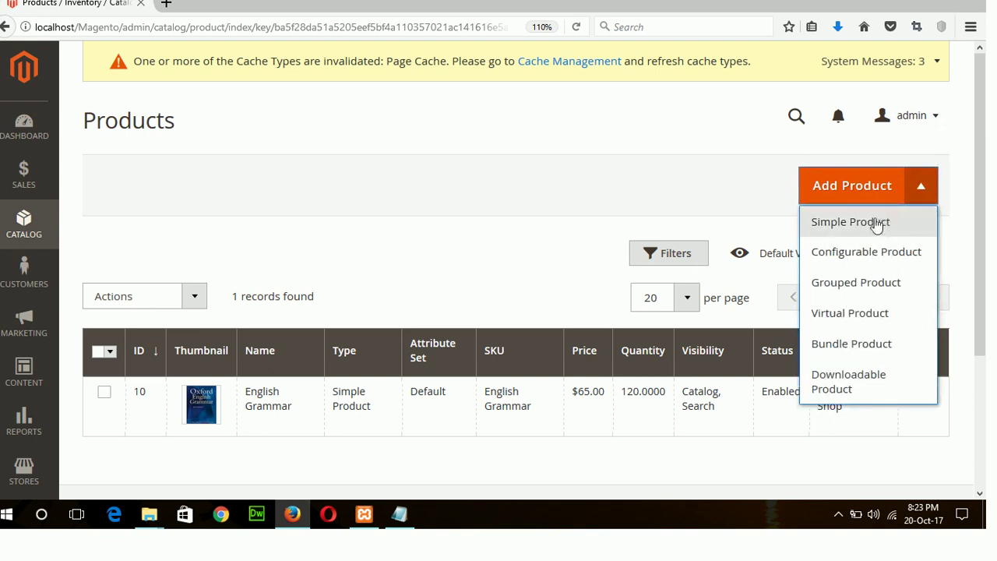
Start a new simple product and expand its custom attribute fields
{"action": "left_click", "coordinate": [848, 224]}
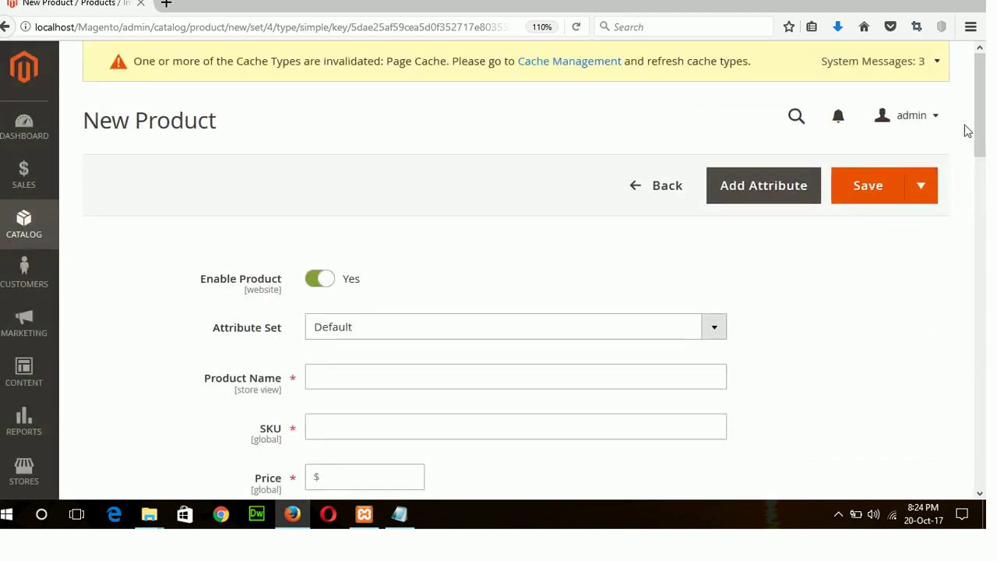
{"action": "left_click_drag", "start_coordinate": [978, 140], "coordinate": [983, 403]}
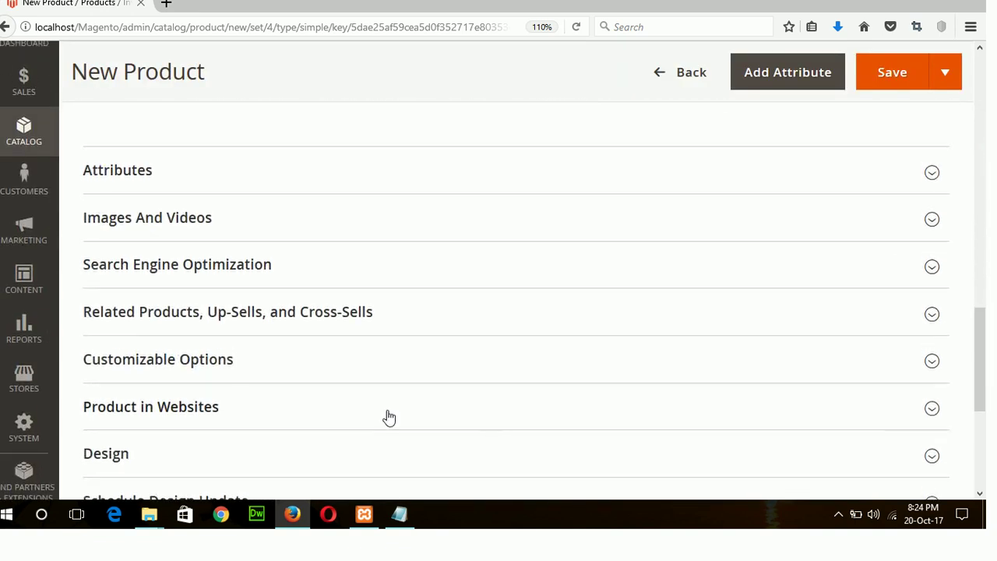
{"action": "left_click", "coordinate": [176, 176]}
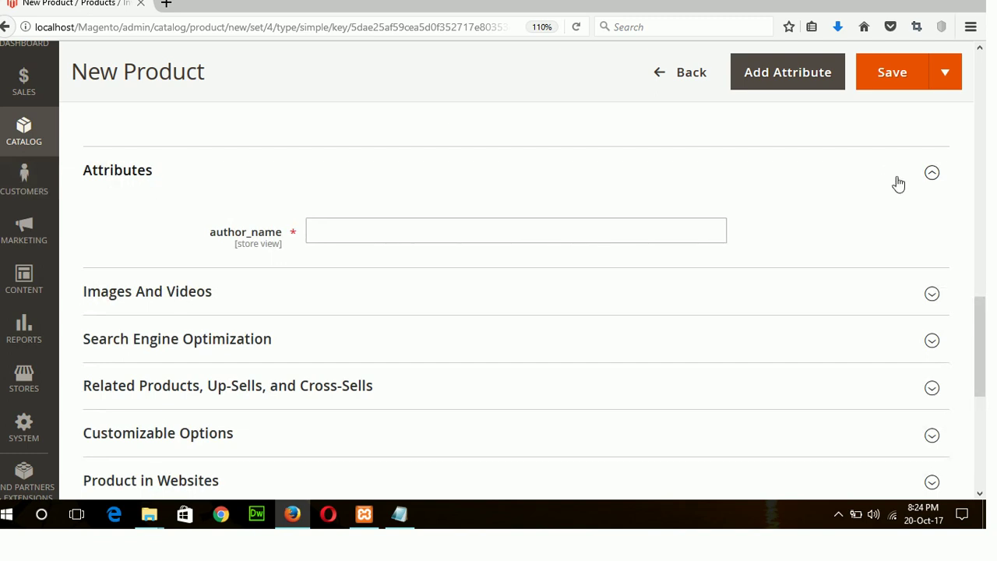
{"action": "left_click", "coordinate": [319, 240]}
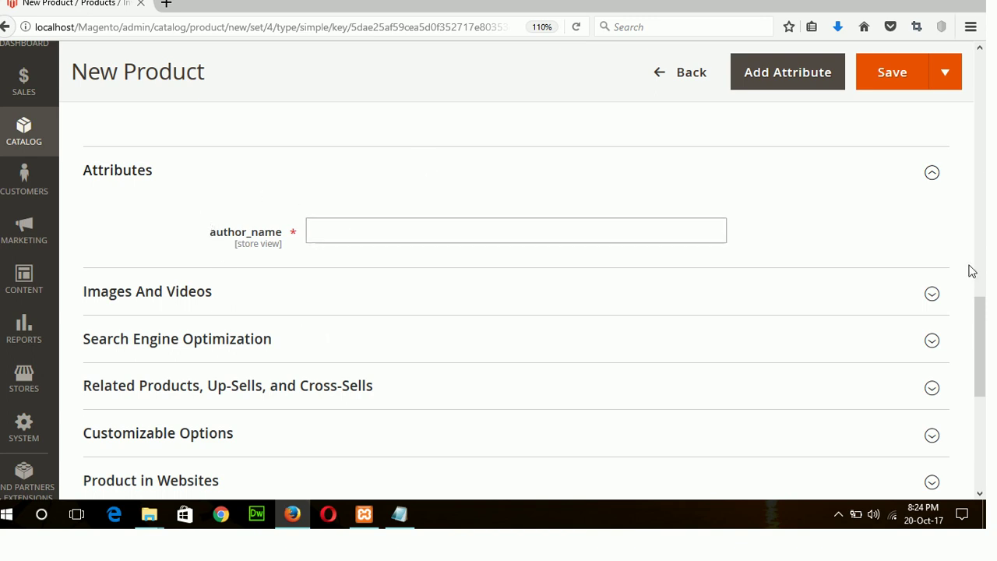
{"action": "left_click_drag", "start_coordinate": [979, 317], "coordinate": [983, 72]}
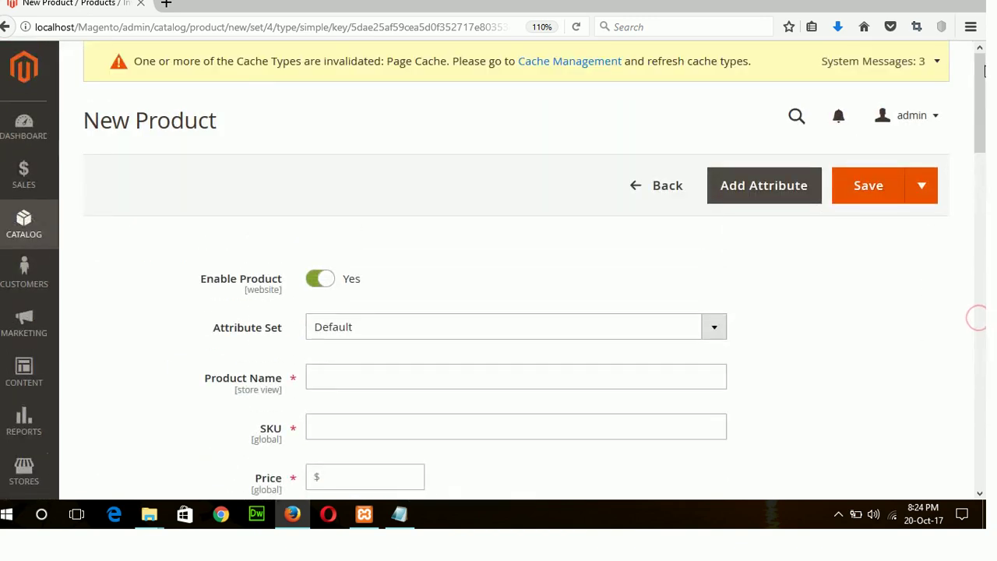
Enter name ICT Fundamentals, price 100, tax class None and quantity 200
{"action": "left_click", "coordinate": [465, 379]}
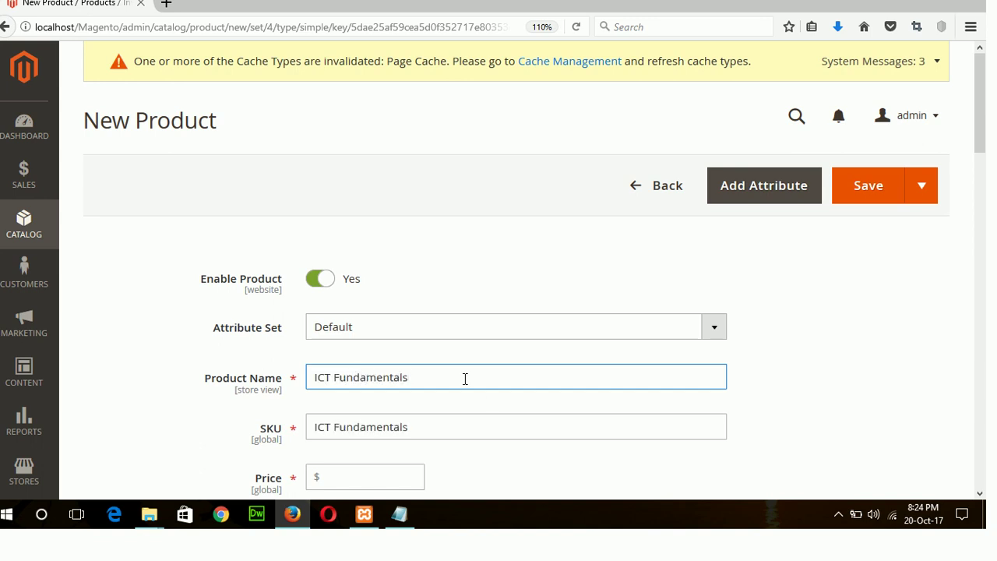
{"action": "left_click", "coordinate": [392, 479]}
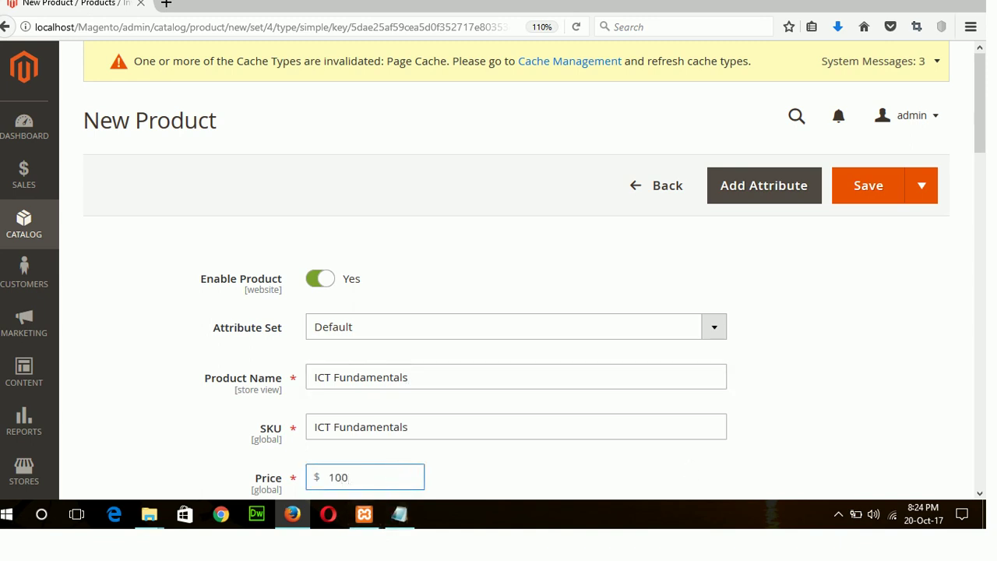
{"action": "scroll", "coordinate": [979, 496], "scroll_direction": "down", "scroll_amount": 5}
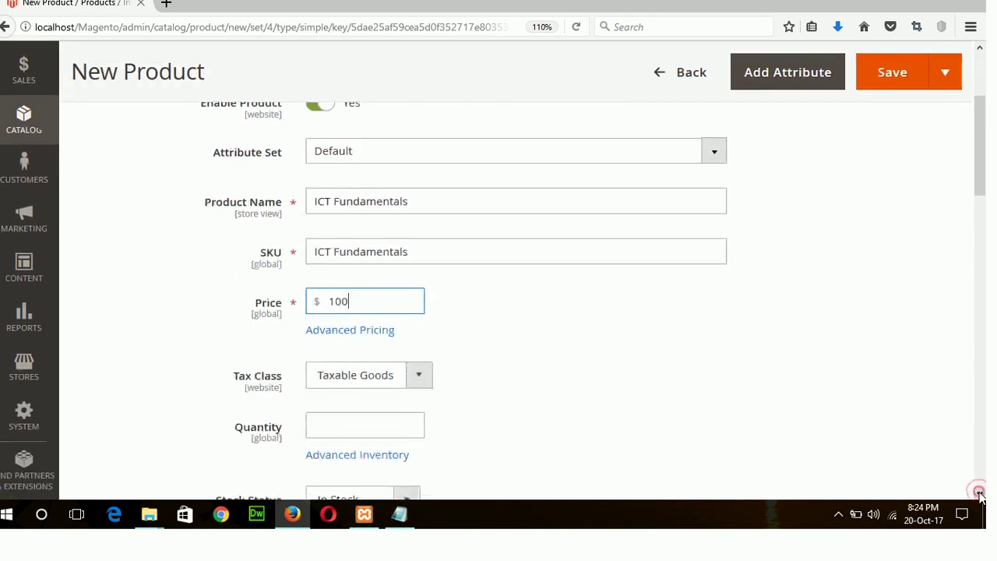
{"action": "left_click", "coordinate": [416, 244]}
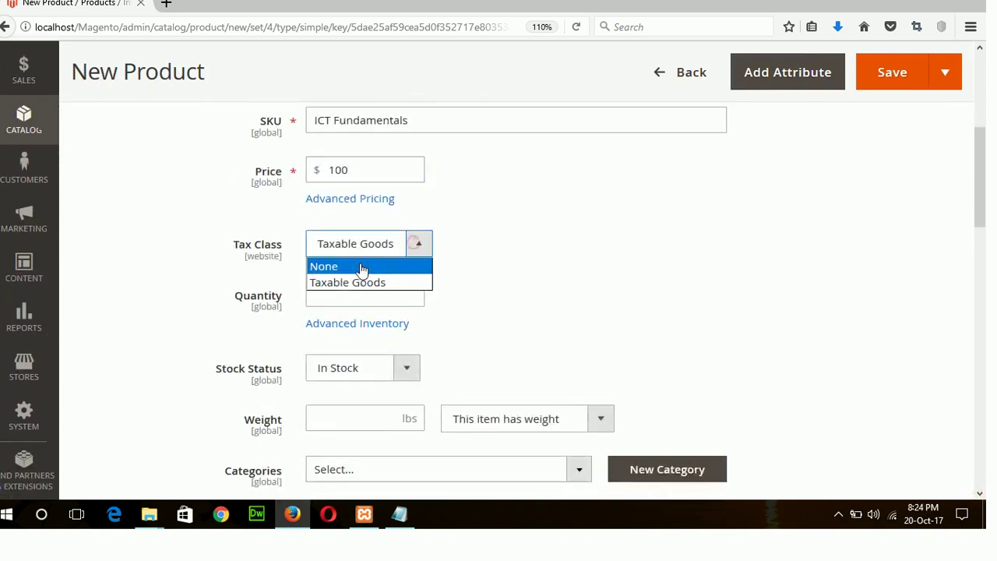
{"action": "left_click", "coordinate": [360, 266]}
{"action": "left_click", "coordinate": [351, 294]}
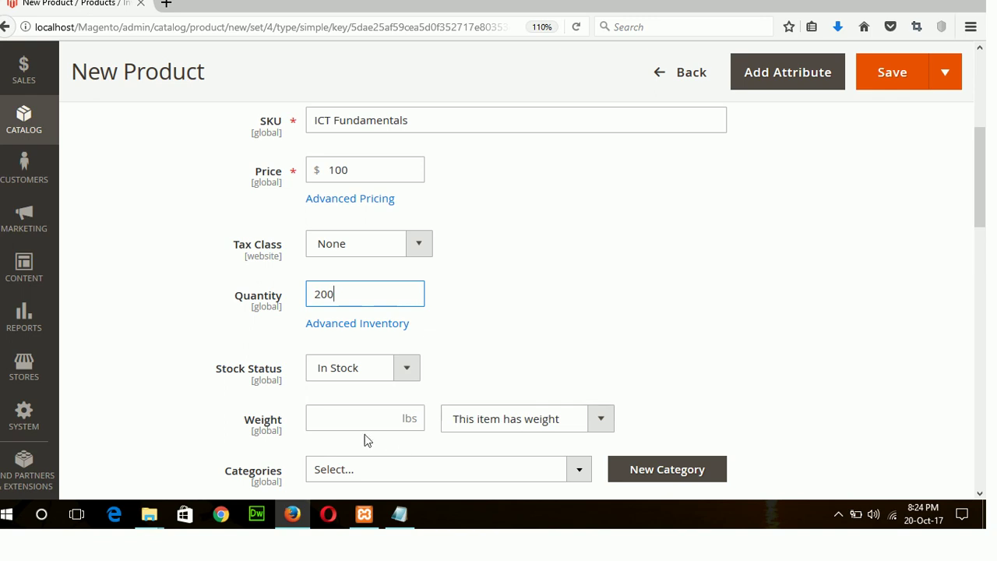
Assign the book to Secondary Book and its ICT subcategory
{"action": "left_click", "coordinate": [580, 471]}
{"action": "scroll", "coordinate": [980, 493], "scroll_direction": "down", "scroll_amount": 5}
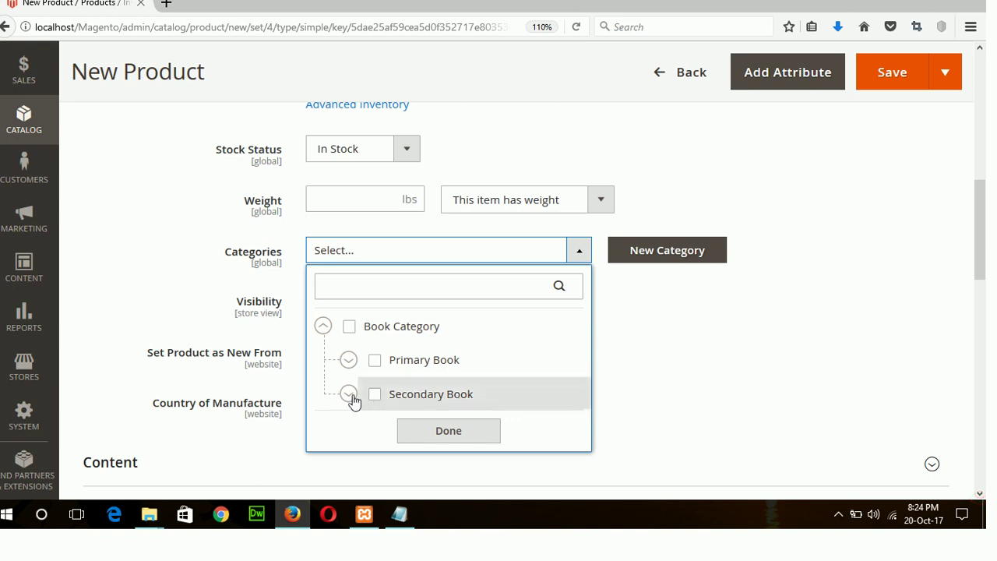
{"action": "left_click", "coordinate": [348, 393]}
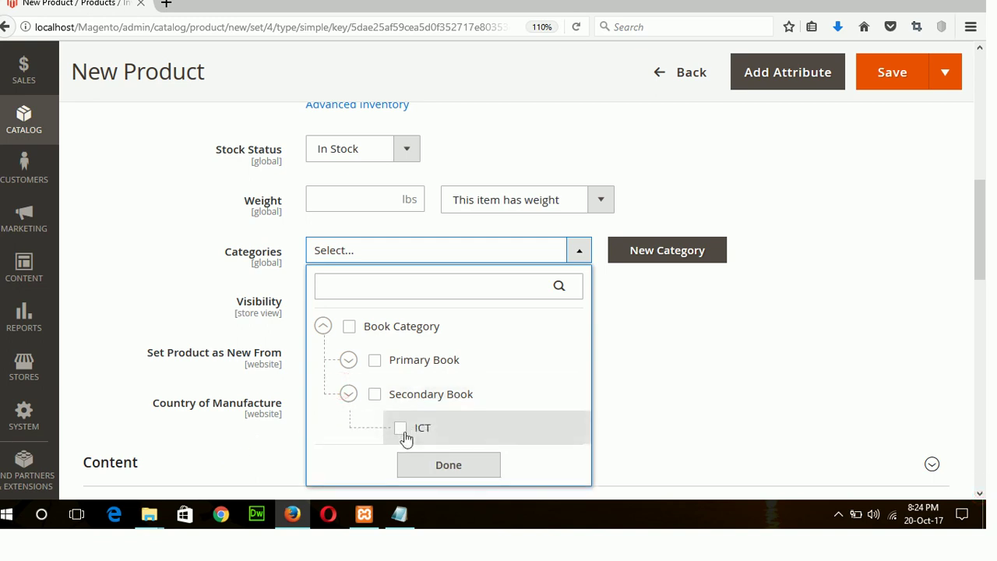
{"action": "left_click", "coordinate": [377, 397]}
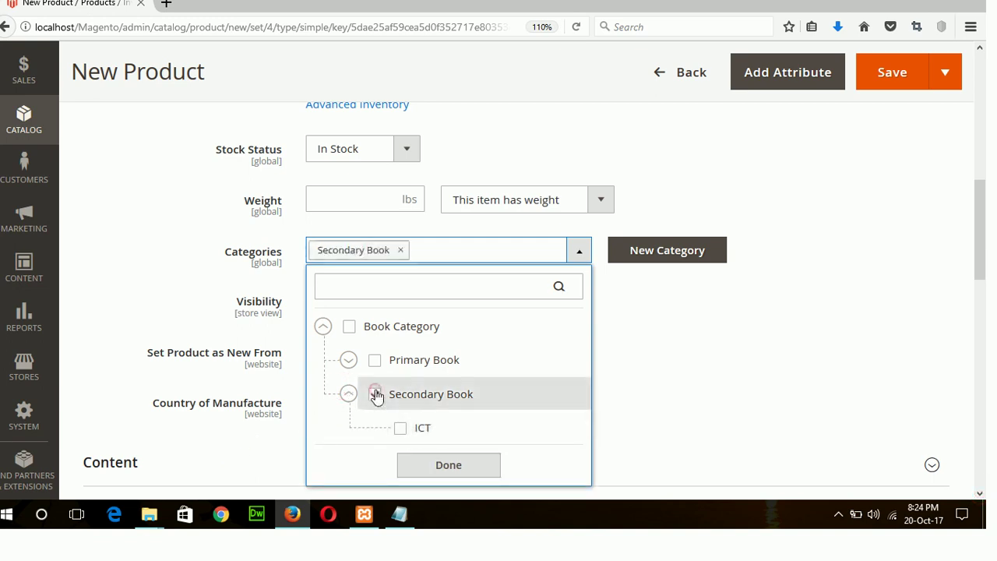
{"action": "left_click", "coordinate": [401, 430]}
{"action": "left_click", "coordinate": [448, 464]}
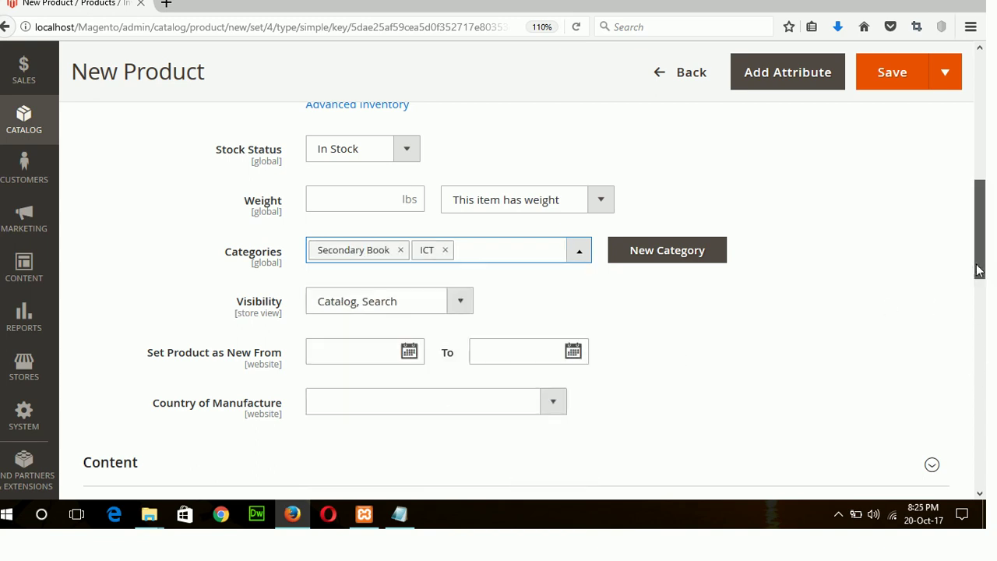
{"action": "scroll", "coordinate": [980, 374], "scroll_direction": "down", "scroll_amount": 5}
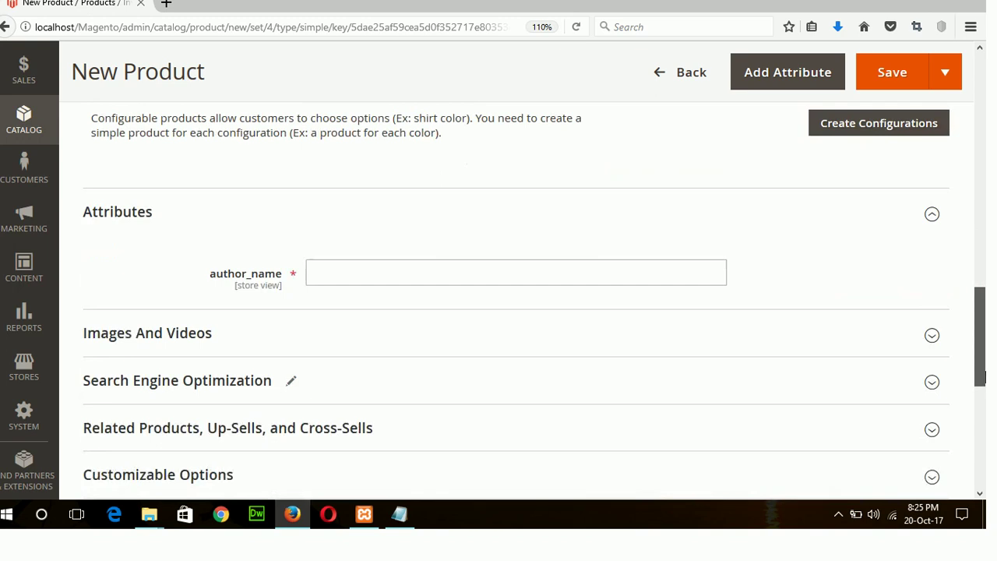
Fill in the author name, upload the ict1.jpg cover, and save ICT Fundamentals
{"action": "left_click", "coordinate": [359, 271]}
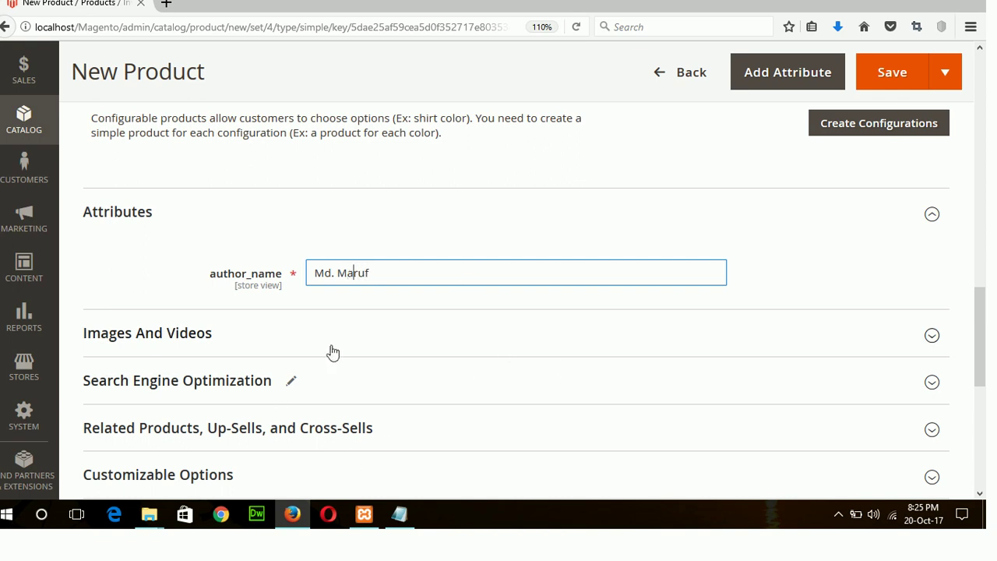
{"action": "left_click", "coordinate": [168, 341]}
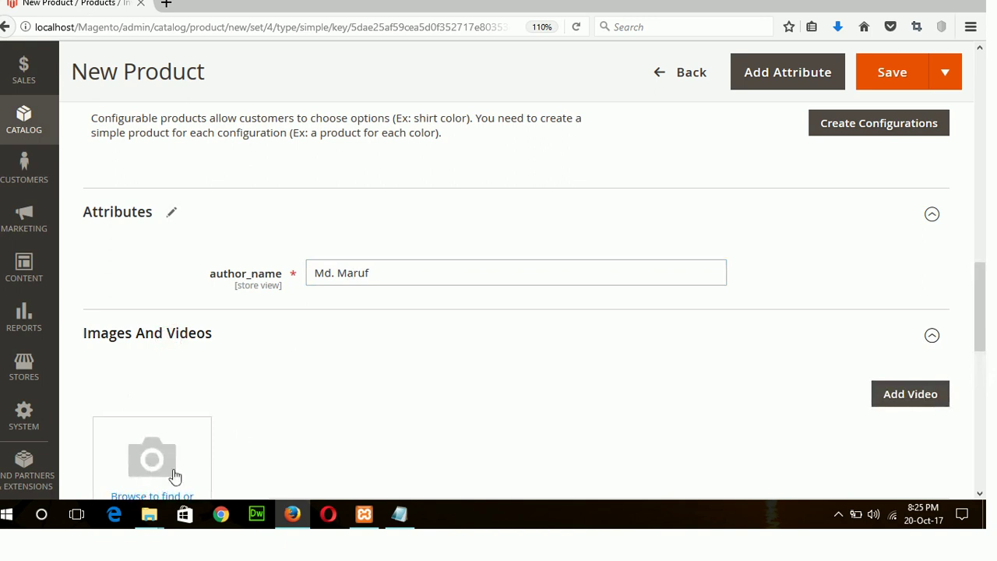
{"action": "left_click", "coordinate": [144, 492]}
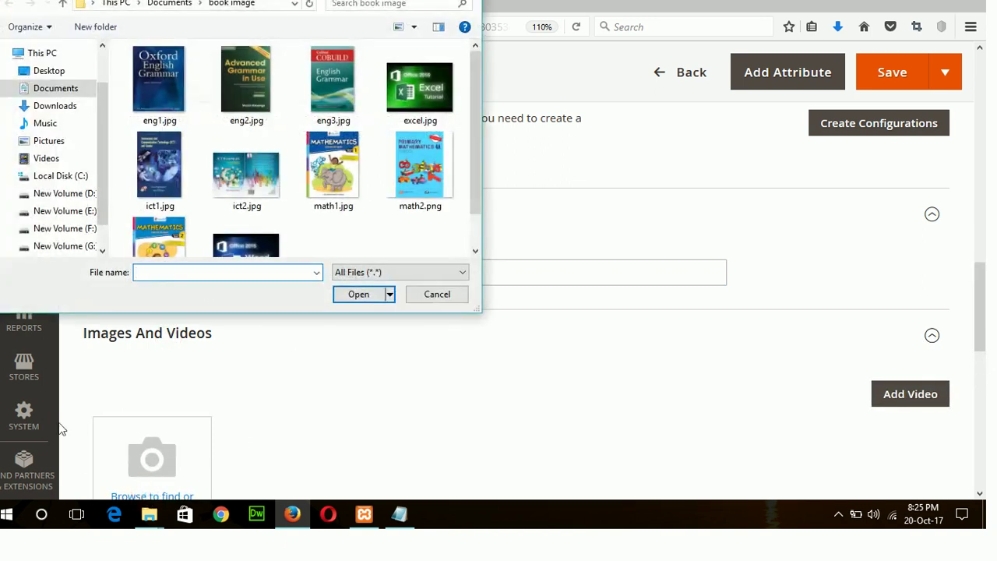
{"action": "left_click", "coordinate": [475, 251]}
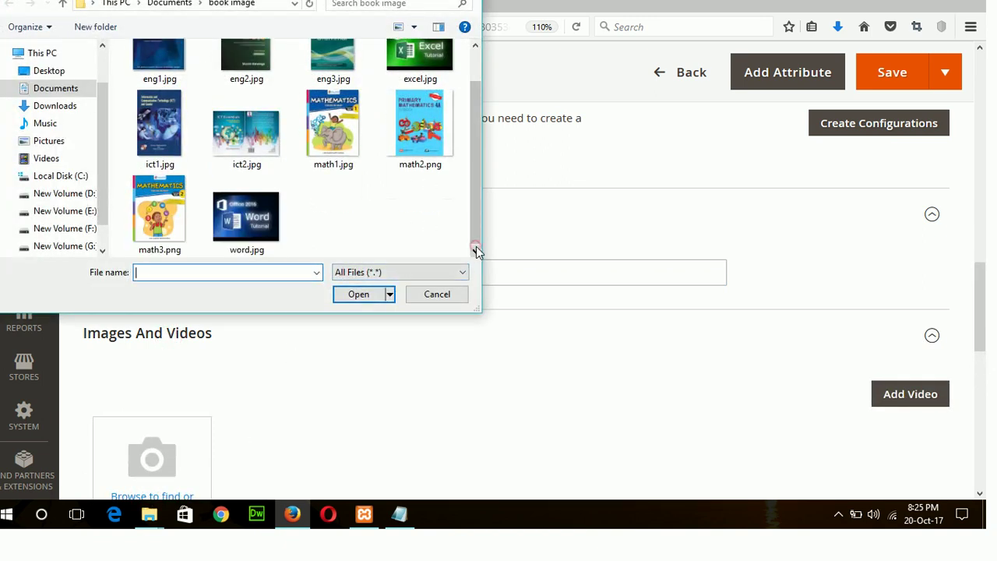
{"action": "double_click", "coordinate": [161, 137]}
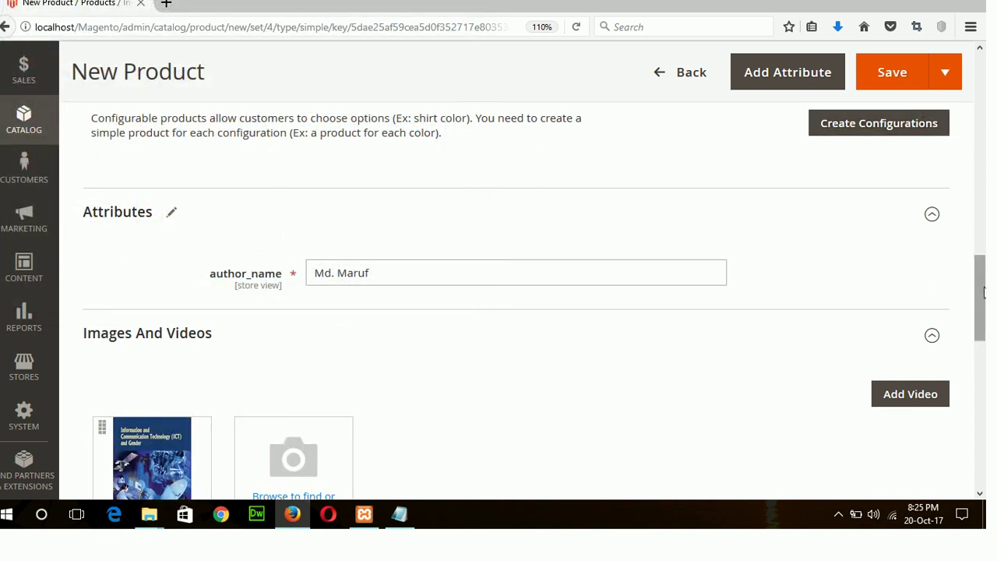
{"action": "left_click_drag", "start_coordinate": [979, 293], "coordinate": [943, 96]}
{"action": "left_click", "coordinate": [866, 164]}
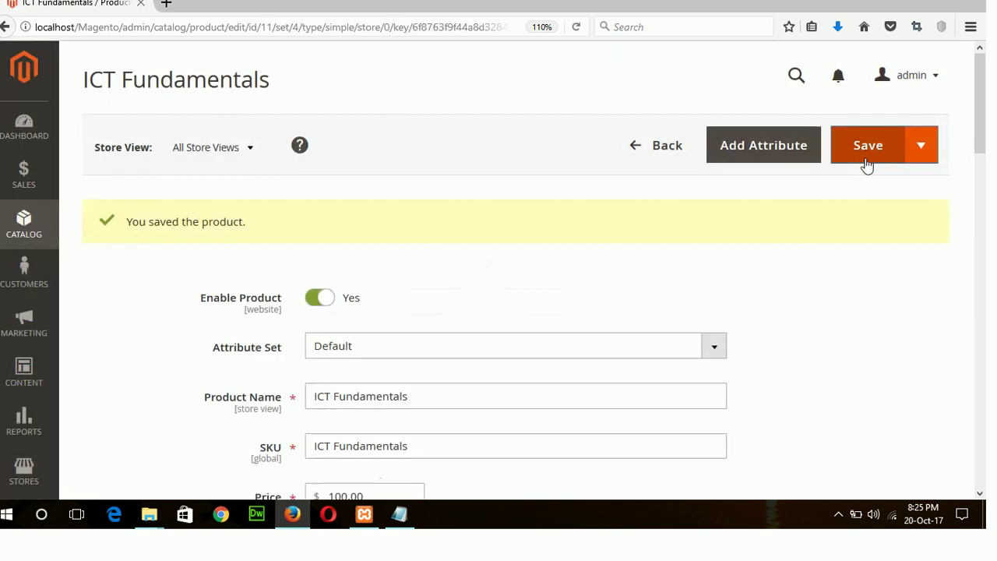
Return to the product grid listing both books and show the admin account menu
{"action": "left_click", "coordinate": [662, 186]}
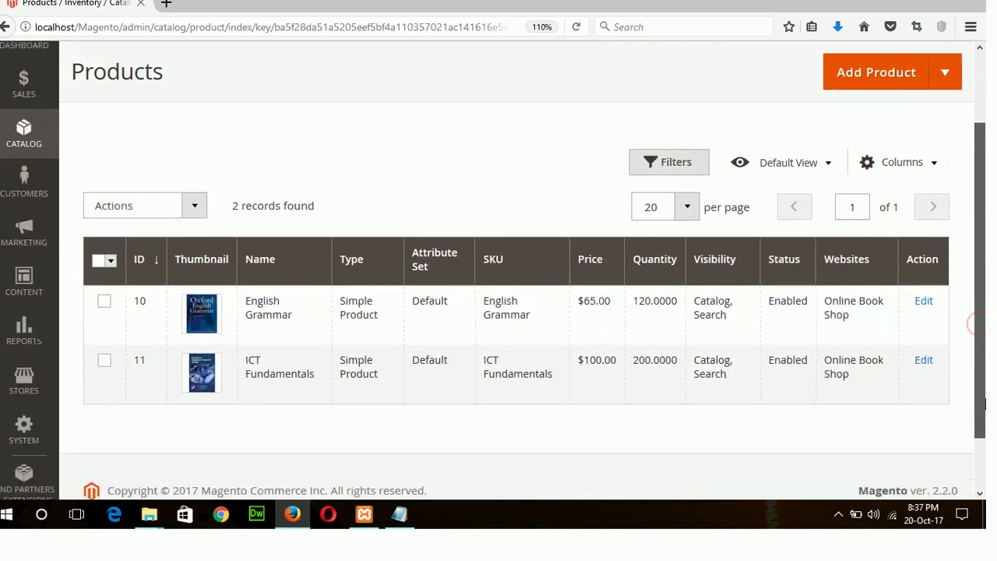
{"action": "left_click_drag", "start_coordinate": [984, 403], "coordinate": [985, 421]}
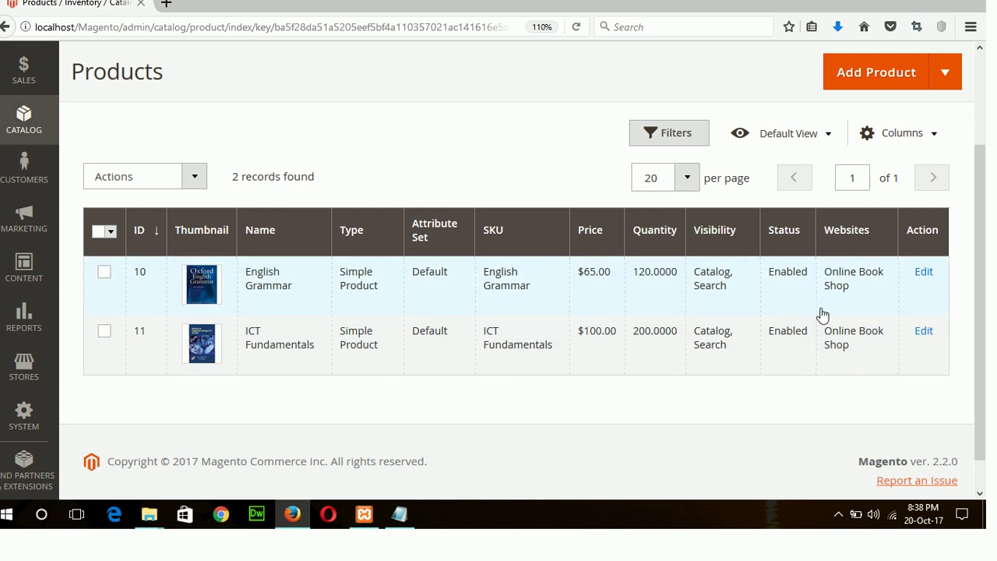
{"action": "scroll", "coordinate": [981, 53], "scroll_direction": "up", "scroll_amount": 3}
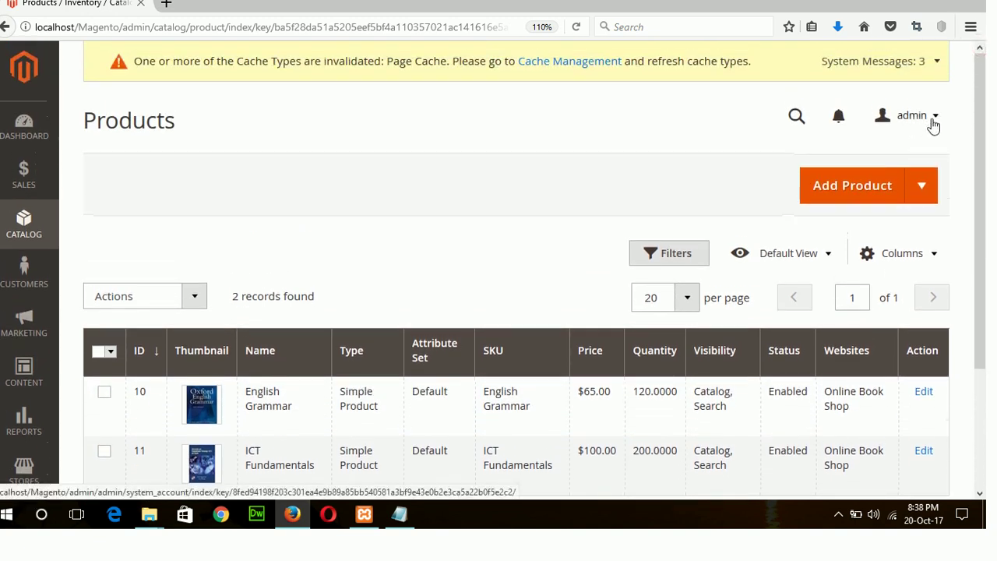
{"action": "left_click", "coordinate": [933, 123]}
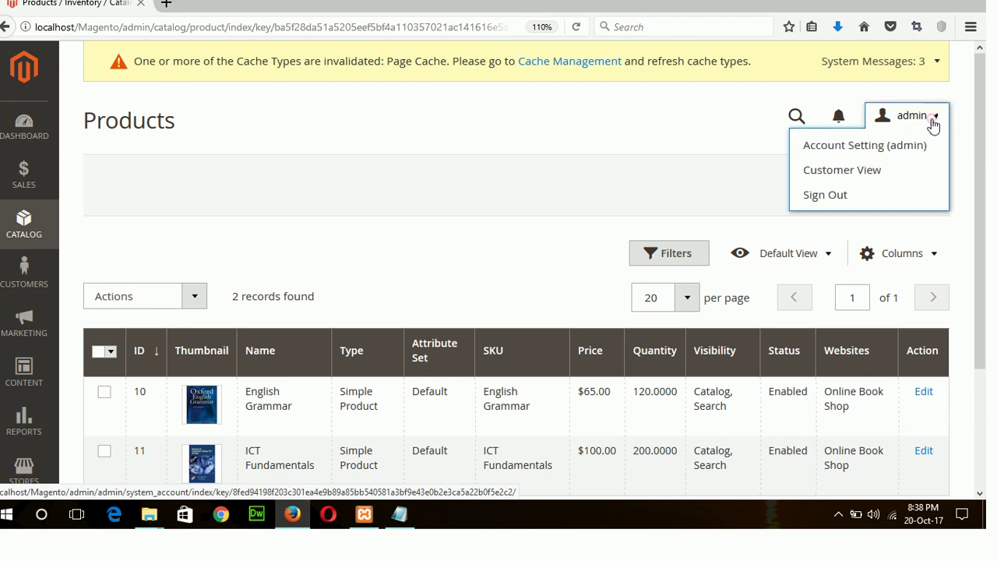
Open the Luma storefront and check that English Grammar is listed on the English category page
{"action": "left_click", "coordinate": [832, 172]}
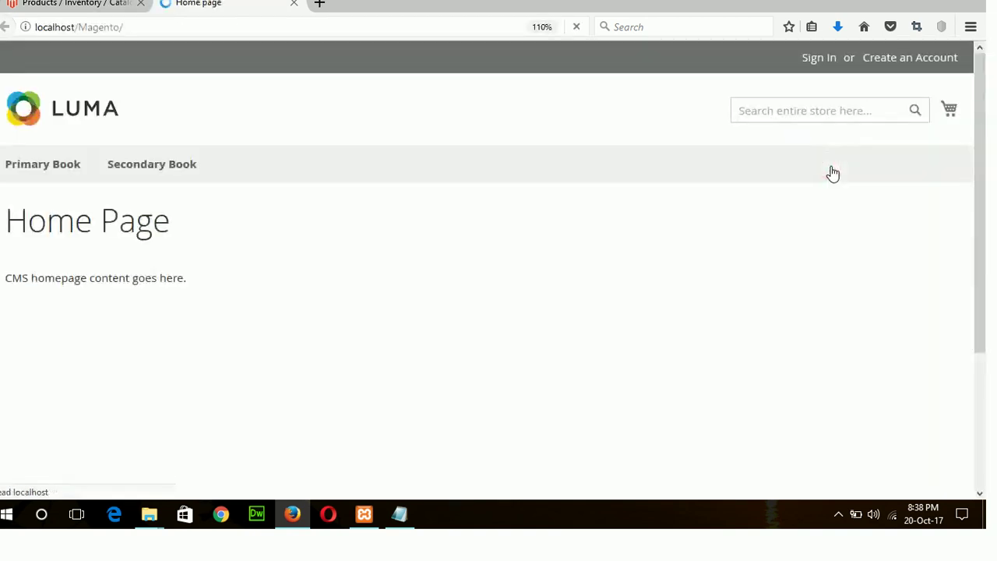
{"action": "mouse_move", "coordinate": [32, 170]}
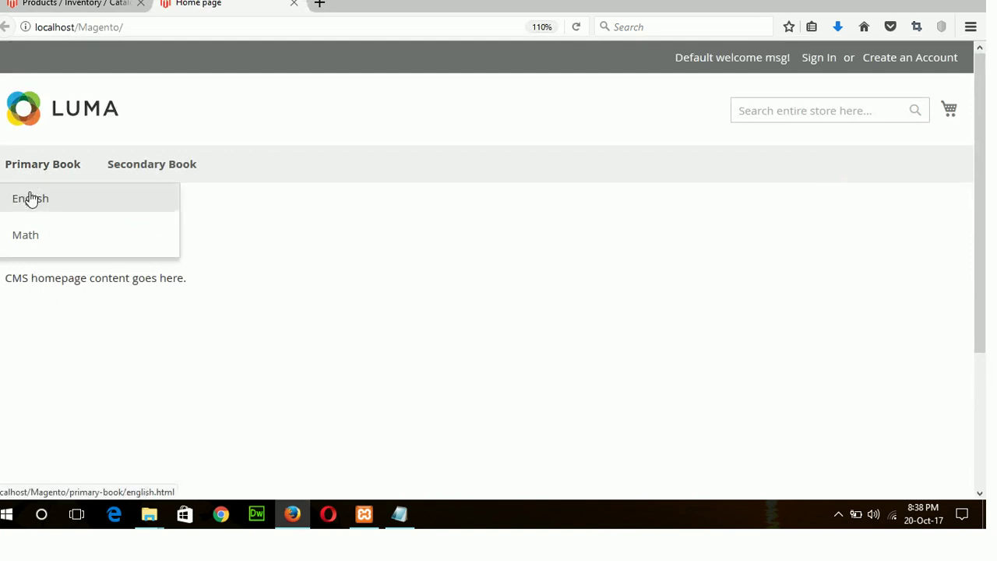
{"action": "left_click", "coordinate": [31, 200]}
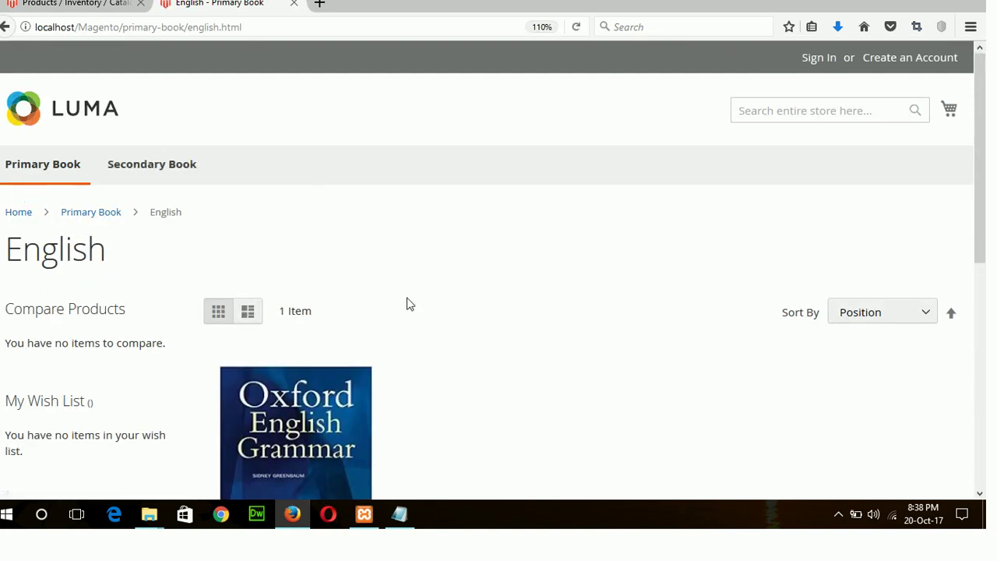
Check that the ICT page under Secondary Book lists ICT Fundamentals, then return to the admin product list
{"action": "left_click_drag", "start_coordinate": [980, 219], "coordinate": [961, 161]}
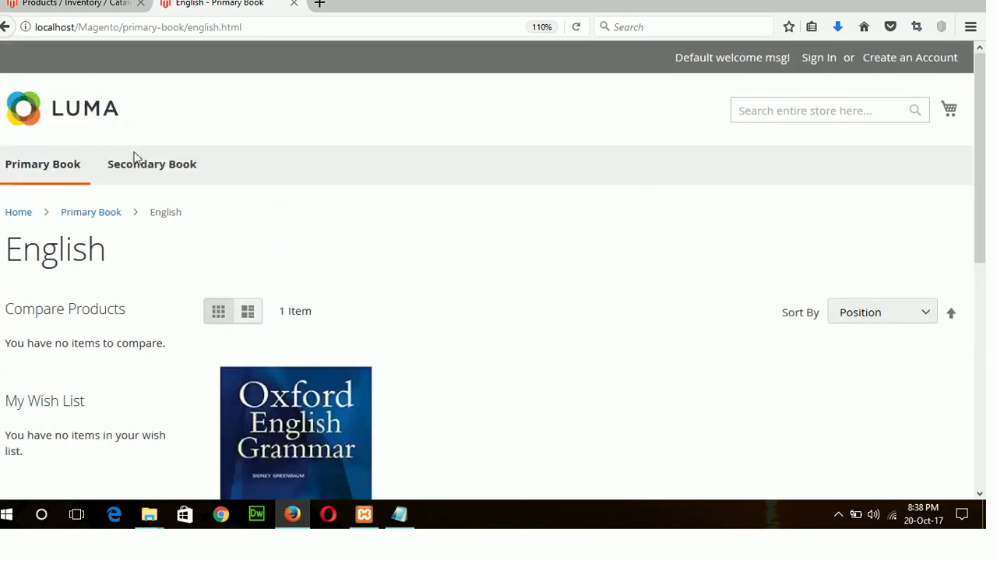
{"action": "mouse_move", "coordinate": [140, 172]}
{"action": "left_click", "coordinate": [127, 204]}
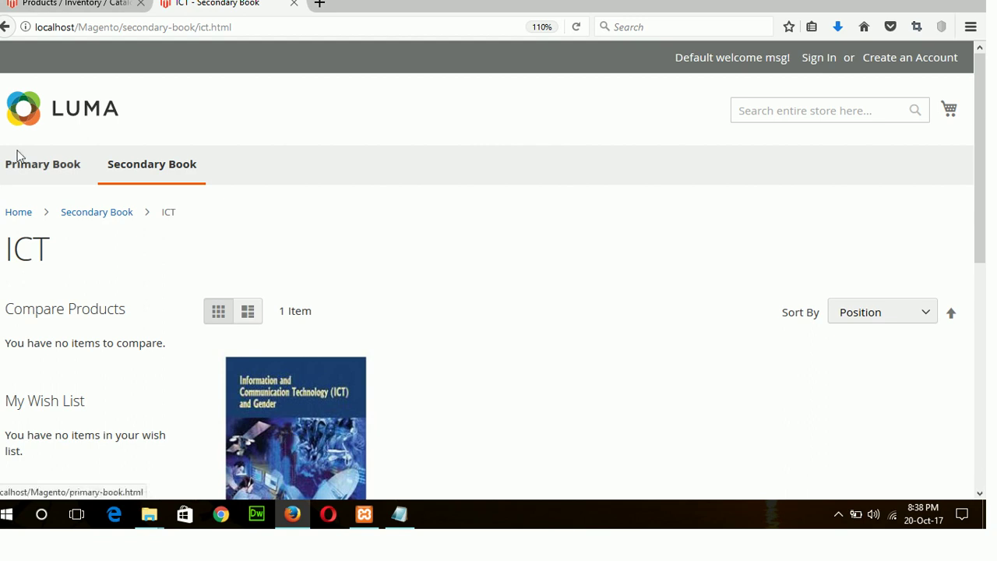
{"action": "left_click", "coordinate": [86, 8]}
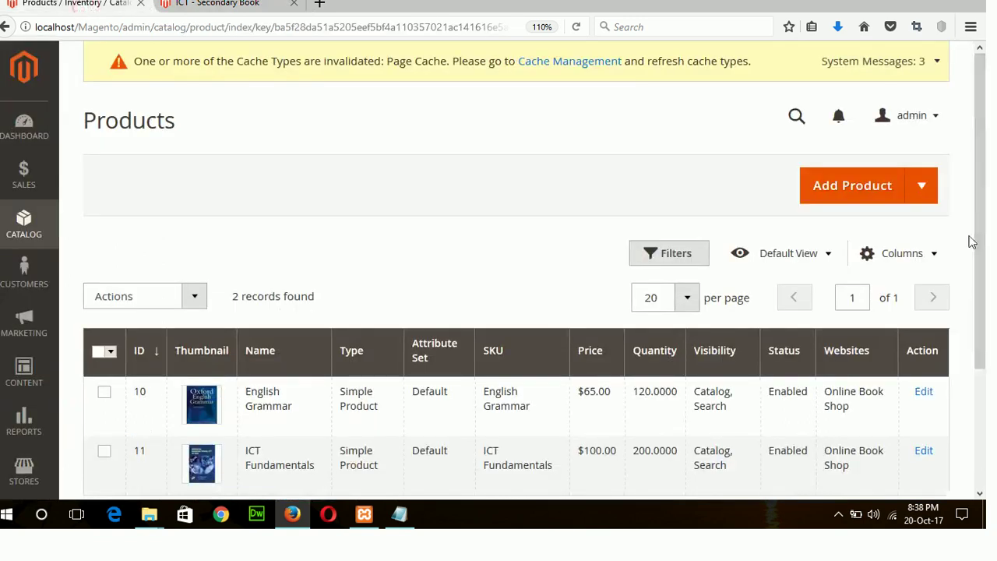
Add a new Configurable Product and look over its blank New Product form
{"action": "left_click", "coordinate": [923, 197]}
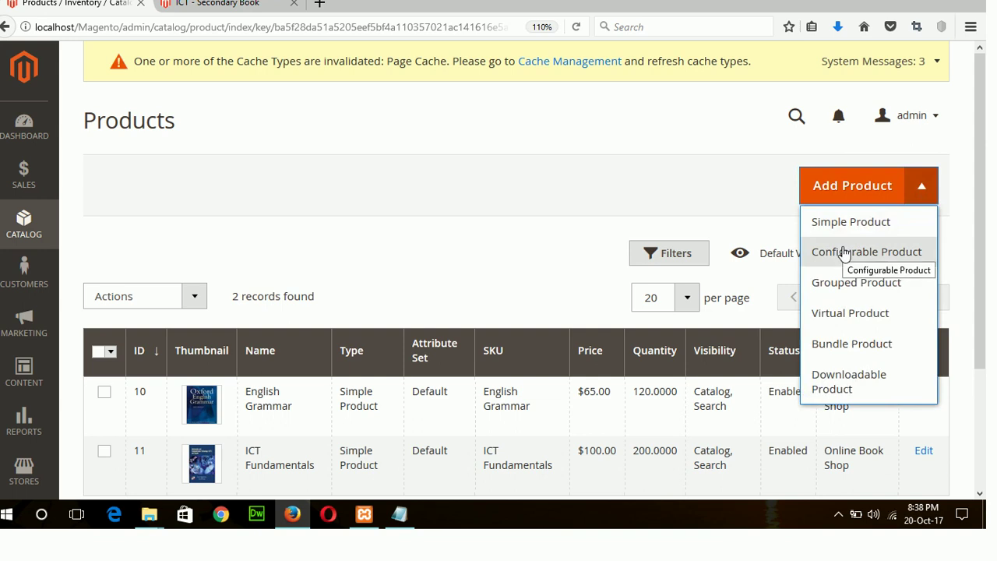
{"action": "left_click", "coordinate": [844, 253]}
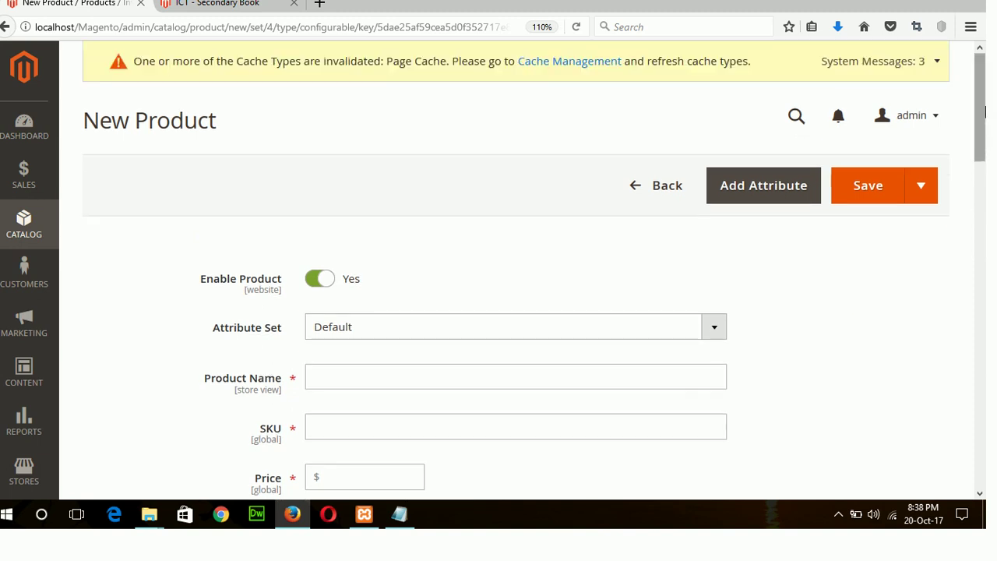
{"action": "scroll", "coordinate": [983, 210], "scroll_direction": "down", "scroll_amount": 3}
{"action": "scroll", "coordinate": [977, 171], "scroll_direction": "down", "scroll_amount": 4}
{"action": "scroll", "coordinate": [973, 148], "scroll_direction": "up", "scroll_amount": 10}
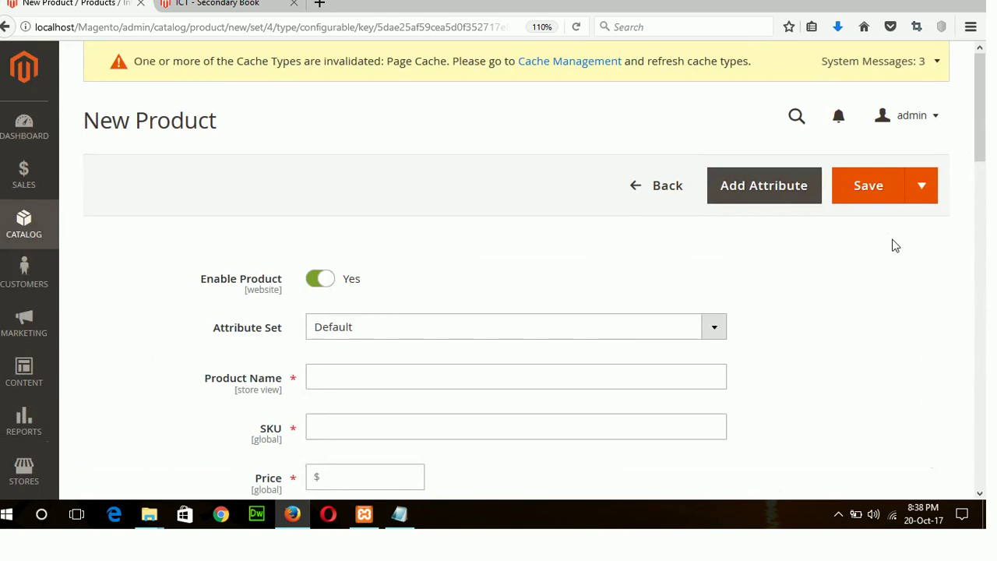
{"action": "scroll", "coordinate": [976, 492], "scroll_direction": "down", "scroll_amount": 4}
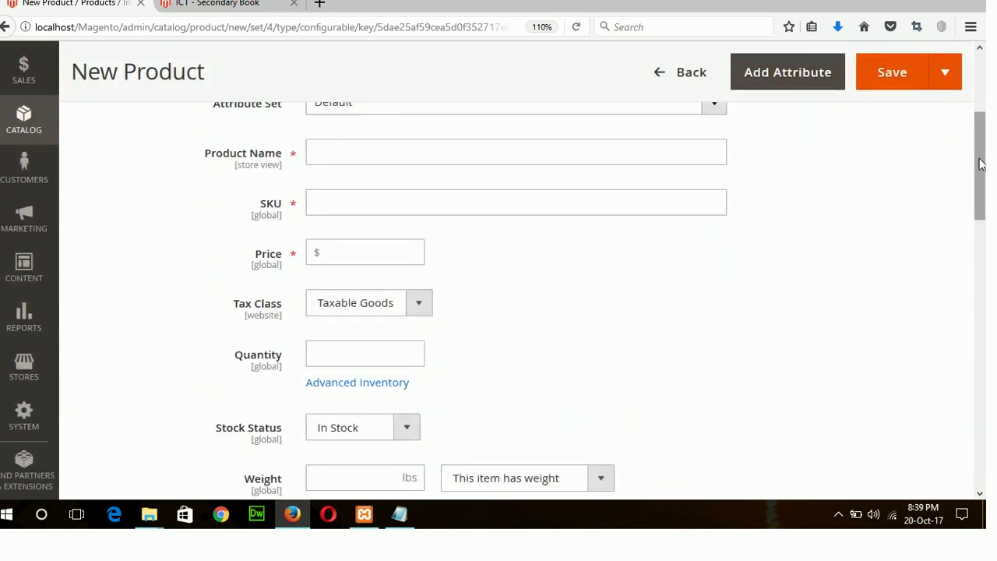
{"action": "left_click_drag", "start_coordinate": [981, 160], "coordinate": [984, 117]}
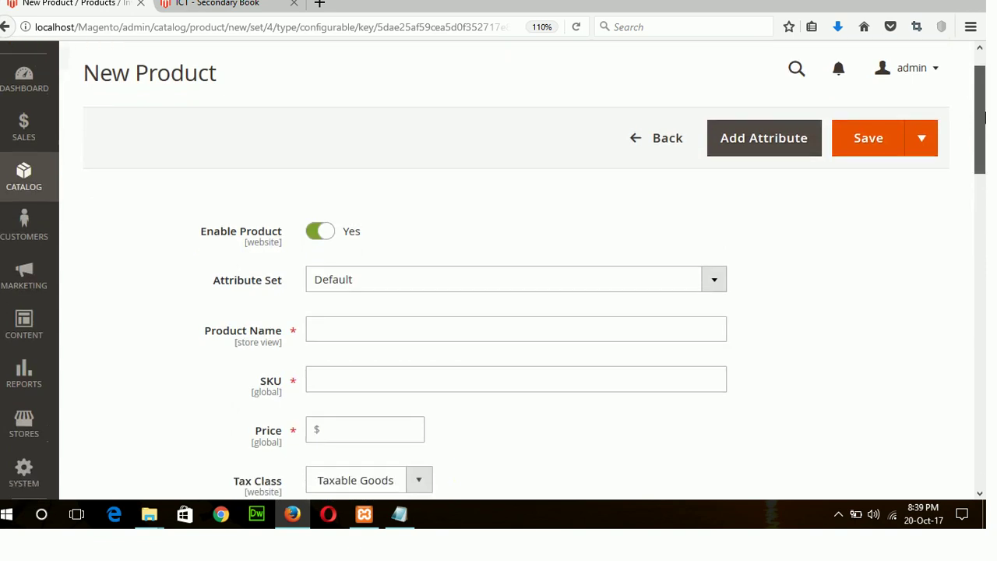
Name the product 'English Grammar Book' with price 60, tax class None and quantity 40
{"action": "left_click", "coordinate": [383, 335]}
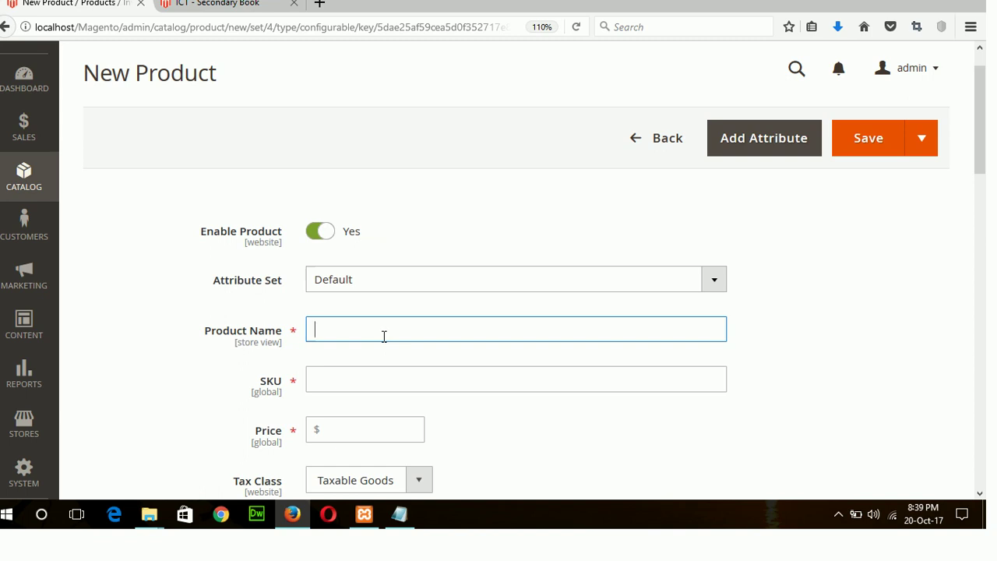
{"action": "type", "text": "English Gra"}
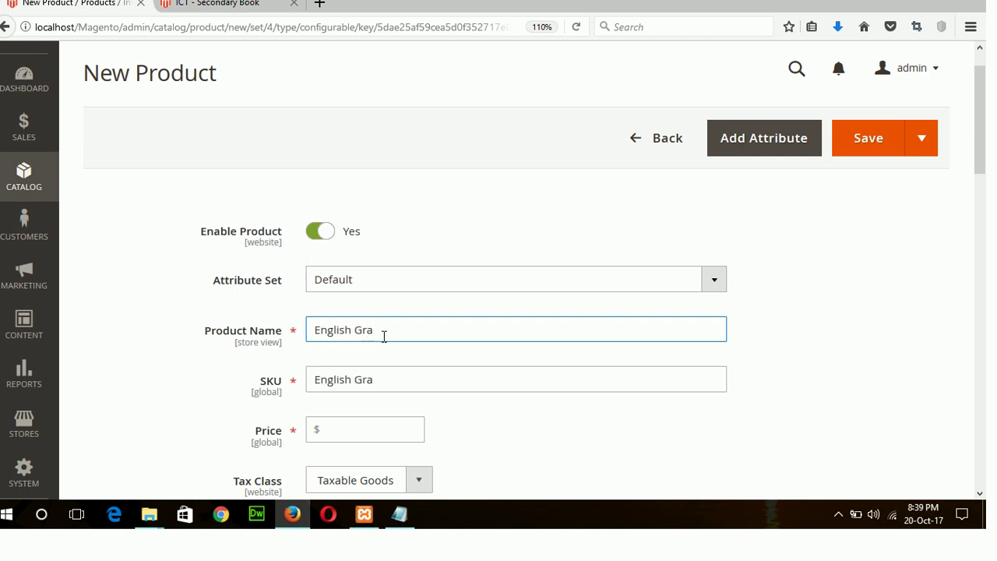
{"action": "type", "text": "mmar Book"}
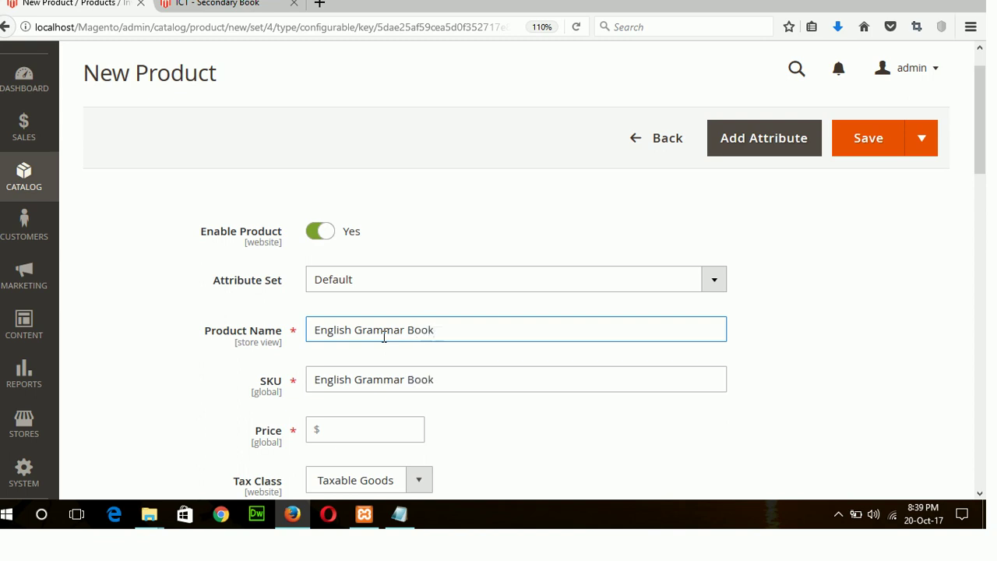
{"action": "left_click", "coordinate": [365, 434]}
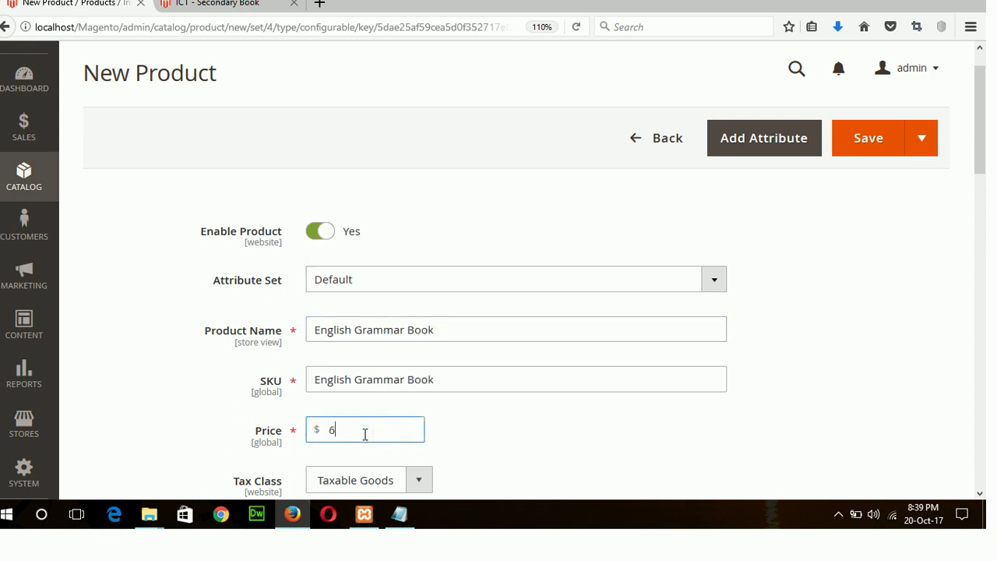
{"action": "left_click", "coordinate": [419, 481]}
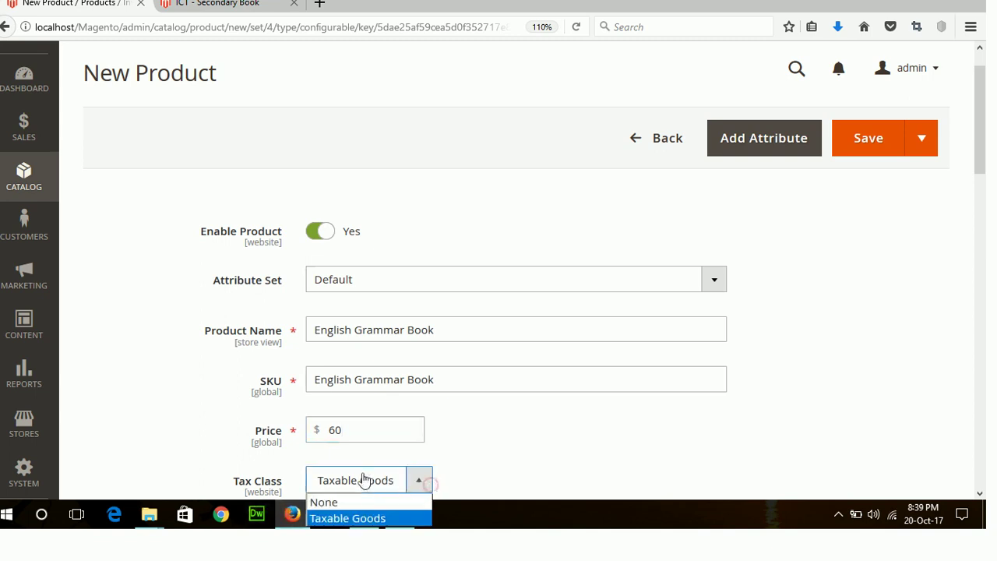
{"action": "left_click", "coordinate": [350, 503]}
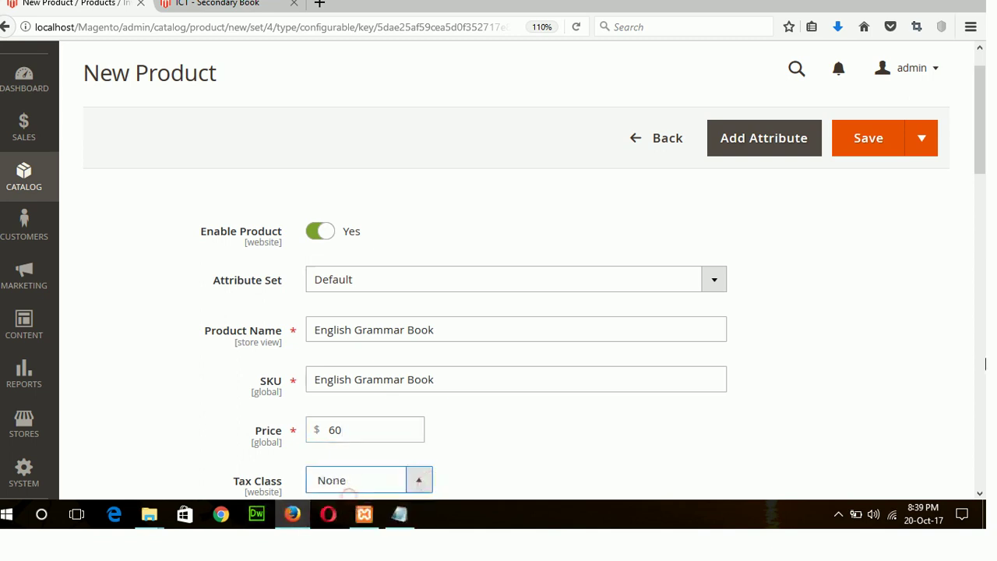
{"action": "left_click", "coordinate": [979, 495]}
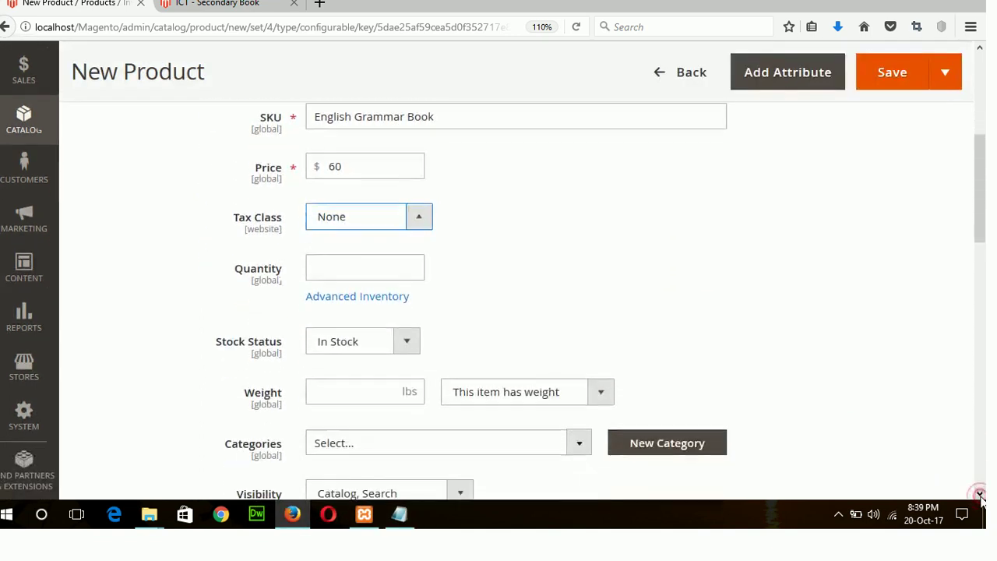
{"action": "left_click", "coordinate": [337, 270]}
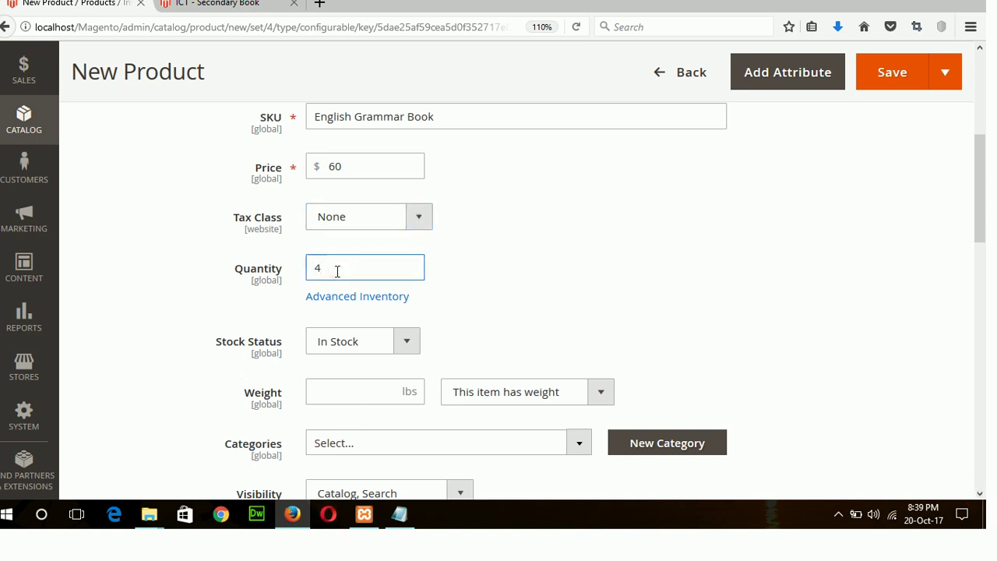
Assign the product to the Primary Book and English categories
{"action": "left_click", "coordinate": [588, 444]}
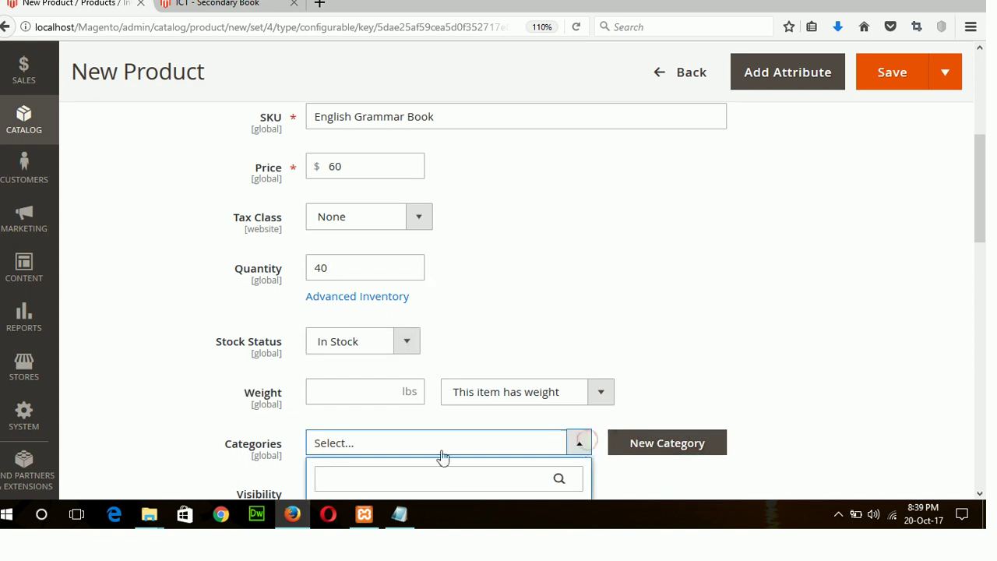
{"action": "scroll", "coordinate": [979, 499], "scroll_direction": "down", "scroll_amount": 4}
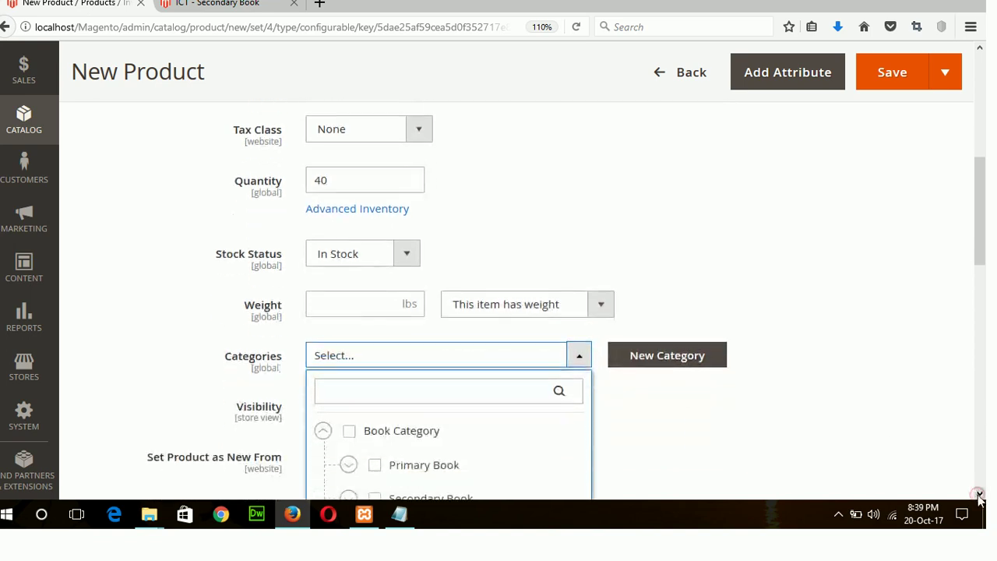
{"action": "left_click", "coordinate": [349, 378]}
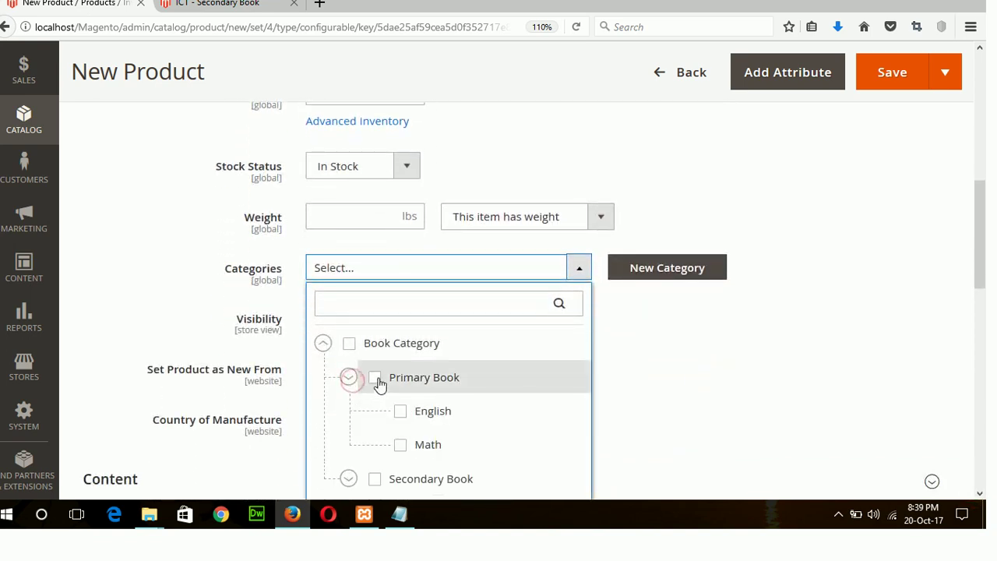
{"action": "left_click", "coordinate": [374, 379]}
{"action": "left_click", "coordinate": [400, 411]}
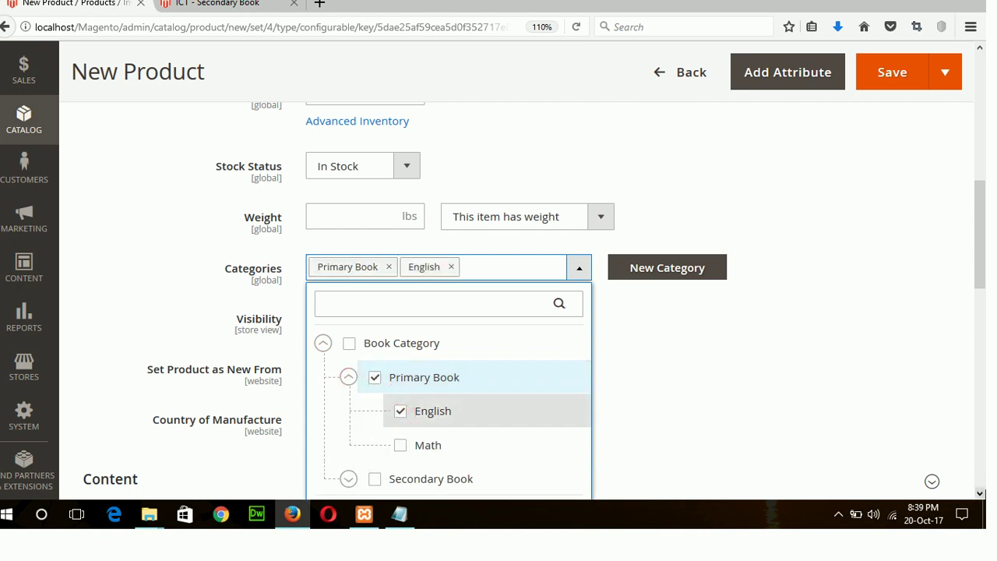
{"action": "left_click", "coordinate": [979, 493]}
{"action": "left_click", "coordinate": [471, 433]}
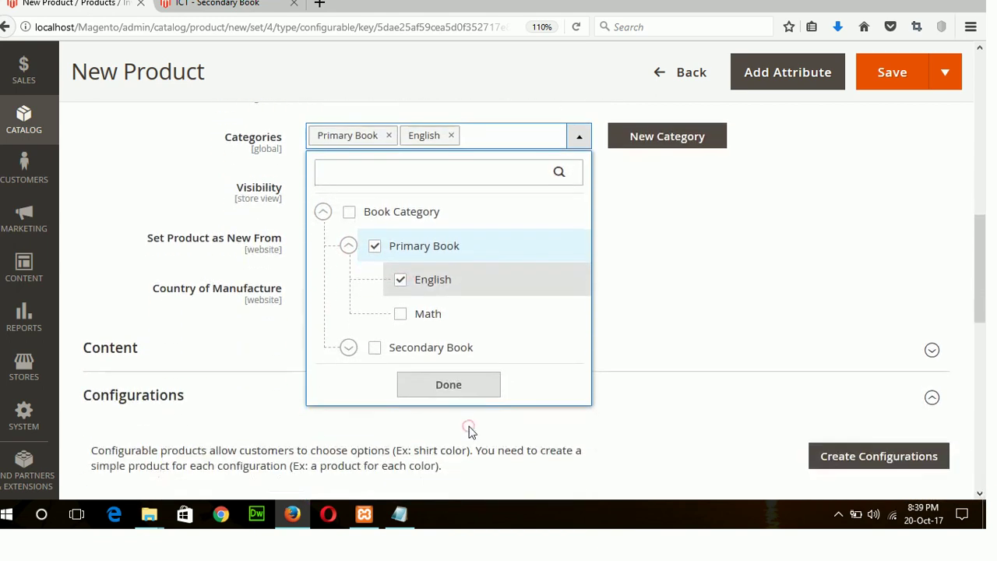
{"action": "left_click", "coordinate": [459, 383]}
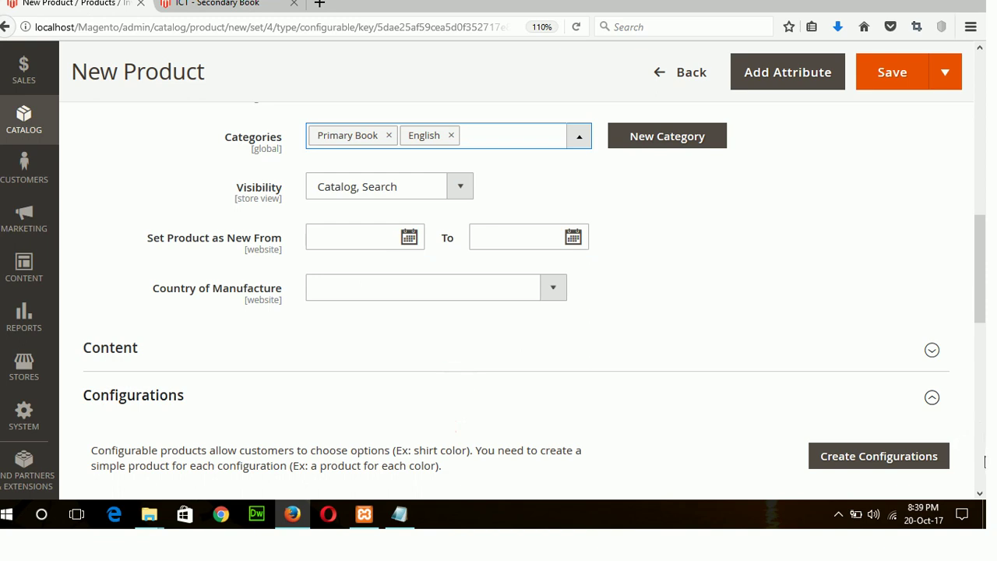
{"action": "left_click", "coordinate": [979, 493]}
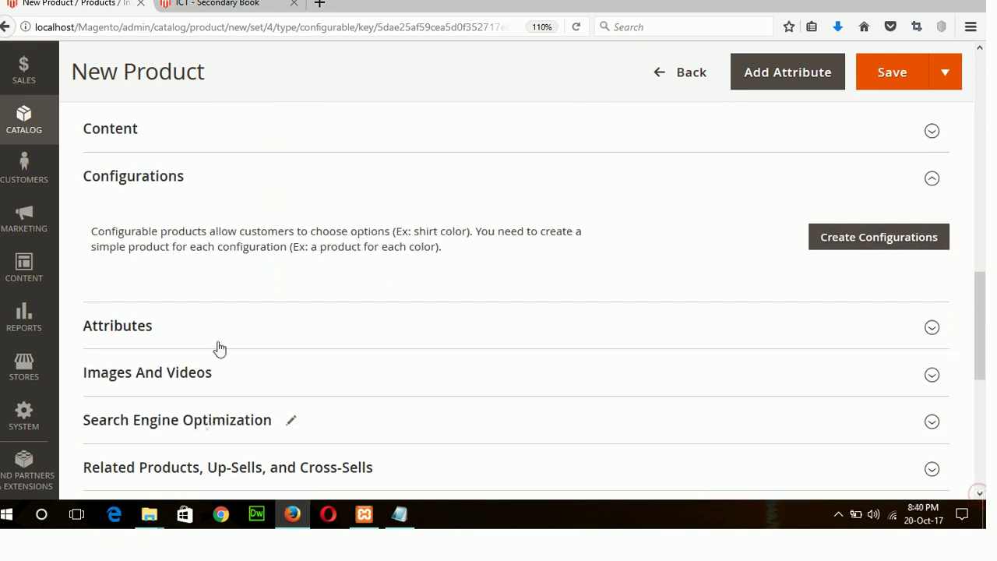
Enter the author's name in the author_name attribute and expand the Images And Videos section
{"action": "left_click", "coordinate": [216, 335]}
{"action": "left_click", "coordinate": [338, 391]}
{"action": "type", "text": "Md. Rajib"}
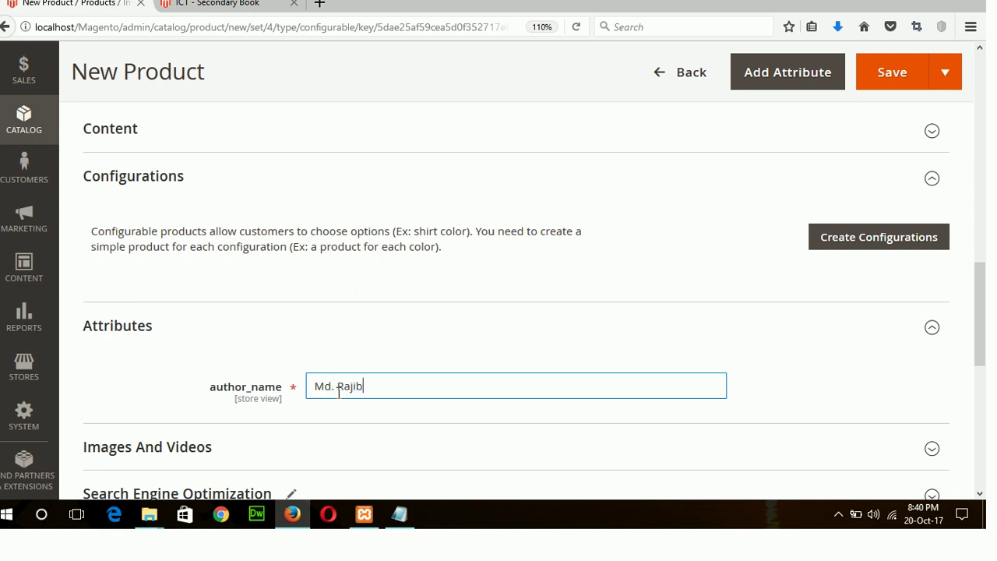
{"action": "left_click", "coordinate": [980, 494]}
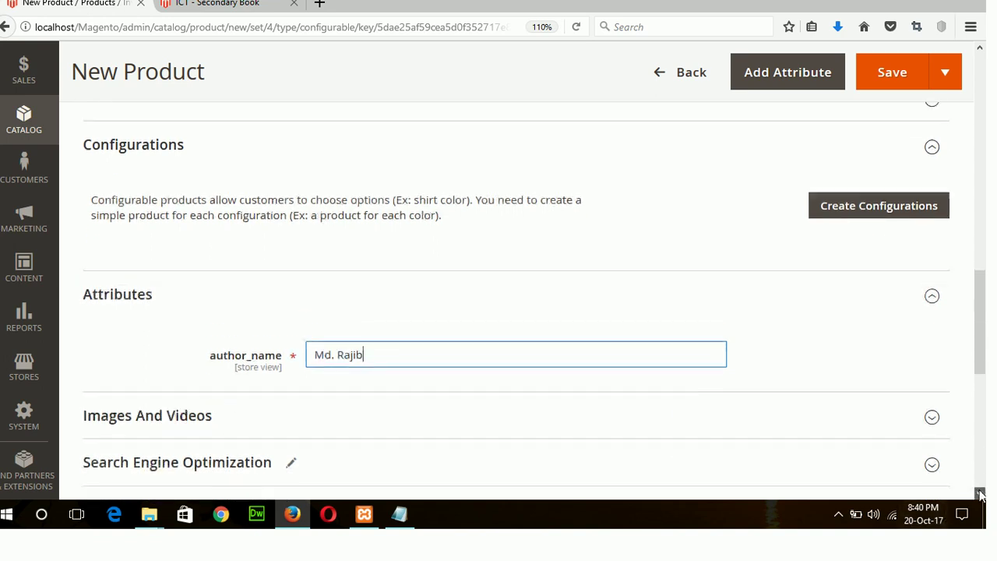
{"action": "left_click", "coordinate": [980, 494]}
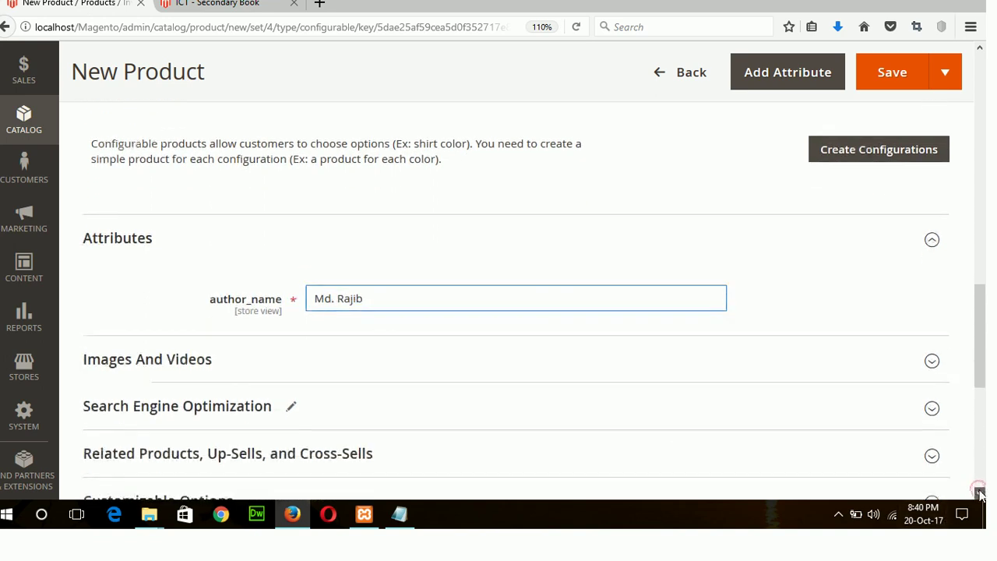
{"action": "left_click", "coordinate": [144, 365]}
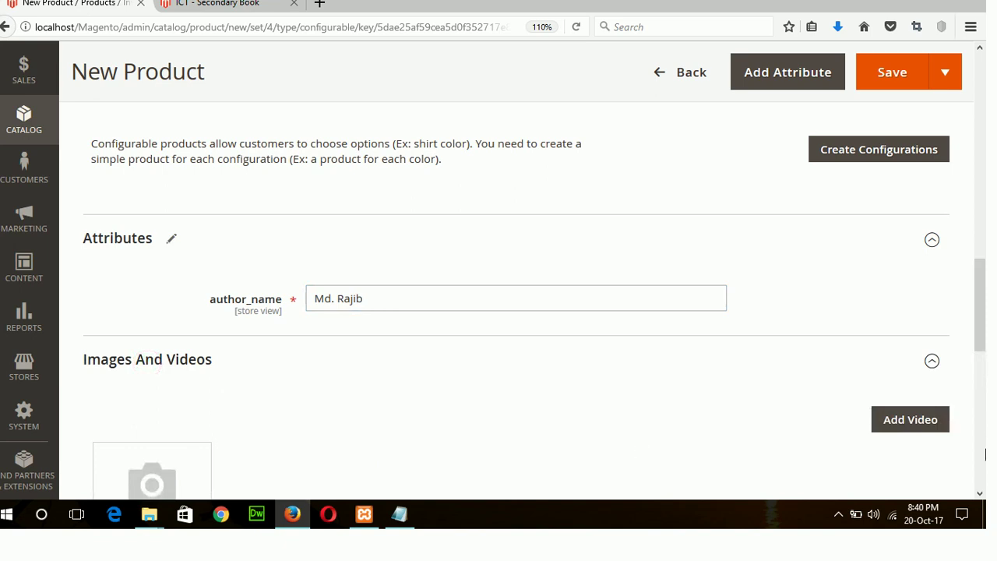
Upload eng3.jpg as the product image with Base, Small and Thumbnail roles
{"action": "left_click", "coordinate": [979, 494]}
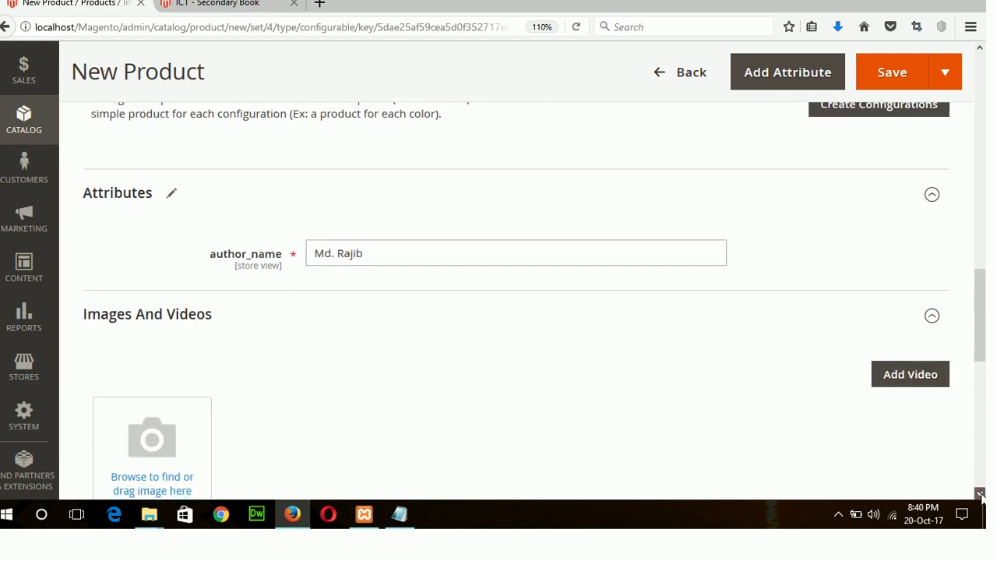
{"action": "left_click", "coordinate": [165, 449]}
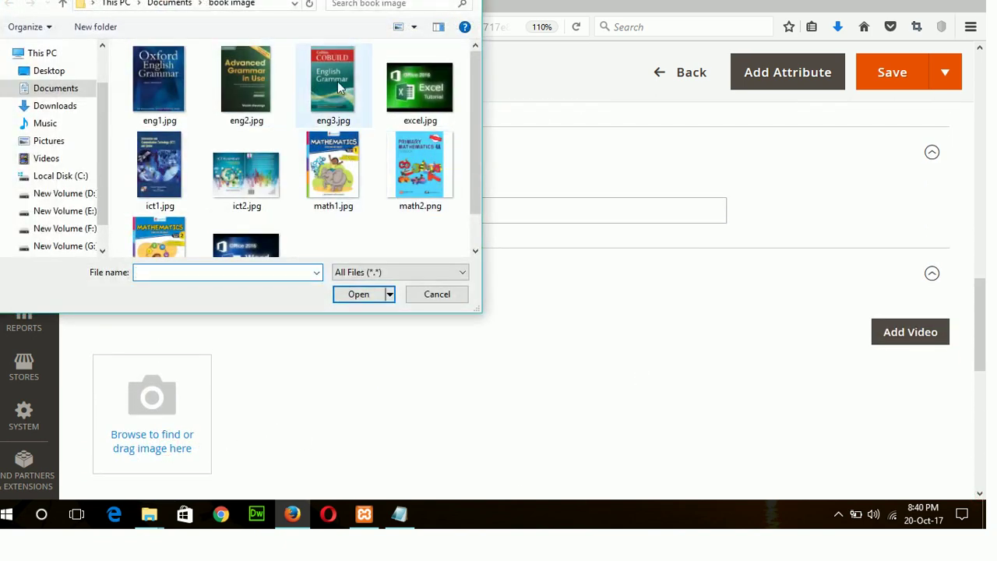
{"action": "double_click", "coordinate": [338, 81]}
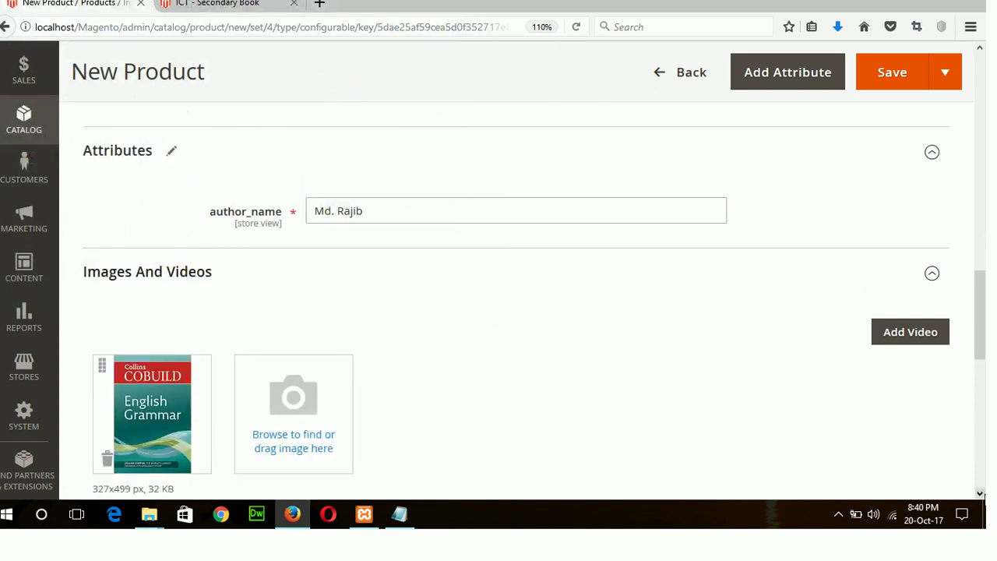
{"action": "left_click", "coordinate": [980, 494]}
{"action": "left_click", "coordinate": [980, 494]}
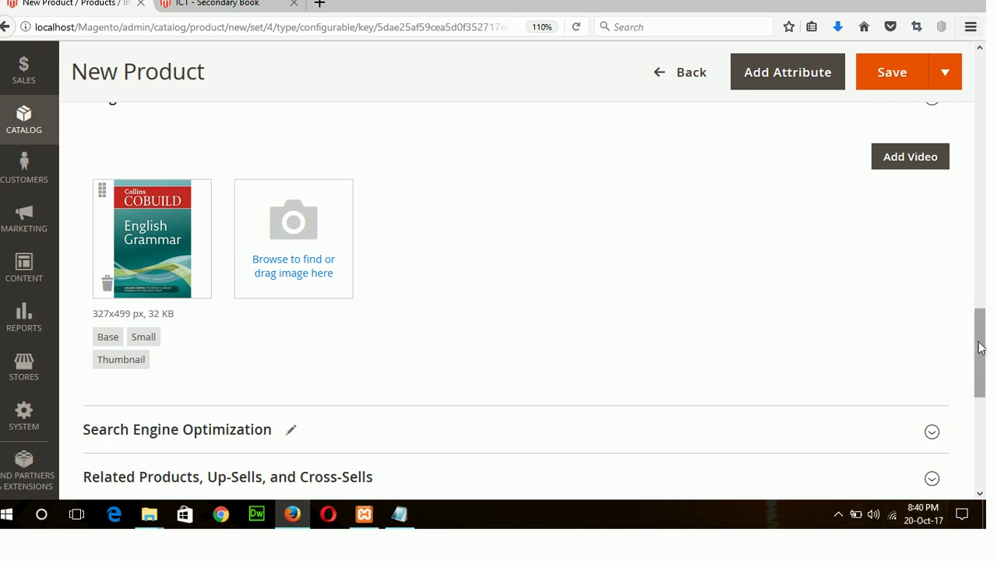
{"action": "left_click_drag", "start_coordinate": [978, 340], "coordinate": [970, 234]}
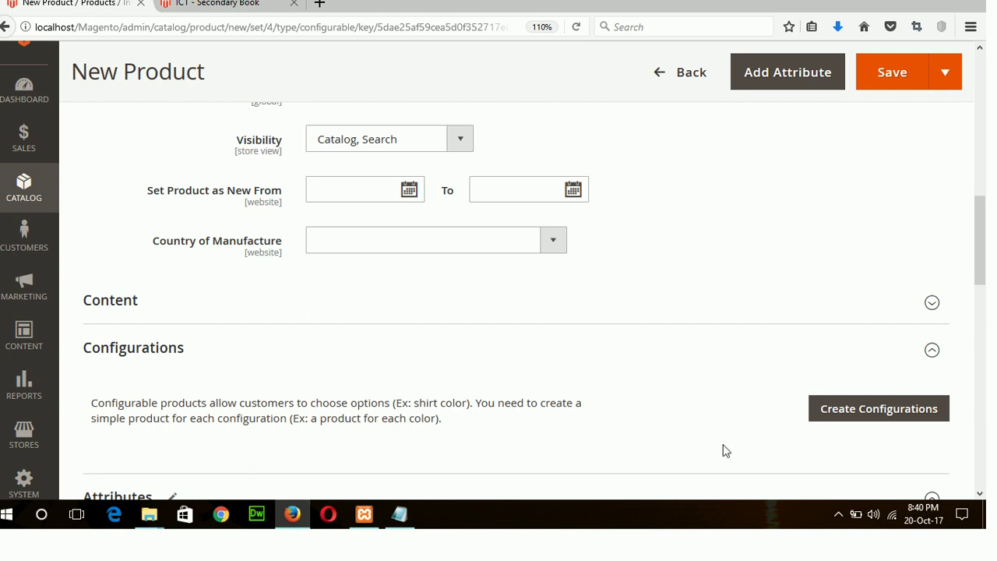
Launch the Create Product Configurations wizard and begin a new attribute
{"action": "left_click", "coordinate": [859, 417]}
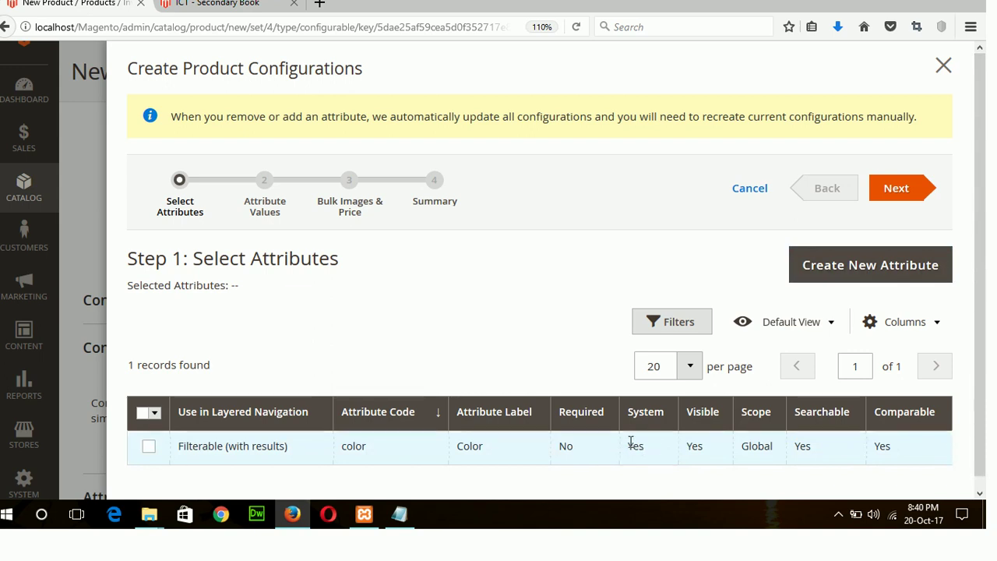
{"action": "left_click", "coordinate": [870, 282]}
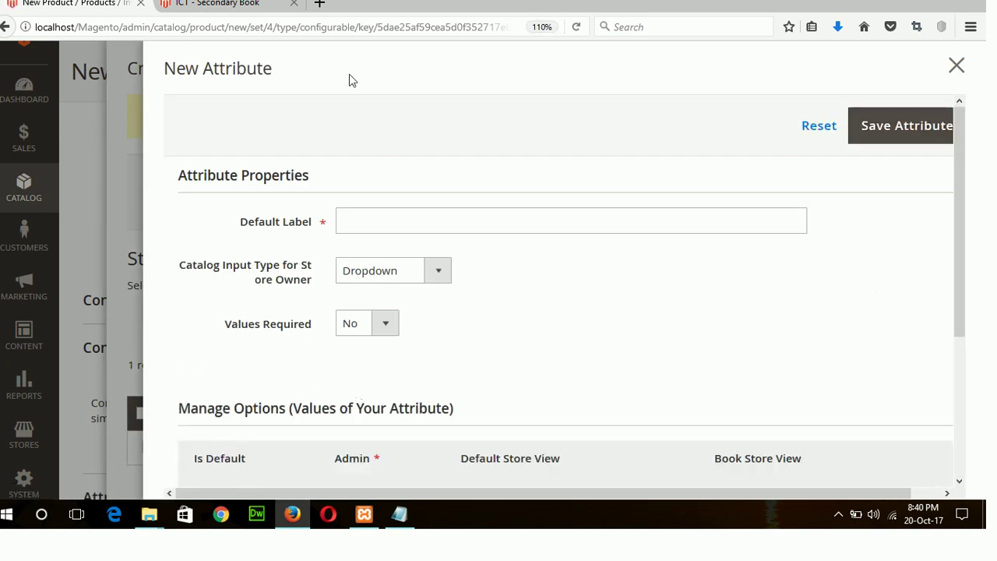
Label the new attribute 'Publisher Name', set Values Required to Yes, and add an option row
{"action": "left_click", "coordinate": [400, 213]}
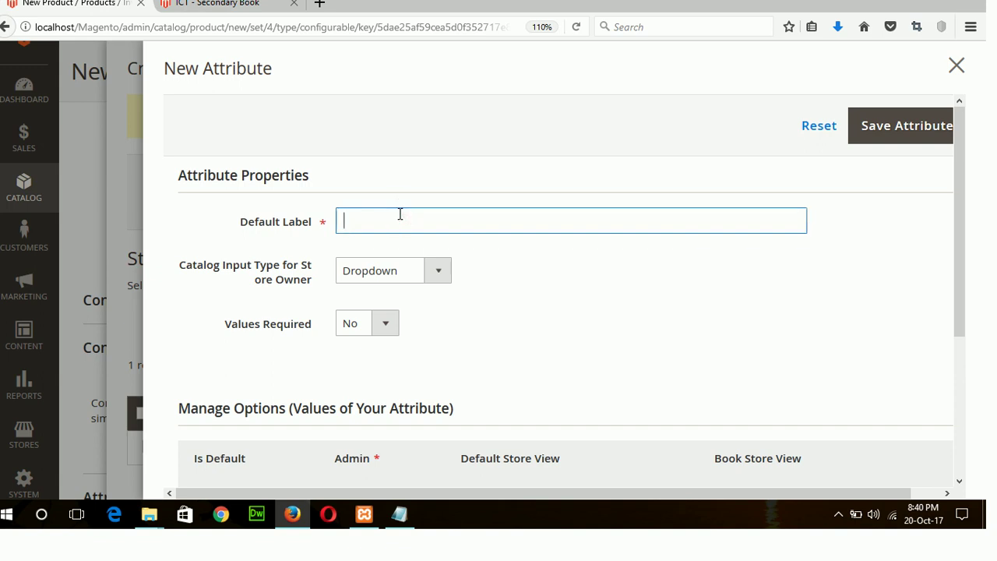
{"action": "type", "text": "Publisher"}
{"action": "left_click", "coordinate": [379, 251]}
{"action": "left_click", "coordinate": [413, 222]}
{"action": "left_click", "coordinate": [537, 287]}
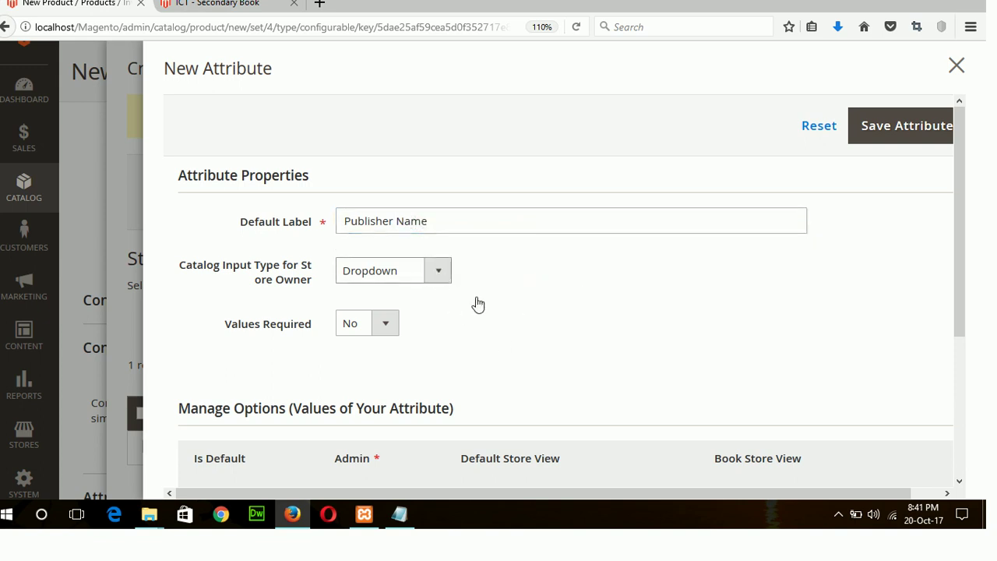
{"action": "scroll", "coordinate": [964, 488], "scroll_direction": "down", "scroll_amount": 2}
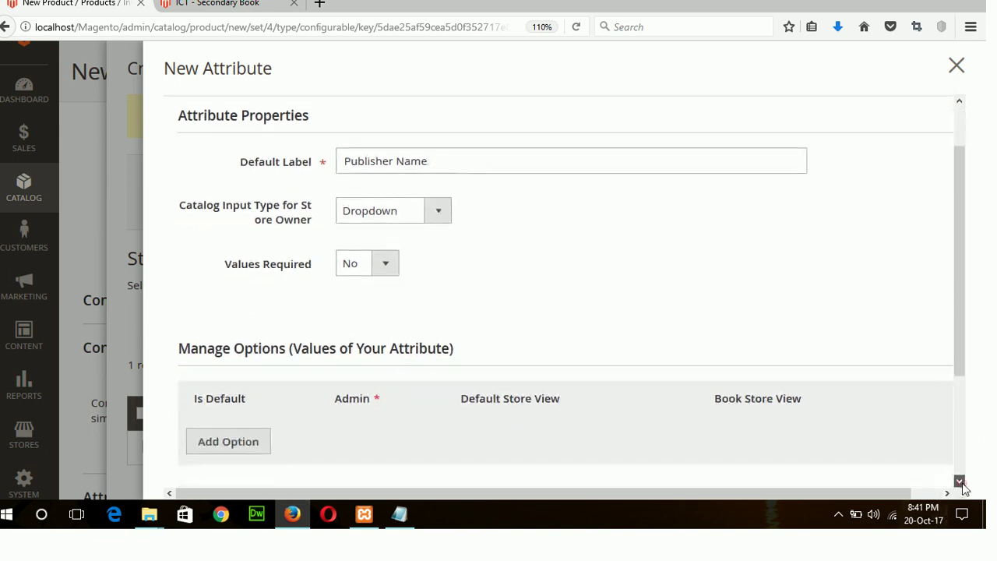
{"action": "left_click", "coordinate": [386, 238]}
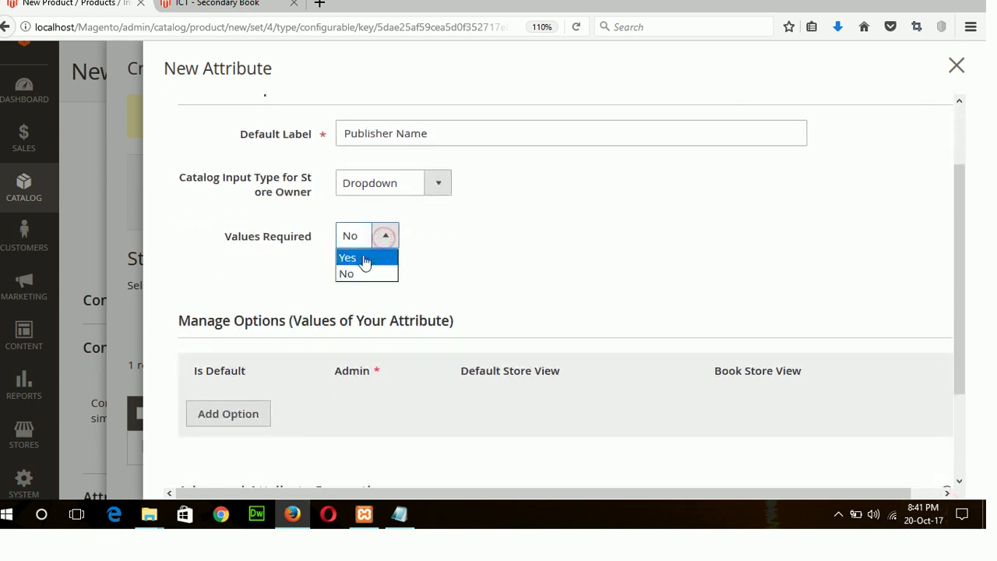
{"action": "left_click", "coordinate": [363, 258]}
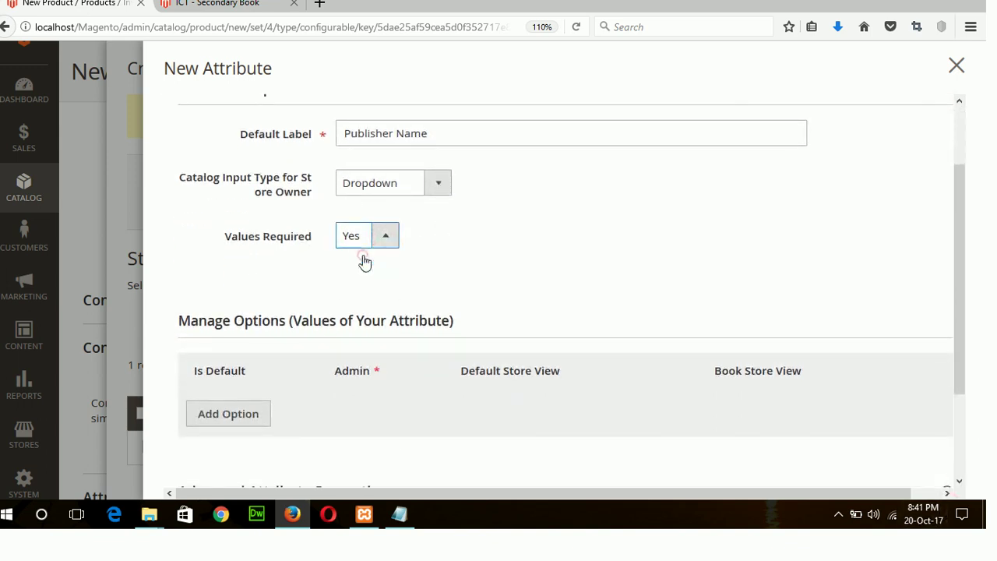
{"action": "left_click", "coordinate": [240, 414]}
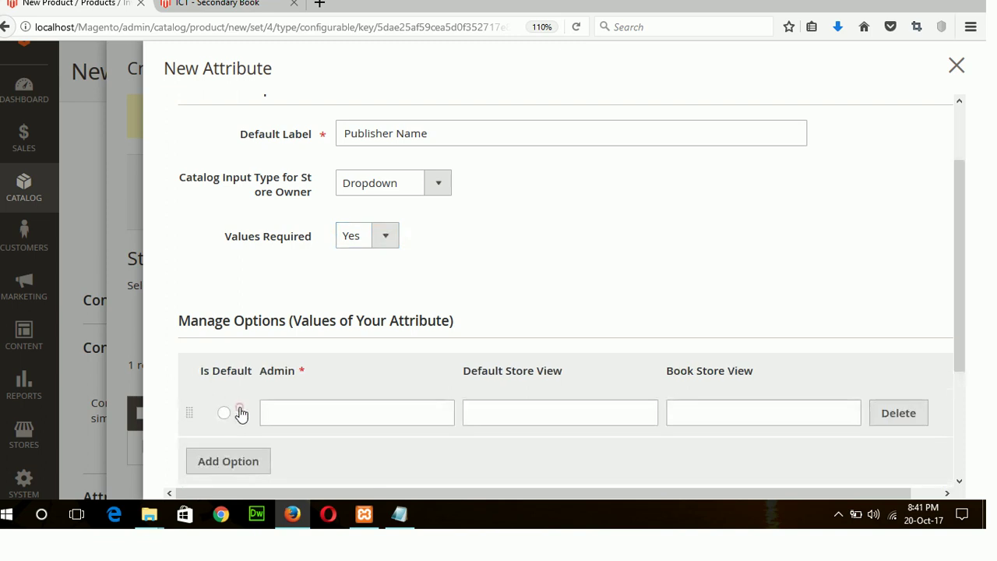
Enter Panjeri as the first option for both Admin and Book Store View
{"action": "left_click", "coordinate": [299, 414]}
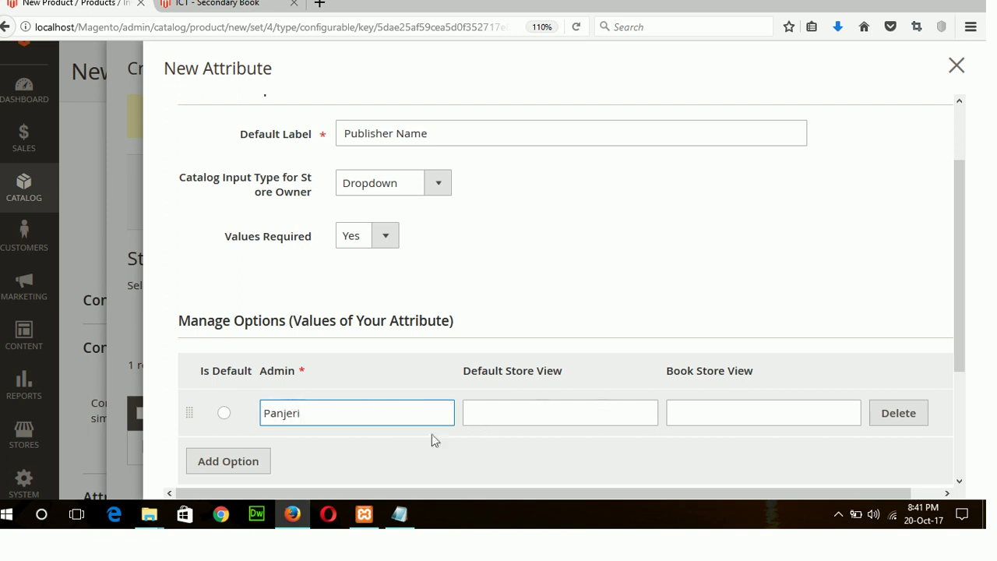
{"action": "left_click_drag", "start_coordinate": [352, 411], "coordinate": [220, 413]}
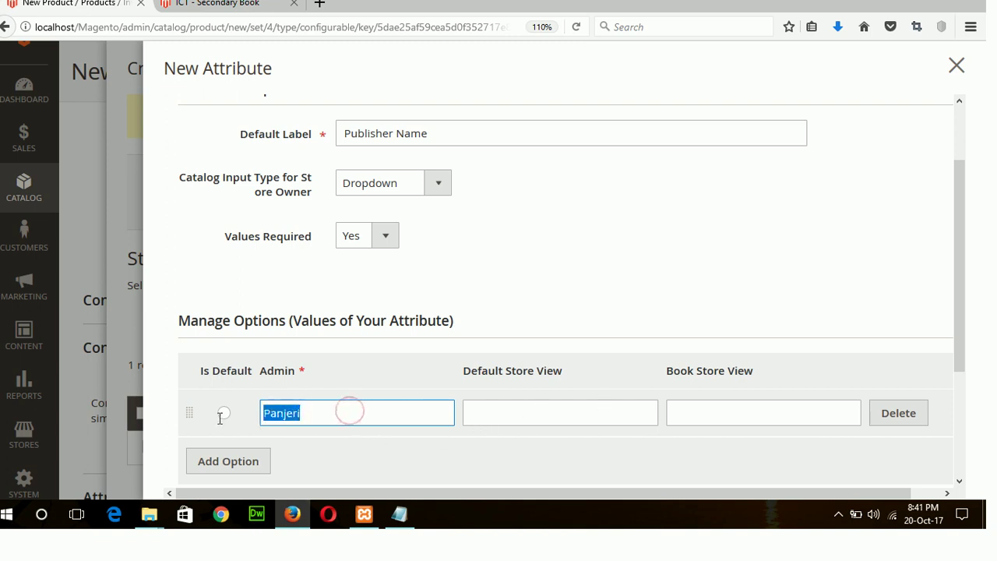
{"action": "right_click", "coordinate": [290, 412]}
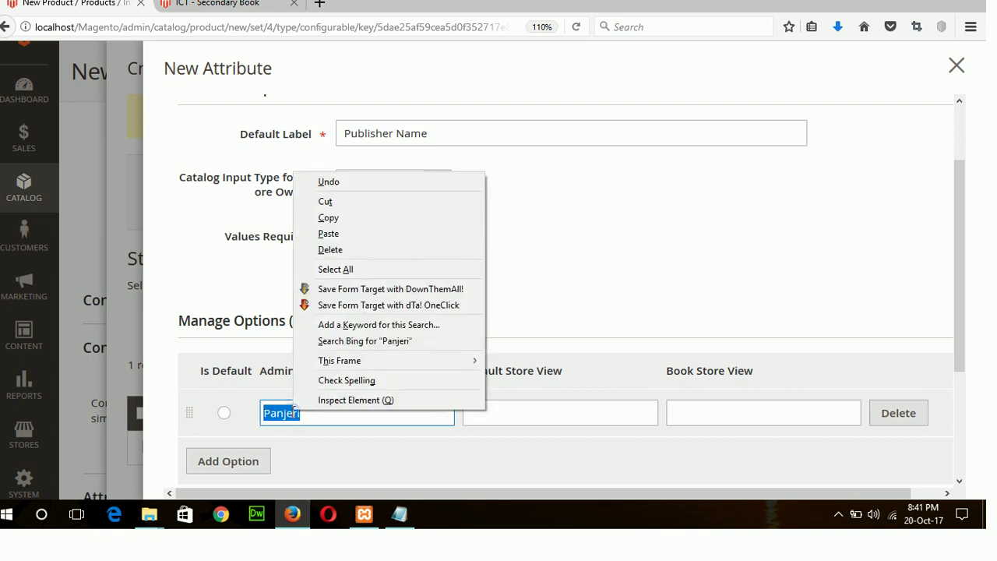
{"action": "left_click", "coordinate": [346, 215]}
{"action": "left_click", "coordinate": [725, 415]}
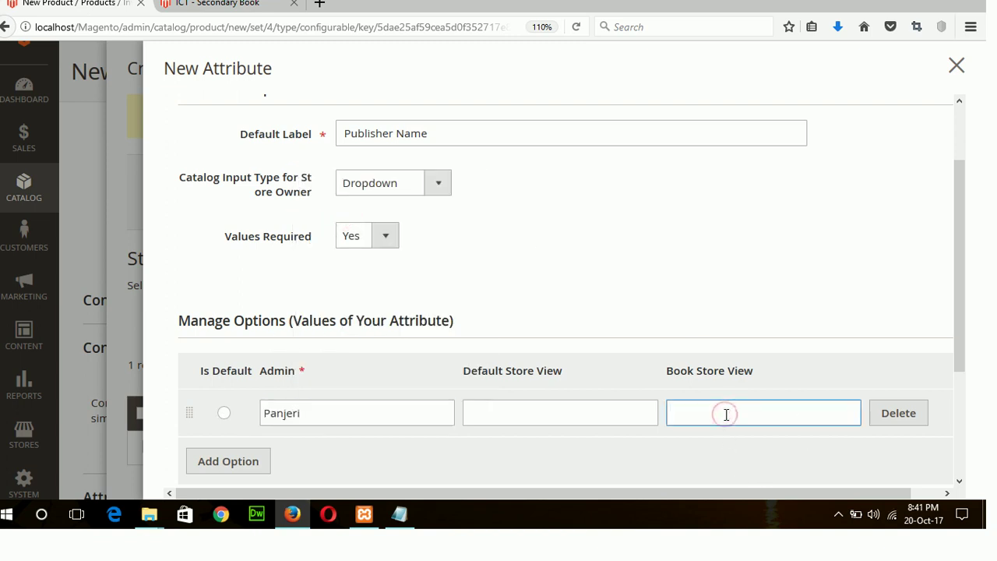
{"action": "key", "text": "ctrl+v"}
Add a second option, Anirban, for both Admin and Book Store View
{"action": "left_click", "coordinate": [232, 465]}
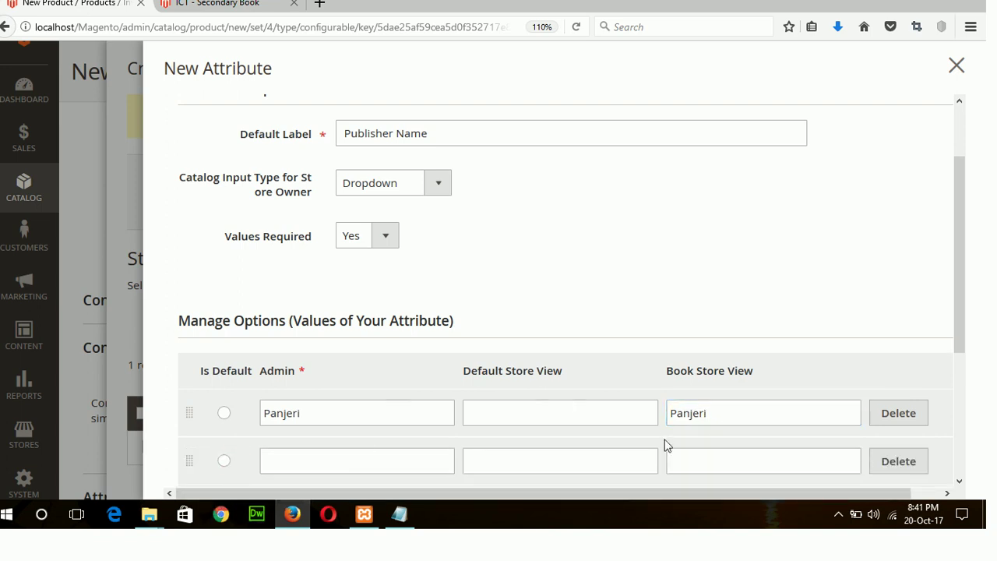
{"action": "scroll", "coordinate": [958, 479], "scroll_direction": "down", "scroll_amount": 3}
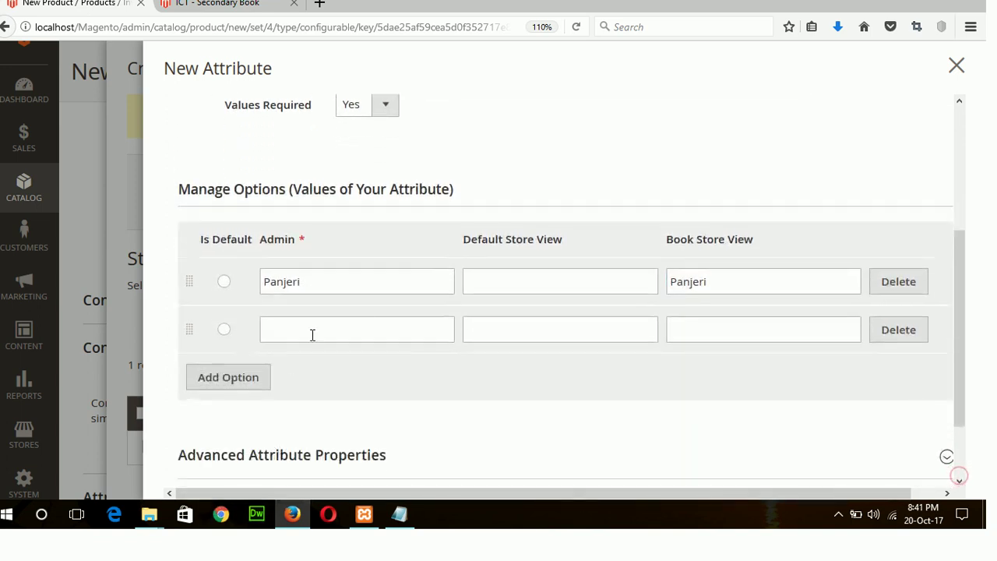
{"action": "left_click", "coordinate": [340, 326]}
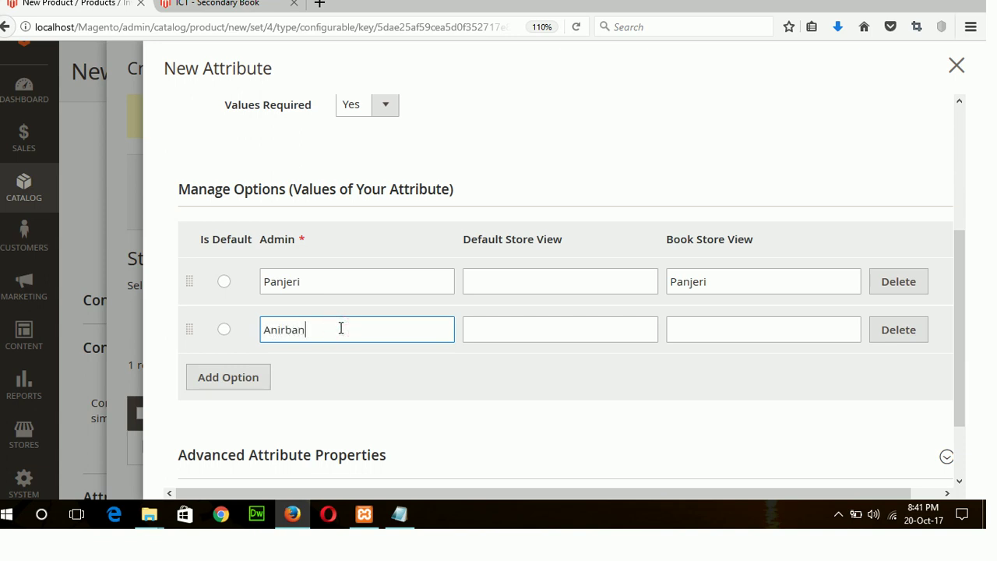
{"action": "left_click_drag", "start_coordinate": [325, 333], "coordinate": [238, 323]}
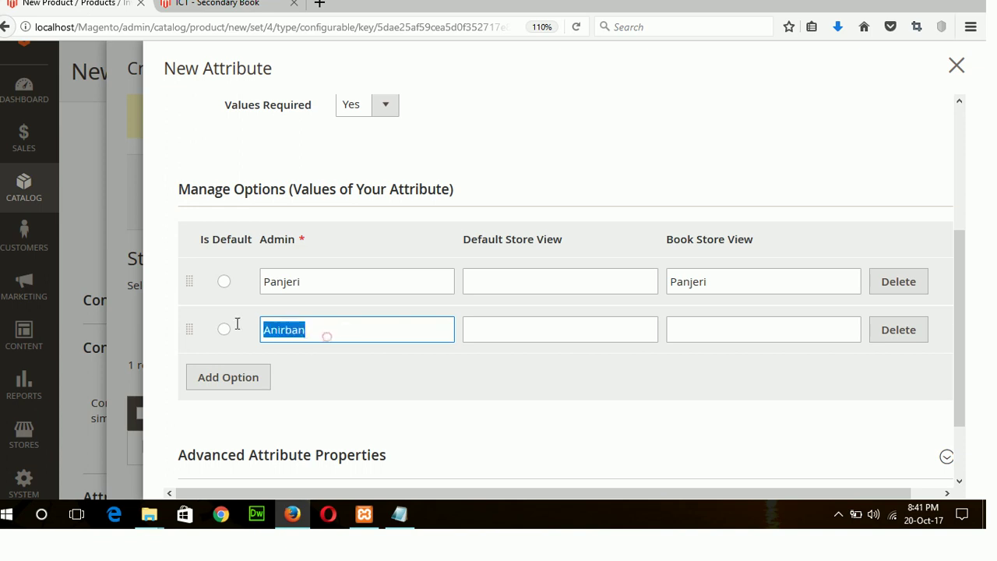
{"action": "right_click", "coordinate": [279, 329]}
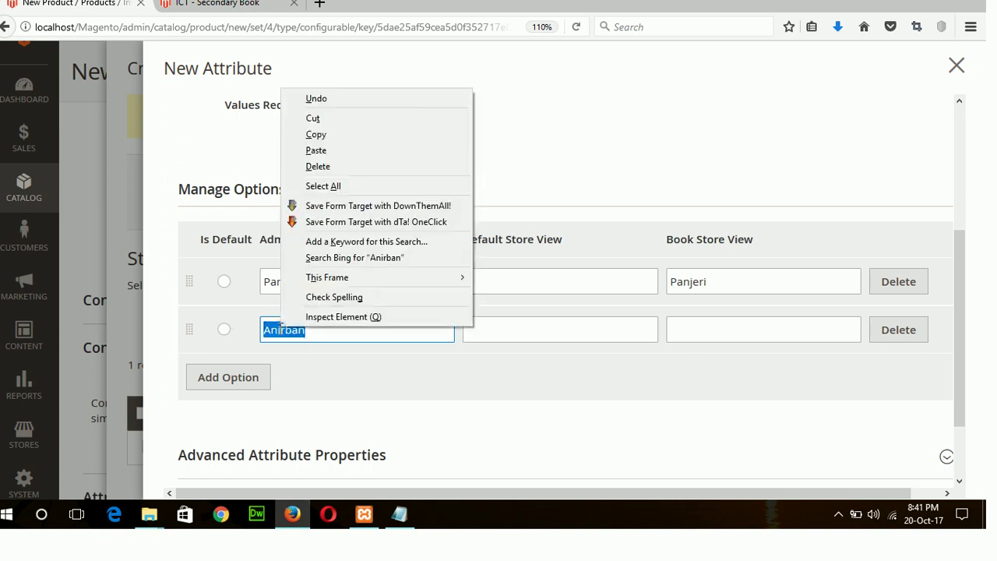
{"action": "left_click", "coordinate": [349, 137]}
{"action": "left_click", "coordinate": [717, 329]}
{"action": "right_click", "coordinate": [716, 330]}
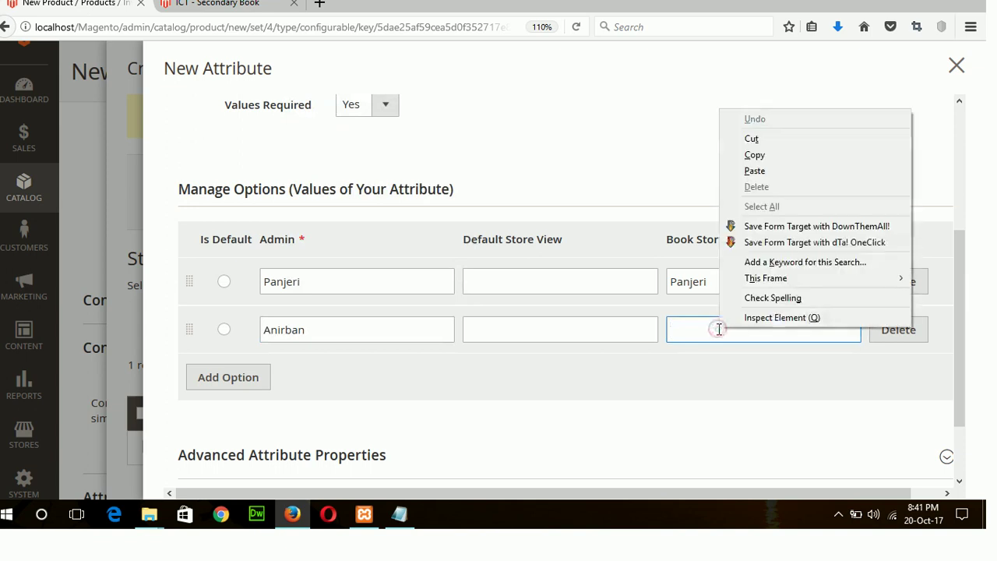
{"action": "left_click", "coordinate": [783, 171]}
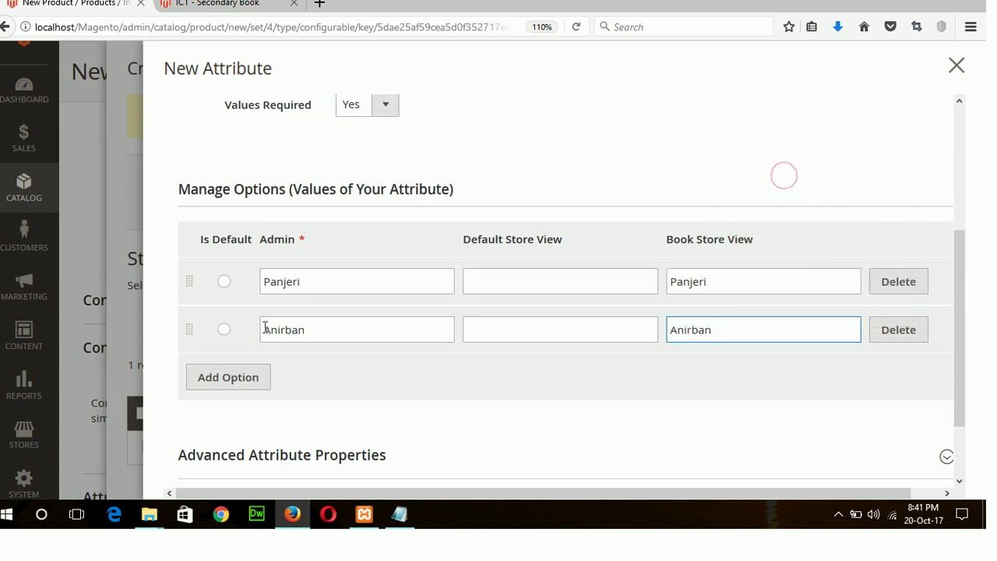
Make Panjeri the default option and save the Publisher Name attribute
{"action": "left_click", "coordinate": [225, 283]}
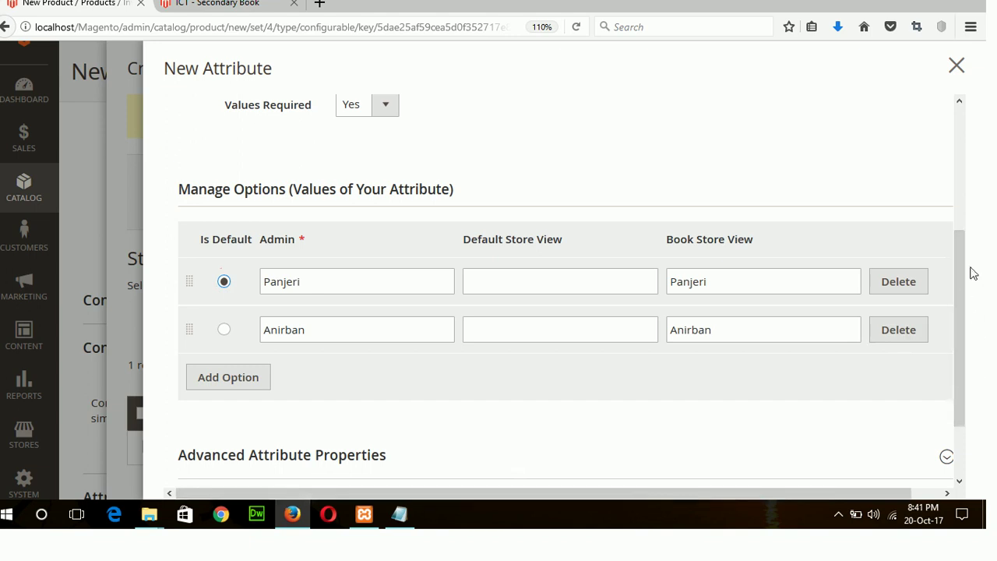
{"action": "scroll", "coordinate": [962, 116], "scroll_direction": "up", "scroll_amount": 3}
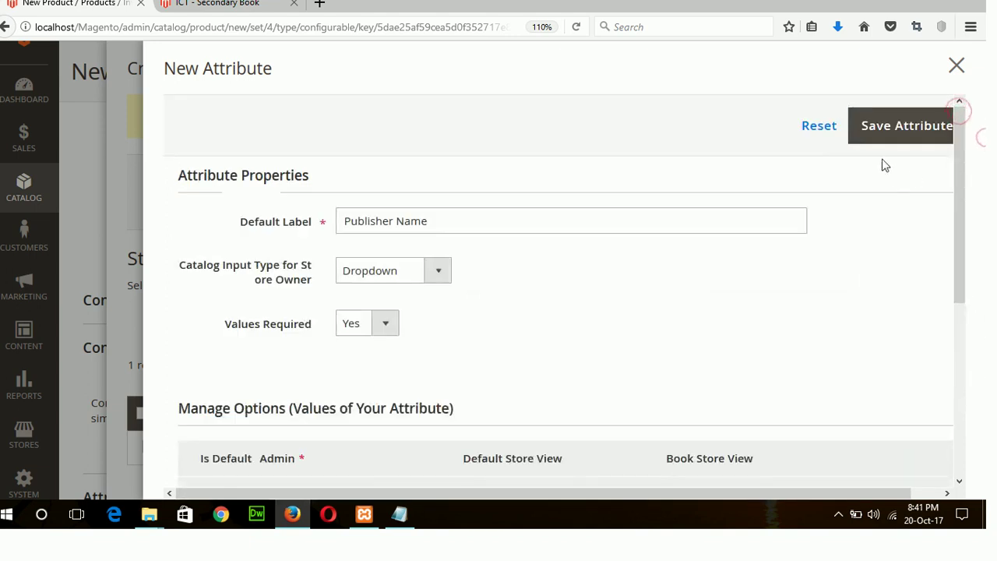
{"action": "left_click", "coordinate": [895, 136]}
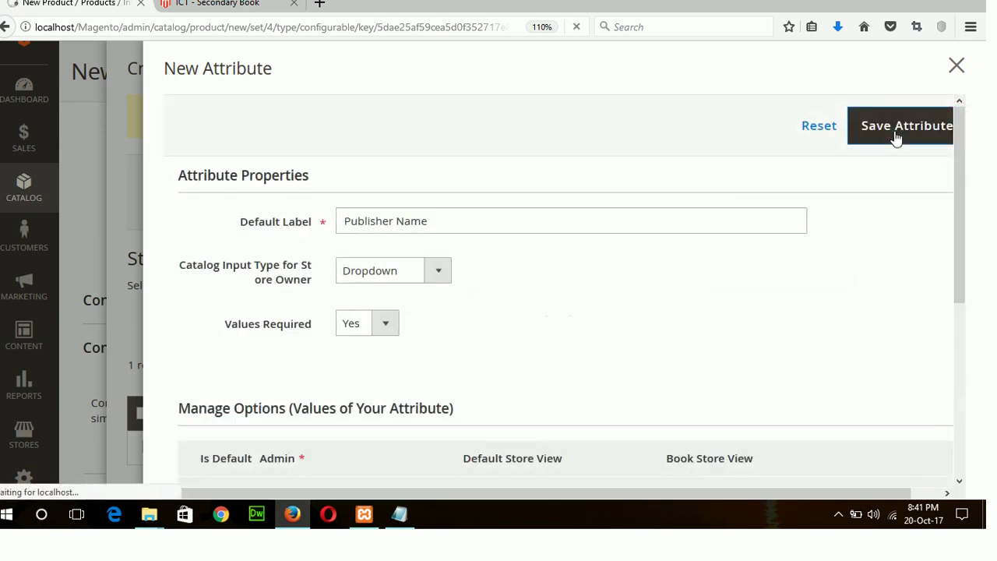
Select publisher_name as the configurable attribute and advance to Step 2
{"action": "left_click", "coordinate": [960, 329]}
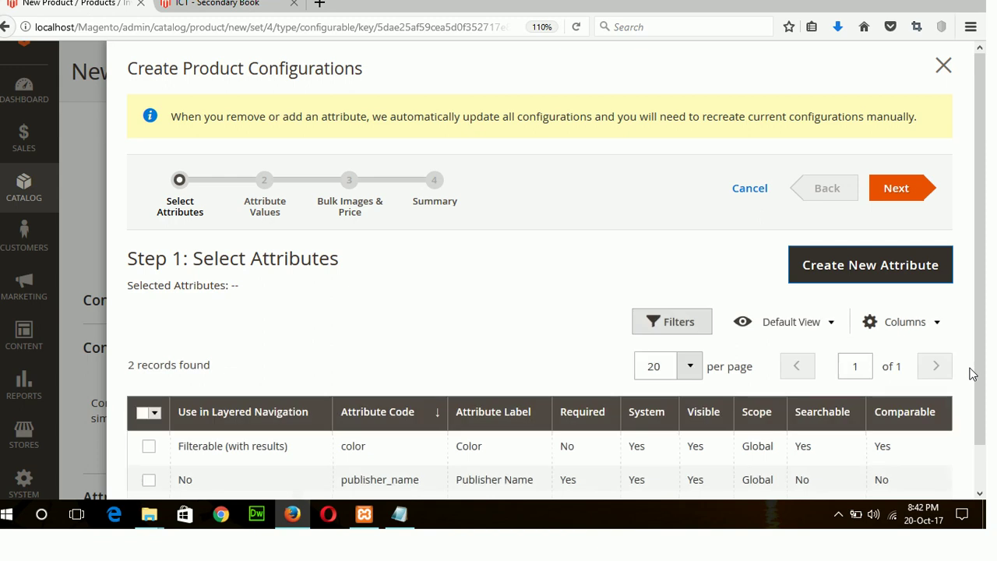
{"action": "scroll", "coordinate": [980, 418], "scroll_direction": "down", "scroll_amount": 1}
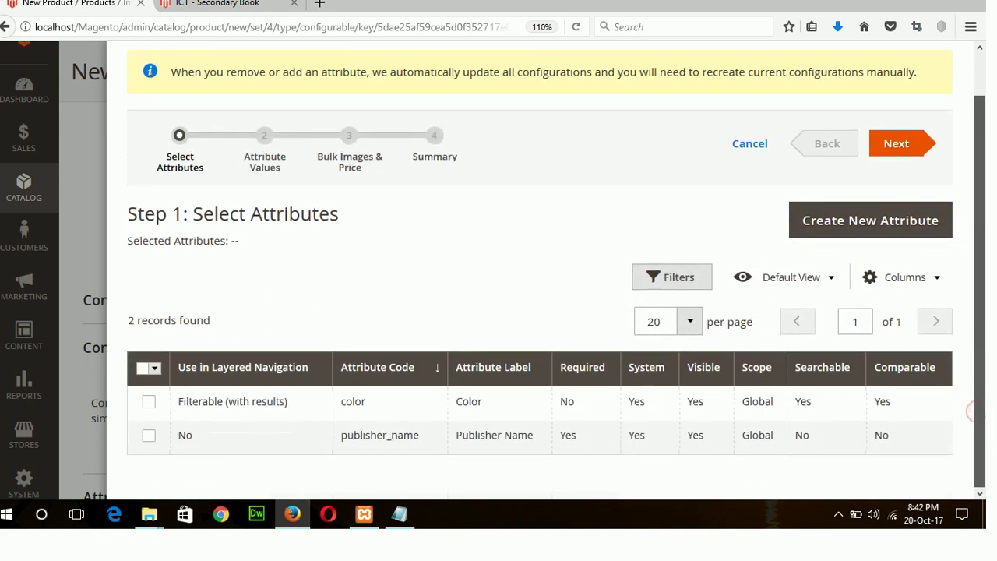
{"action": "left_click", "coordinate": [148, 436]}
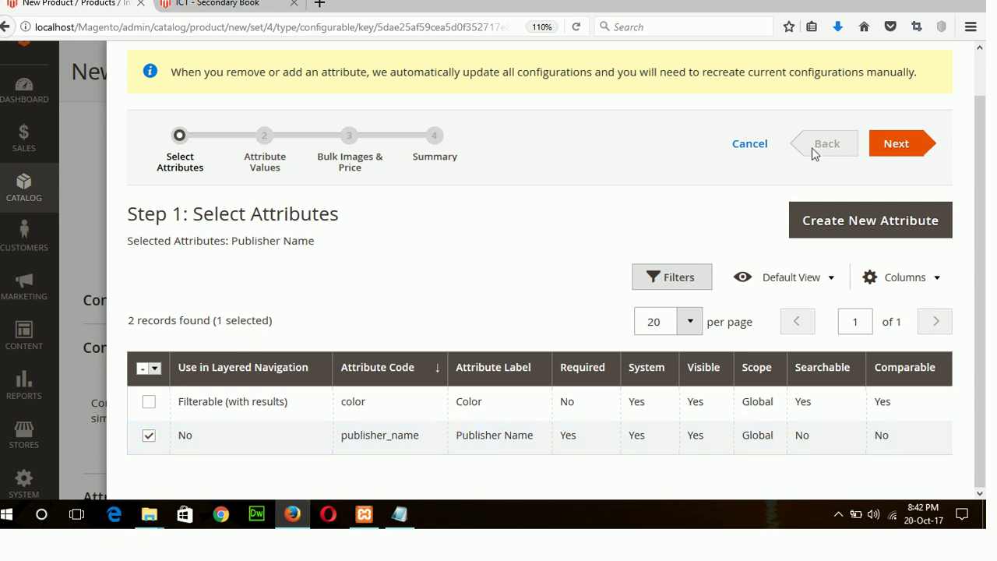
{"action": "left_click", "coordinate": [888, 145]}
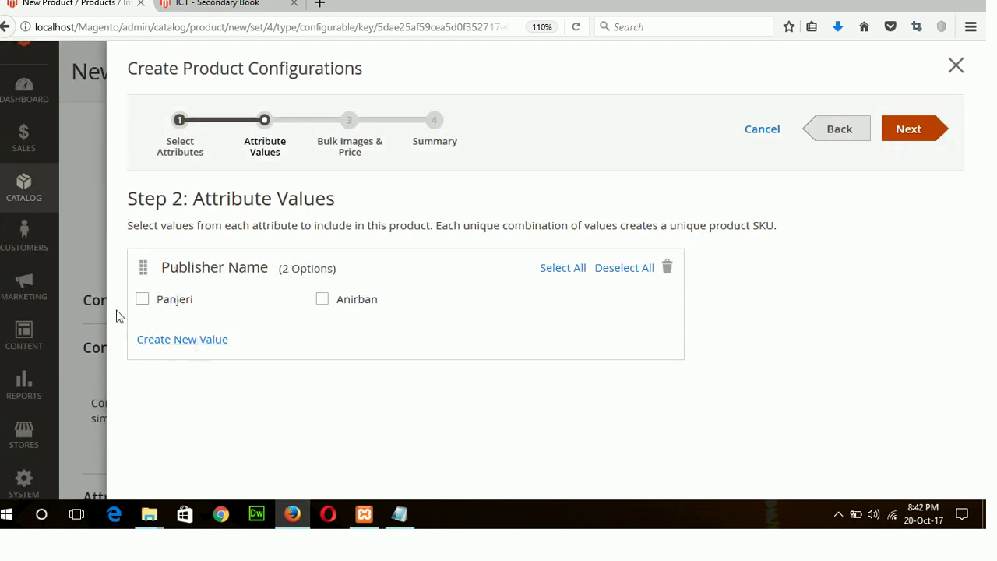
Tick the Panjeri and Anirban publisher values and continue to Step 3
{"action": "left_click", "coordinate": [141, 301]}
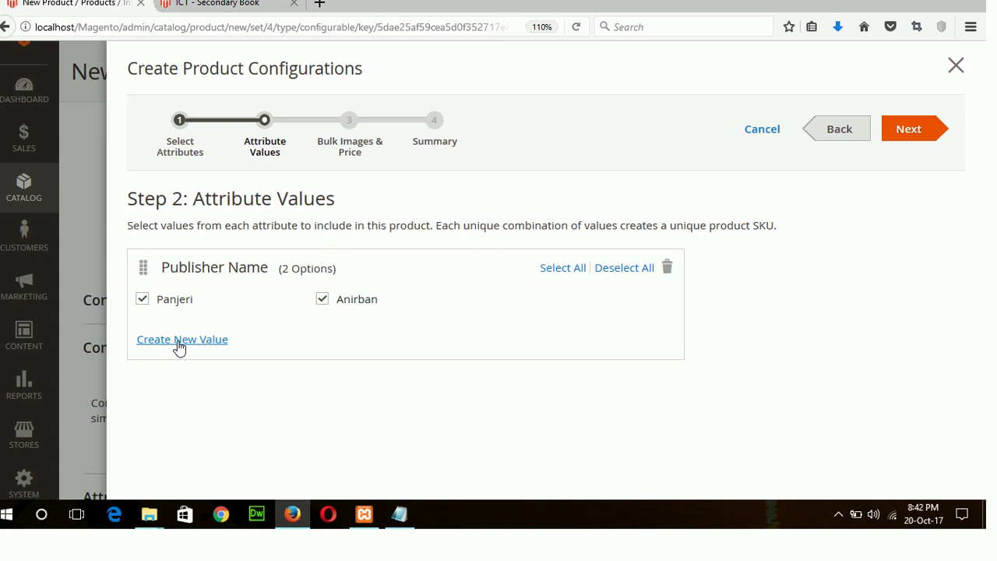
{"action": "left_click", "coordinate": [921, 138]}
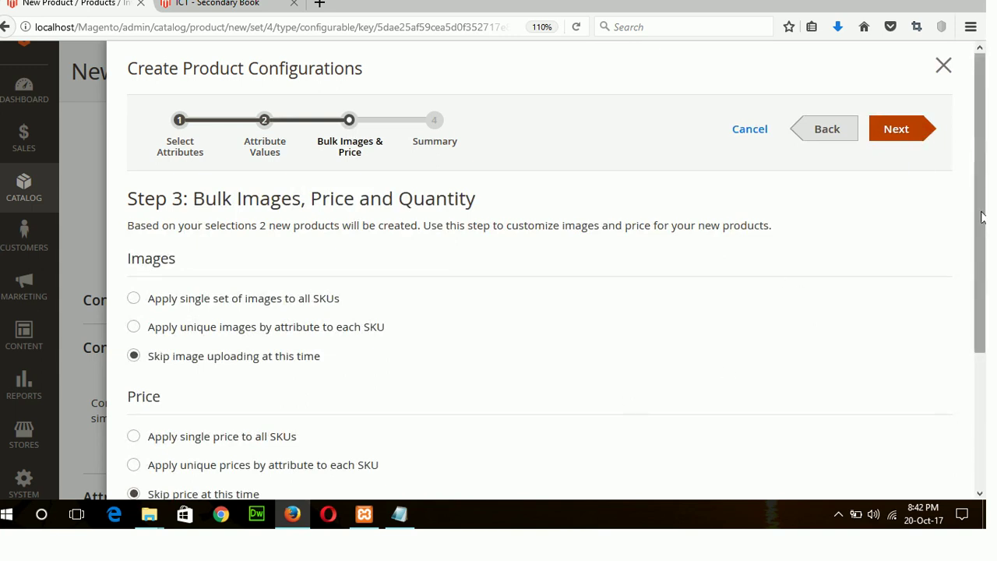
In Step 3, apply unique images per SKU, varying them by Publisher Name
{"action": "left_click_drag", "start_coordinate": [980, 246], "coordinate": [981, 299]}
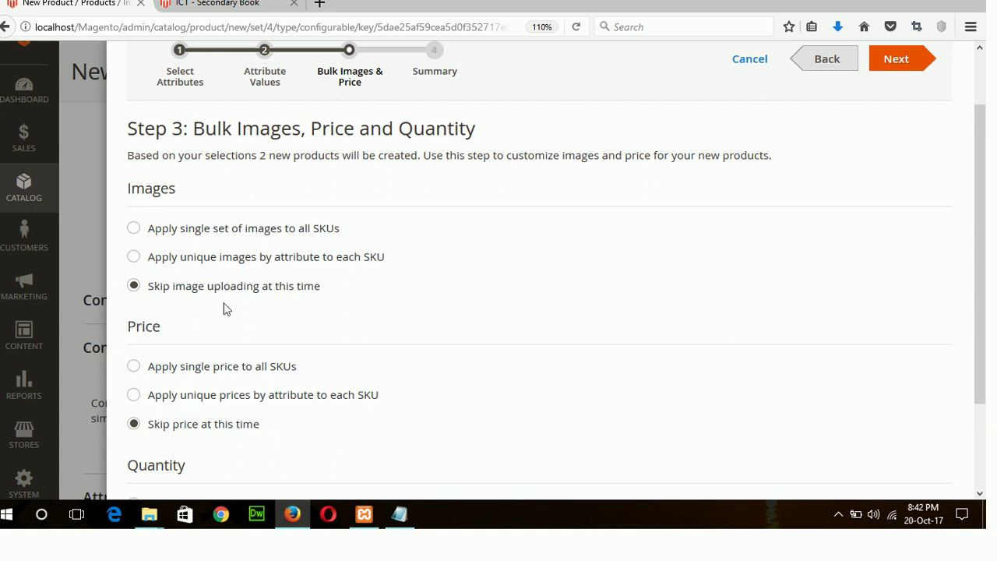
{"action": "left_click", "coordinate": [133, 257]}
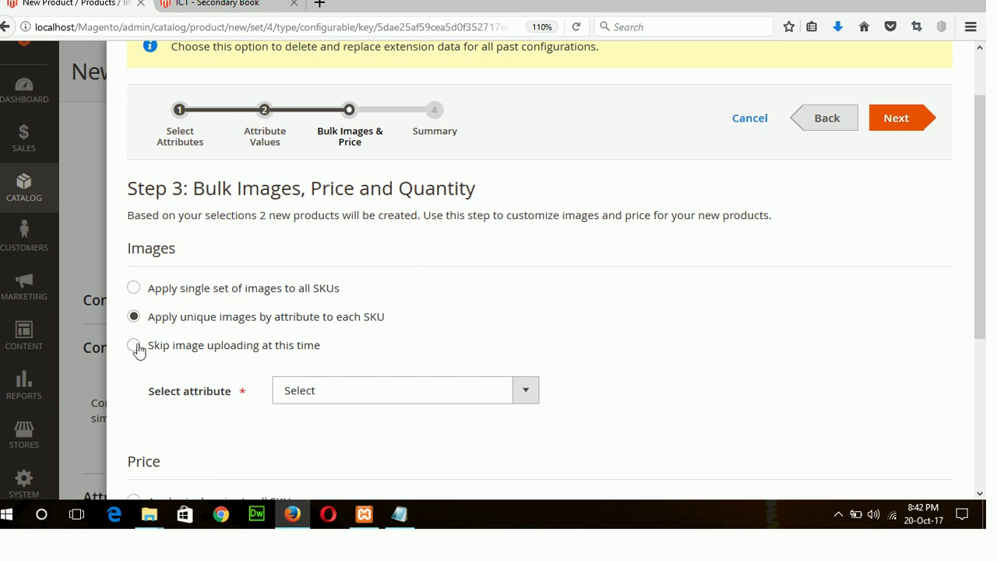
{"action": "left_click", "coordinate": [321, 393]}
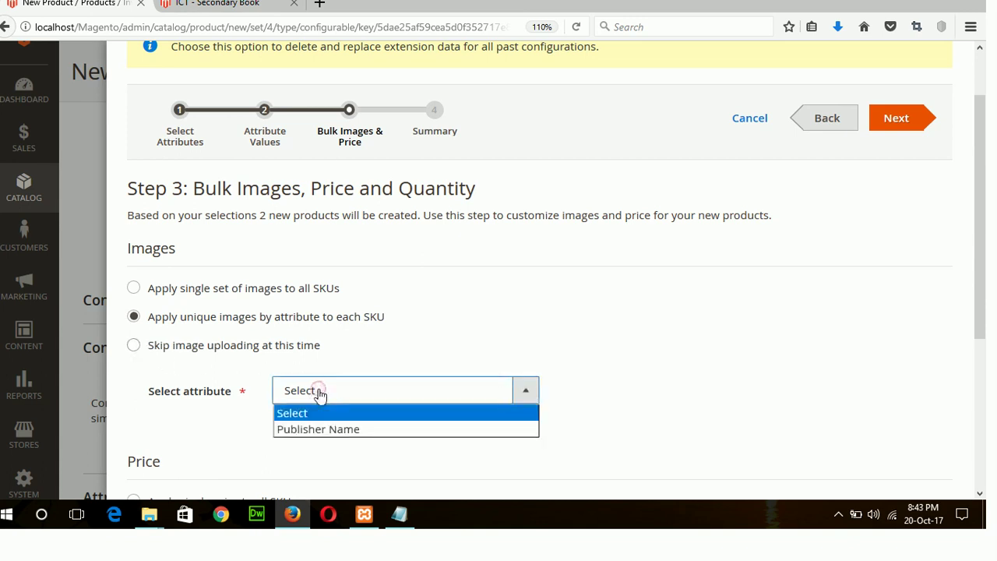
{"action": "left_click", "coordinate": [323, 429]}
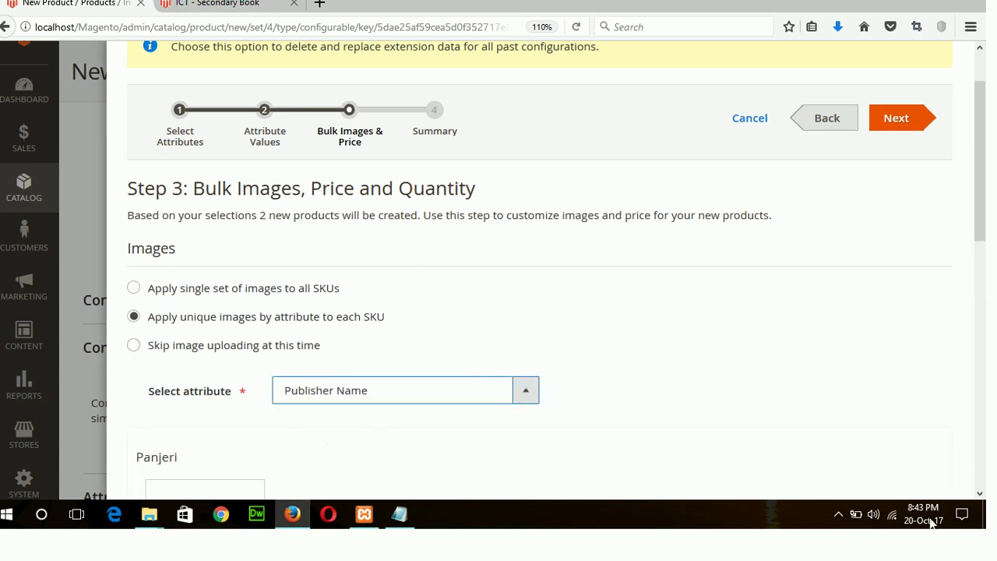
Upload eng2.jpg as the Panjeri cover and eng1.jpg as the Anirban cover
{"action": "scroll", "coordinate": [981, 490], "scroll_direction": "down", "scroll_amount": 4}
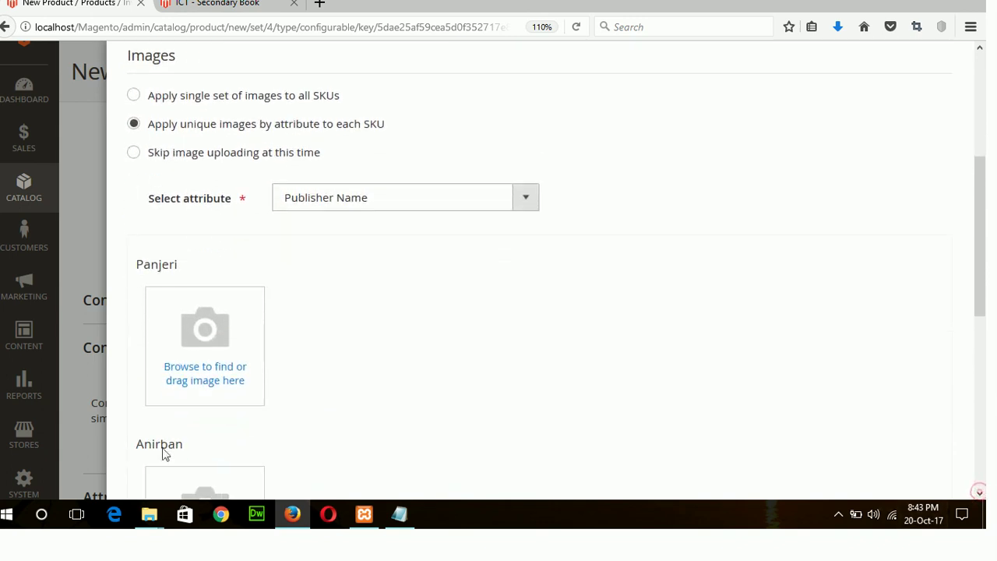
{"action": "left_click", "coordinate": [185, 376]}
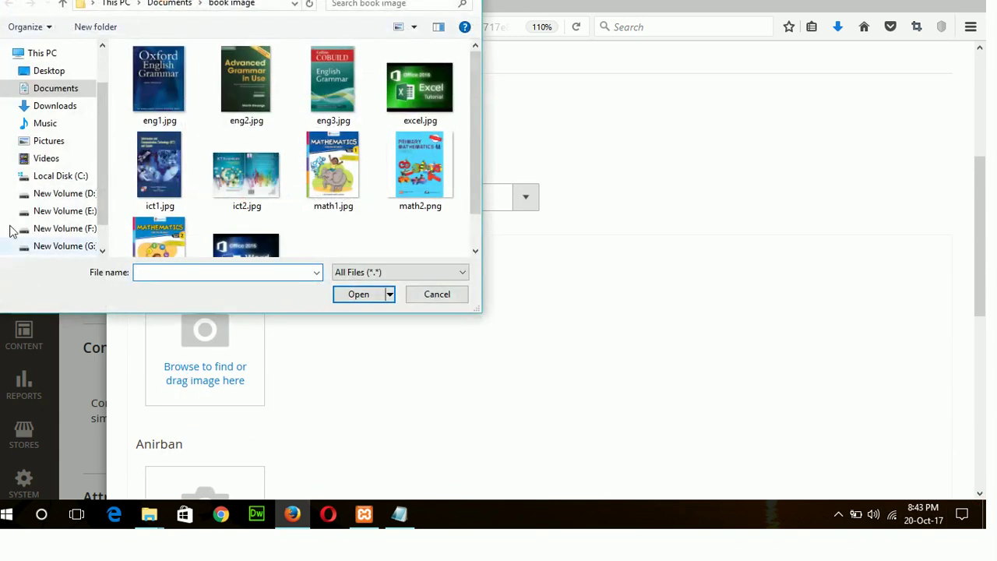
{"action": "double_click", "coordinate": [226, 113]}
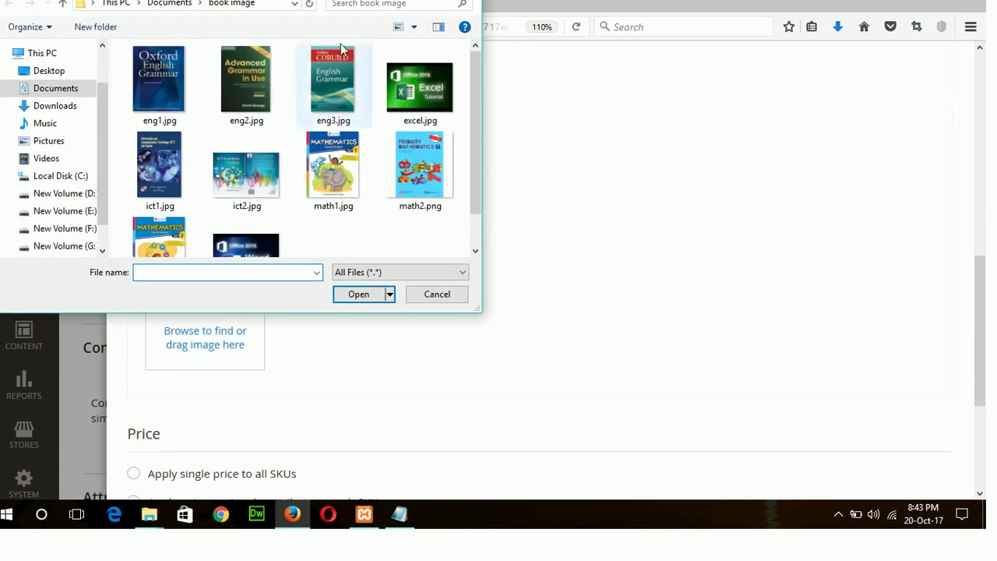
{"action": "double_click", "coordinate": [164, 96]}
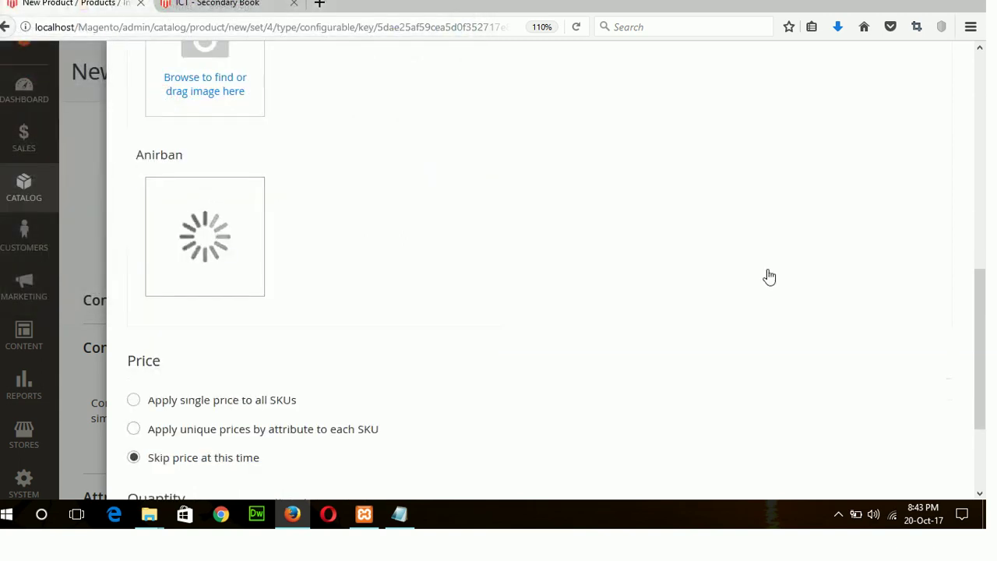
{"action": "left_click", "coordinate": [979, 493]}
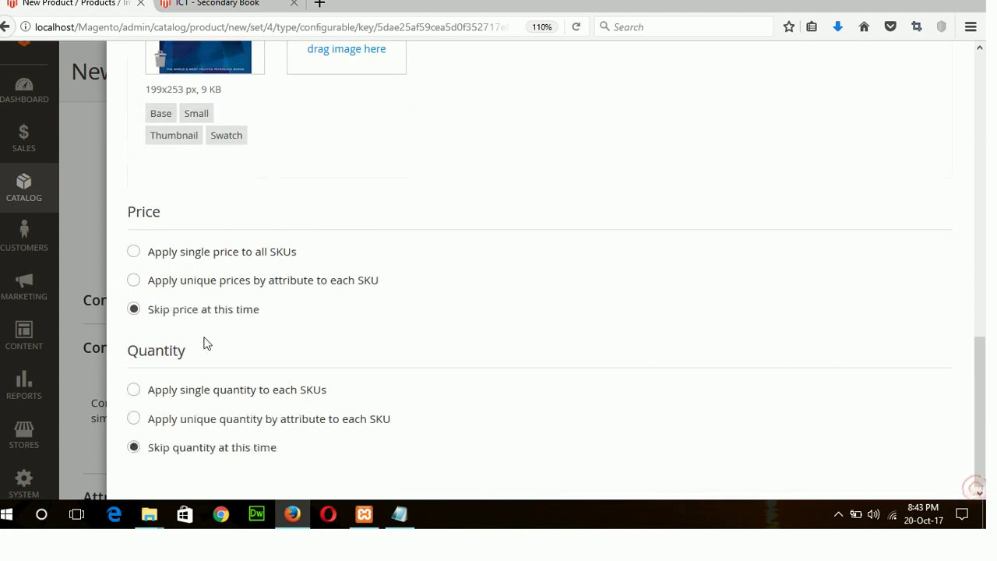
Apply unique prices by Publisher Name: Panjeri $65 and Anirban $75
{"action": "left_click", "coordinate": [270, 282]}
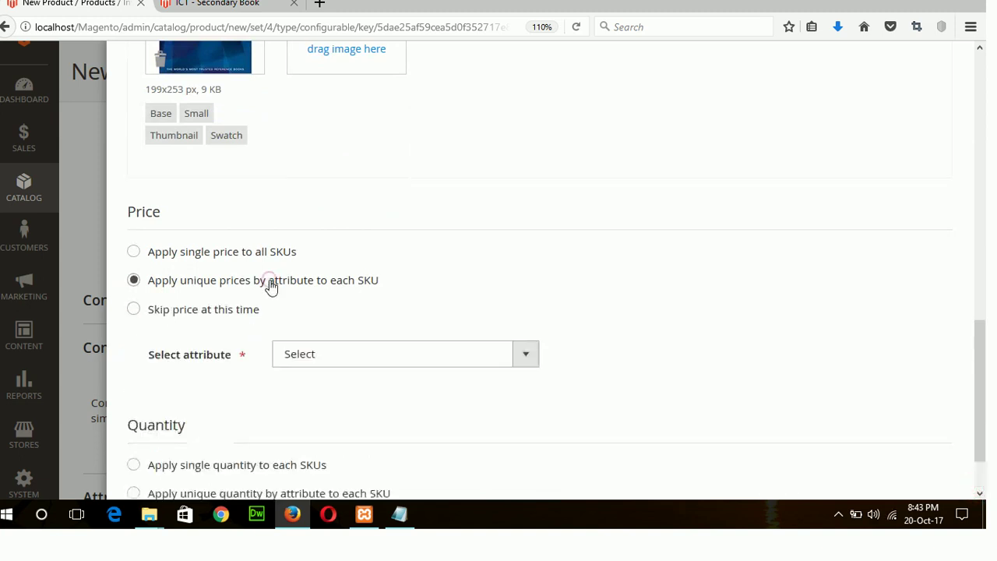
{"action": "left_click", "coordinate": [352, 354]}
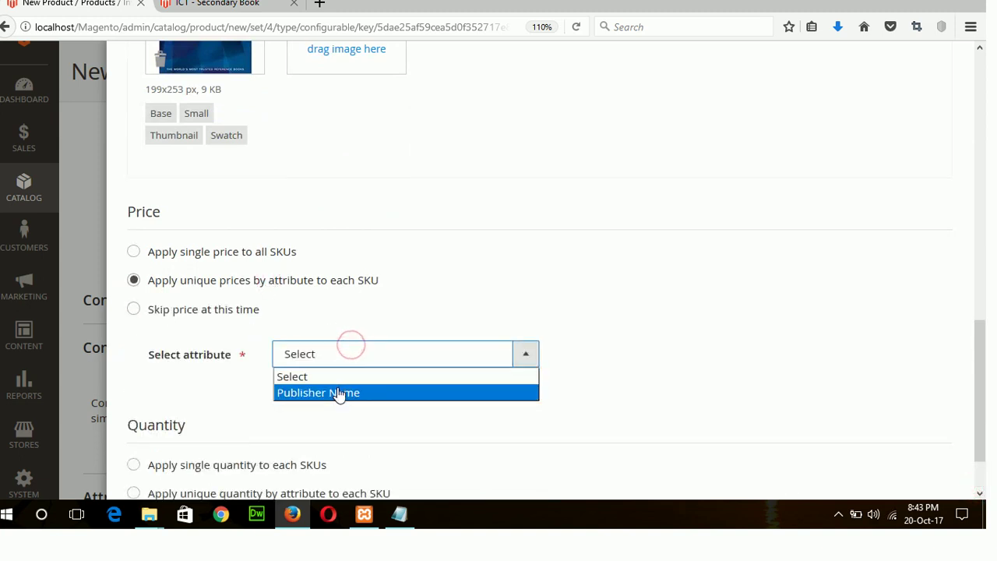
{"action": "left_click", "coordinate": [337, 391]}
{"action": "left_click", "coordinate": [354, 405]}
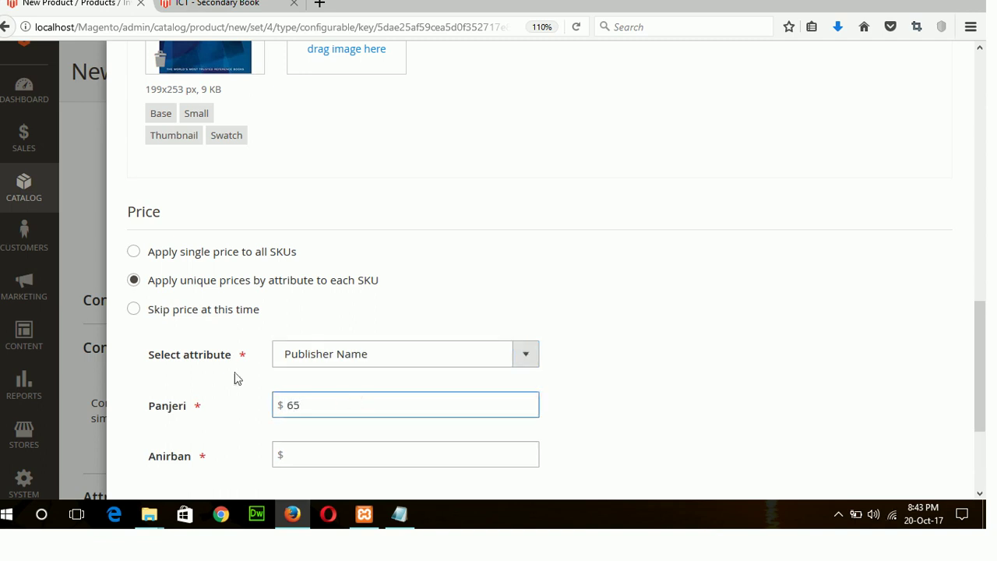
{"action": "left_click", "coordinate": [358, 451]}
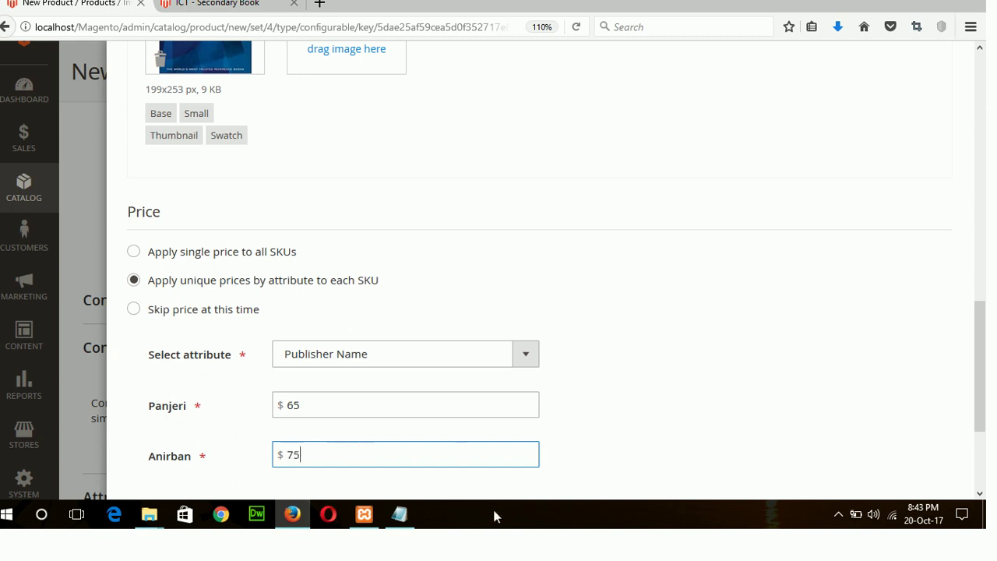
Apply unique quantities by Publisher Name: 45 for Panjeri and 35 for Anirban
{"action": "left_click", "coordinate": [980, 493]}
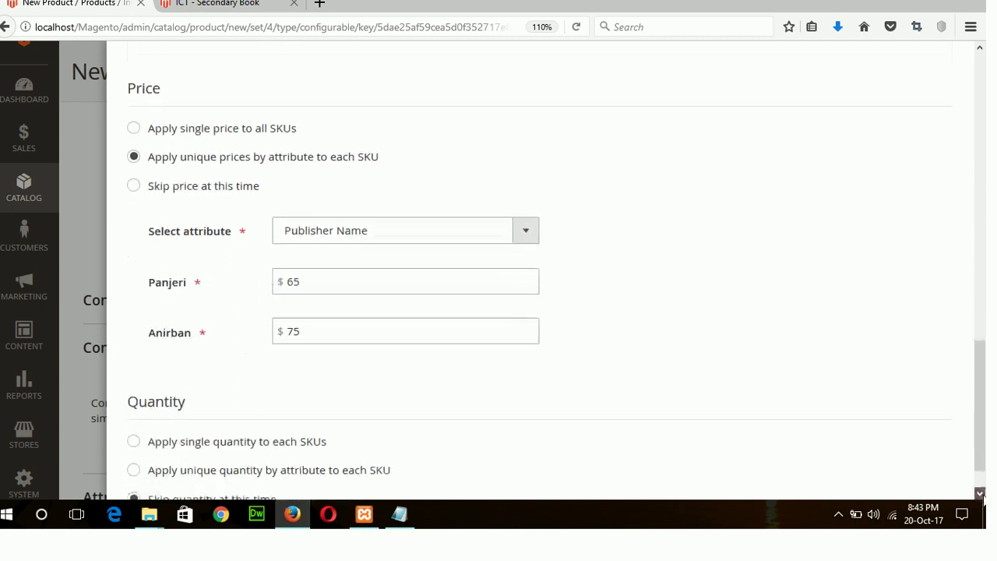
{"action": "left_click", "coordinate": [287, 418]}
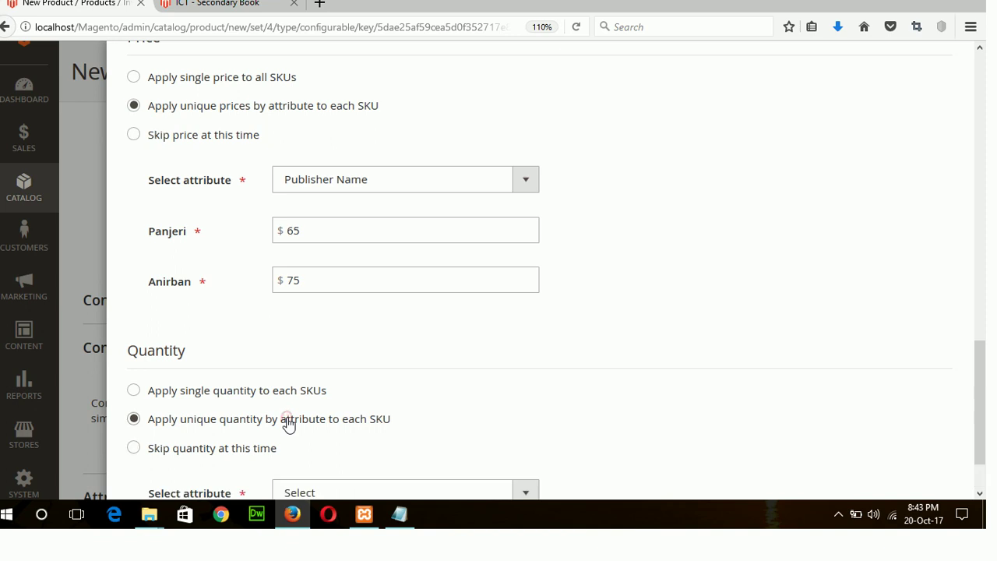
{"action": "left_click", "coordinate": [979, 494]}
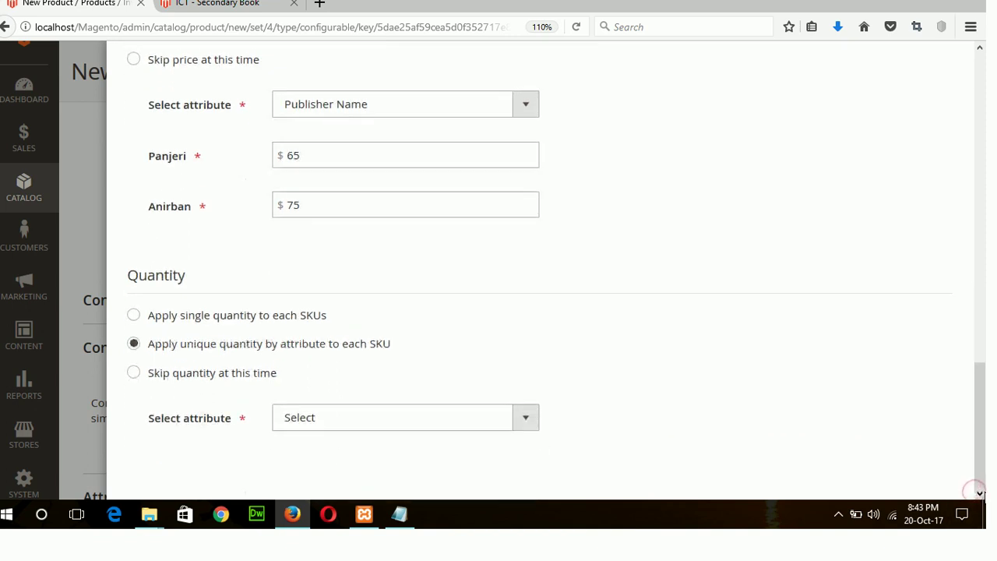
{"action": "left_click", "coordinate": [393, 418]}
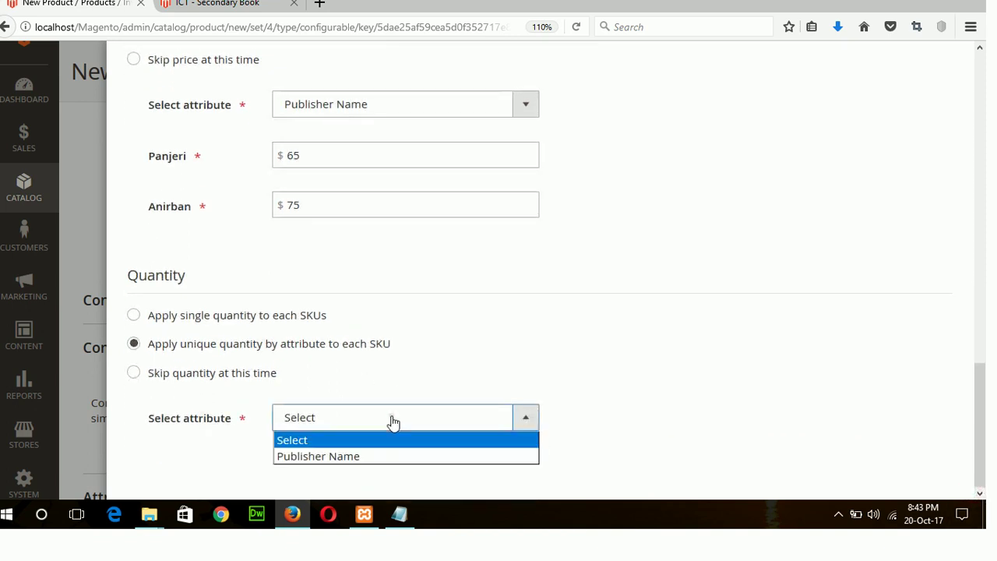
{"action": "left_click", "coordinate": [333, 455]}
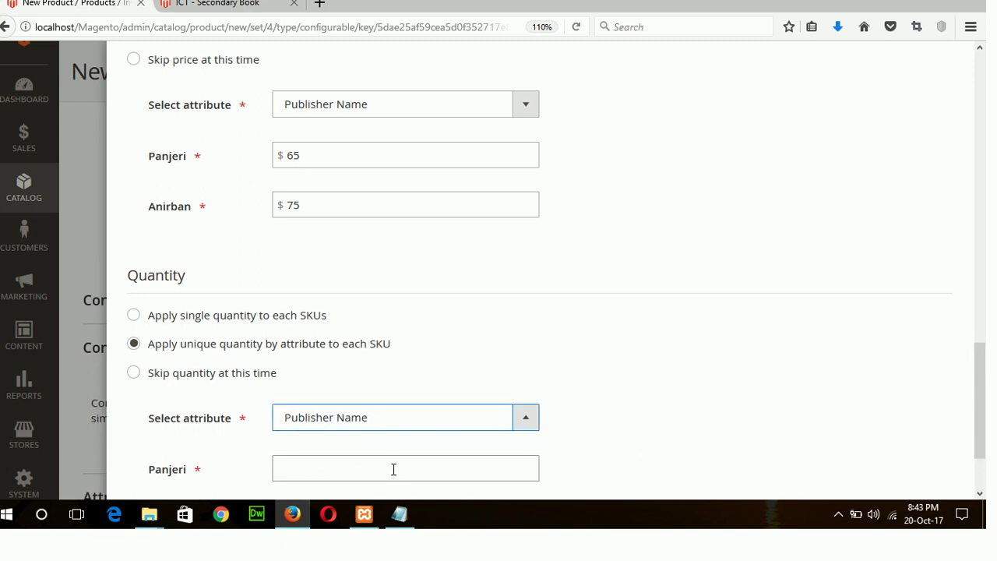
{"action": "left_click", "coordinate": [393, 469]}
{"action": "type", "text": "4"}
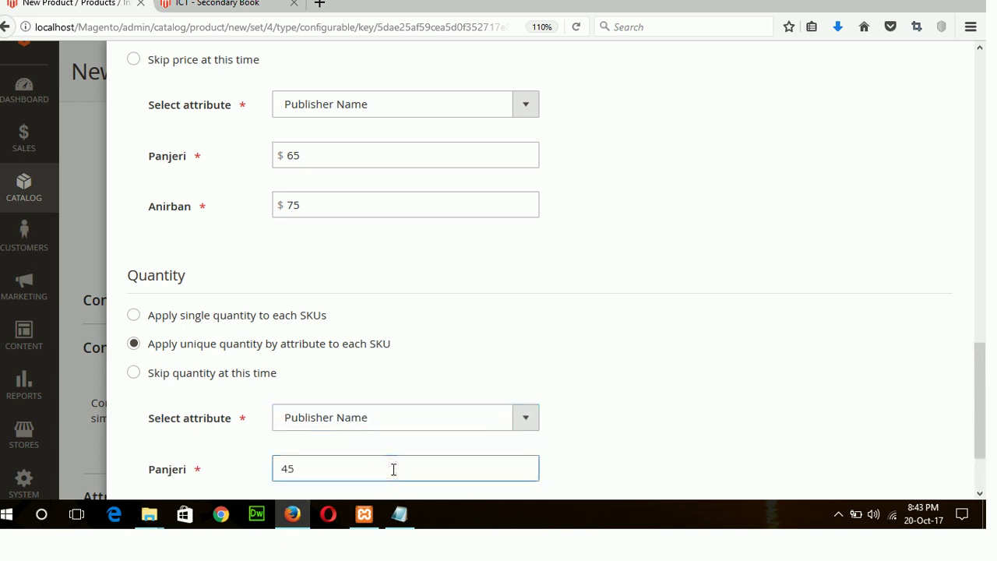
{"action": "type", "text": "5"}
{"action": "left_click", "coordinate": [979, 475]}
{"action": "left_click", "coordinate": [382, 428]}
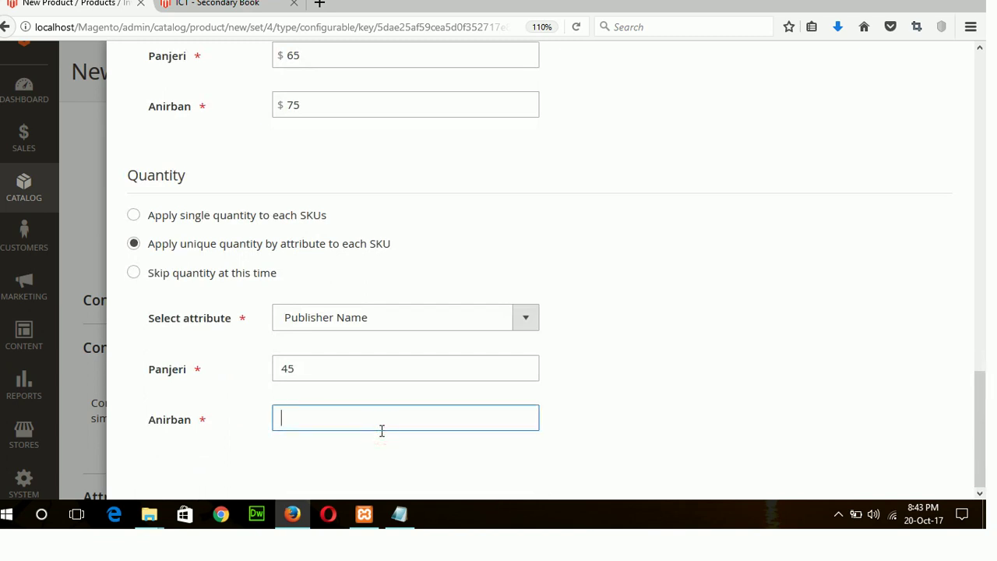
{"action": "left_click", "coordinate": [979, 118]}
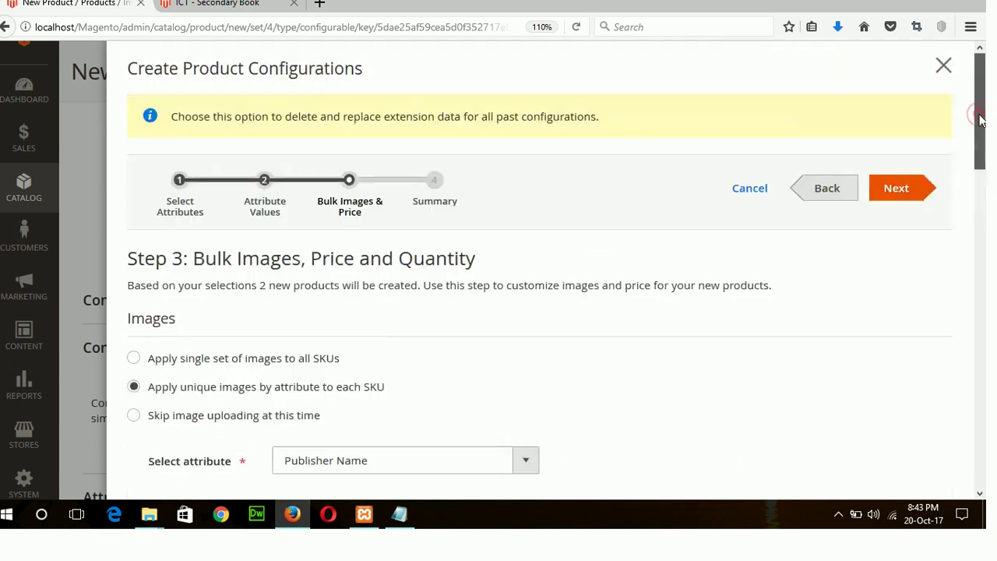
After the image error, upload eng3.jpg as the Panjeri cover and continue to Step 4: Summary
{"action": "left_click", "coordinate": [897, 190]}
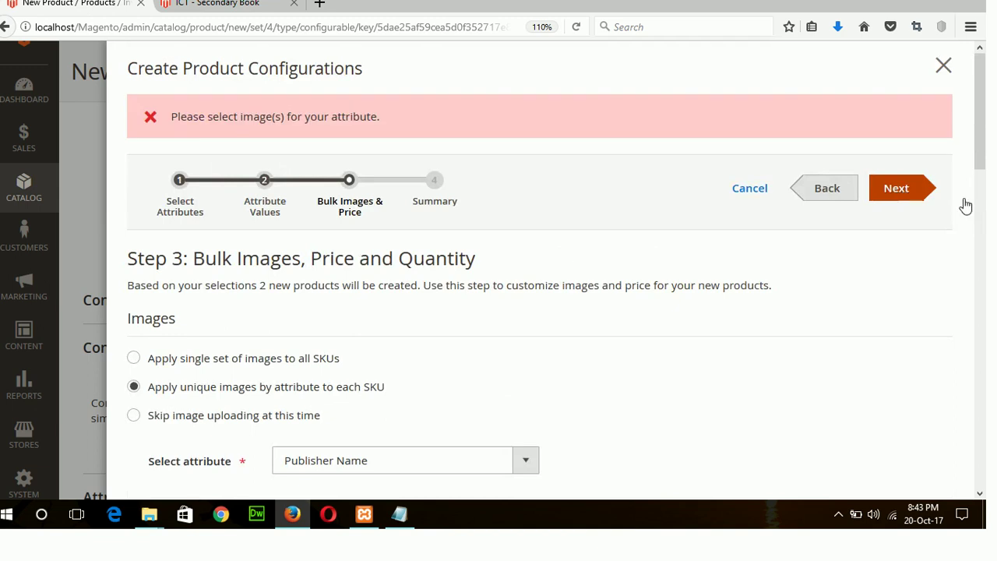
{"action": "left_click_drag", "start_coordinate": [977, 129], "coordinate": [983, 247]}
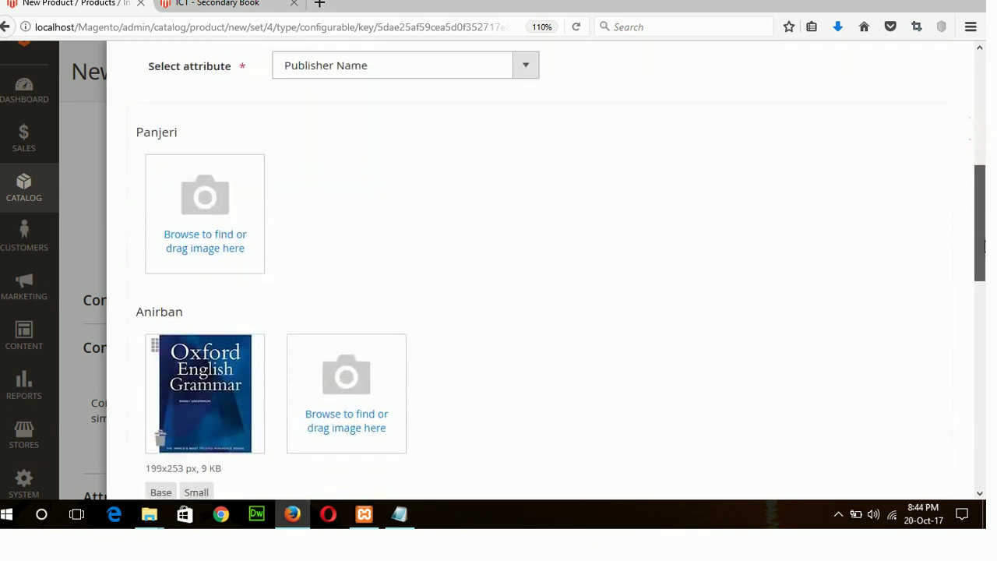
{"action": "left_click", "coordinate": [207, 233]}
{"action": "double_click", "coordinate": [334, 83]}
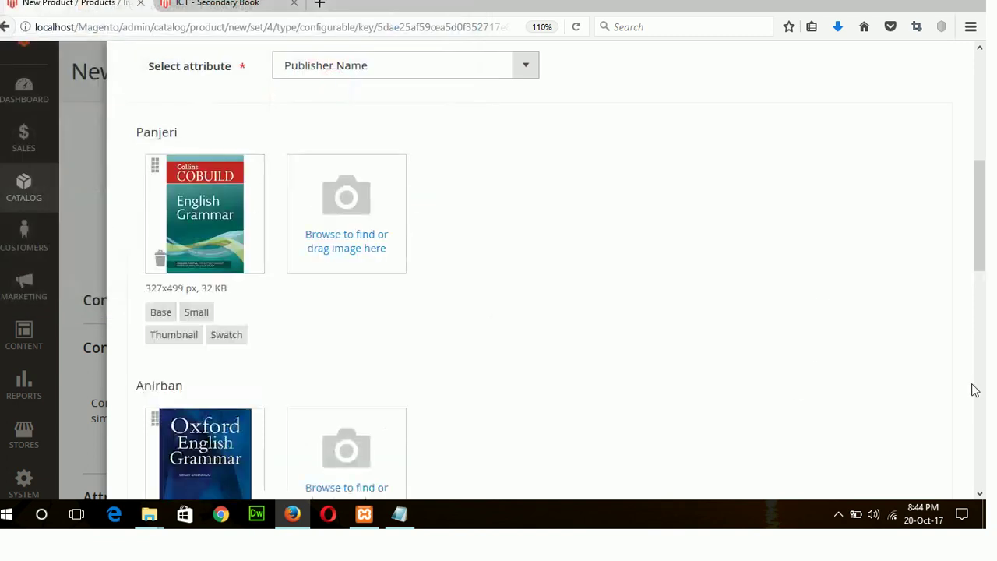
{"action": "left_click", "coordinate": [977, 104]}
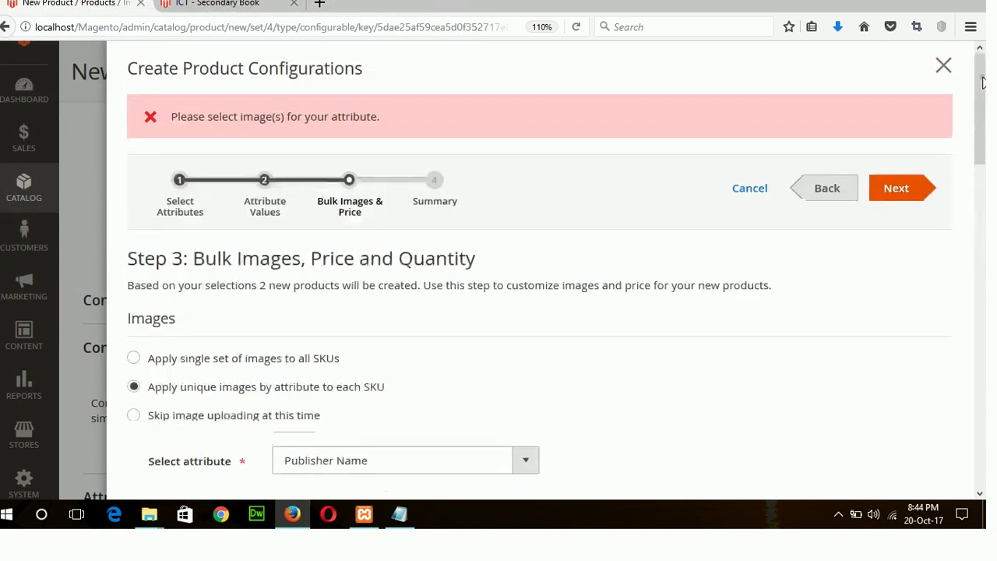
{"action": "left_click", "coordinate": [909, 195]}
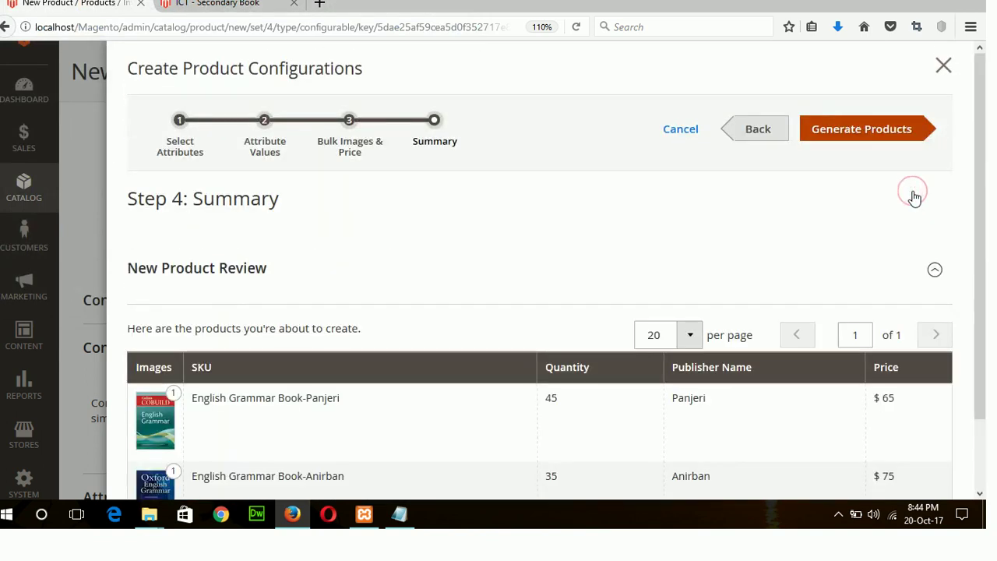
Review the Panjeri $65 and Anirban $75 products in the summary, then generate them
{"action": "left_click_drag", "start_coordinate": [982, 204], "coordinate": [979, 345]}
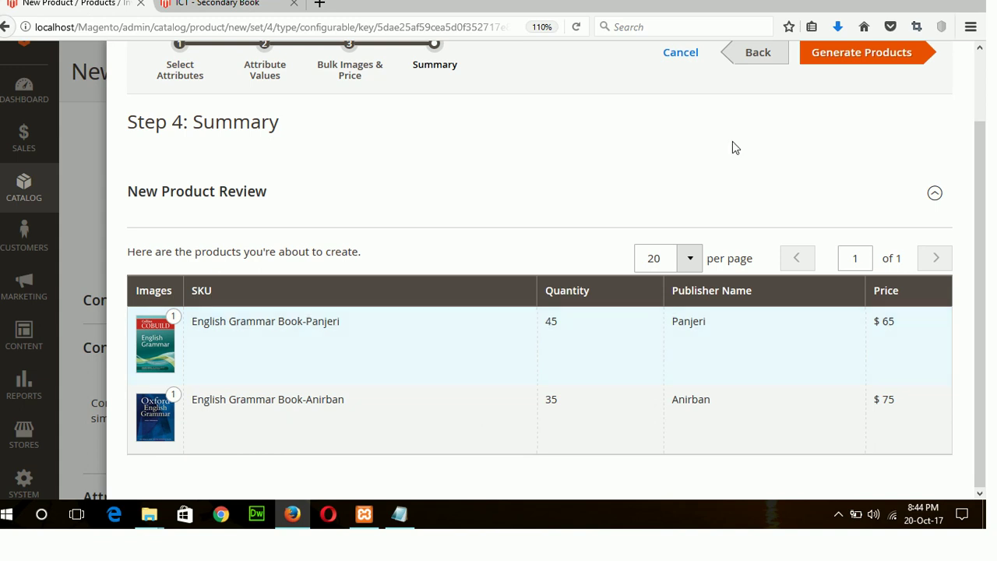
{"action": "scroll", "coordinate": [963, 151], "scroll_direction": "up", "scroll_amount": 2}
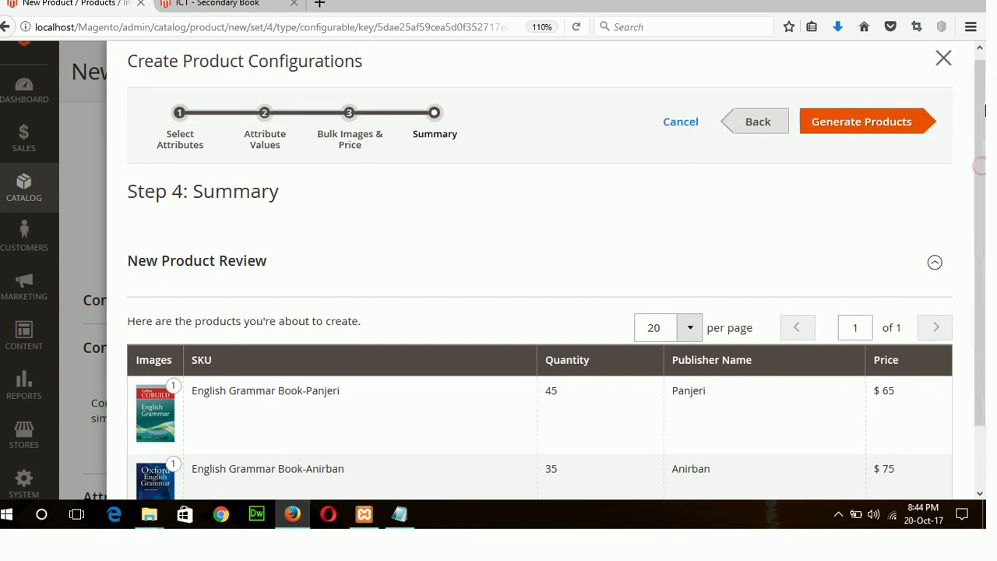
{"action": "left_click", "coordinate": [843, 136]}
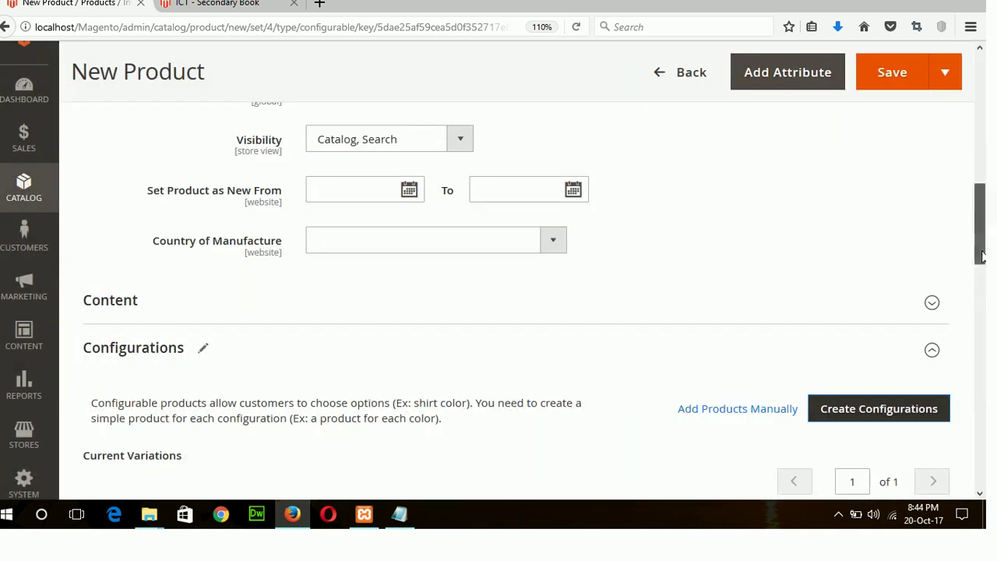
Check the Current Variations grid: Panjeri $65, quantity 45; Anirban $75, quantity 35
{"action": "left_click_drag", "start_coordinate": [980, 251], "coordinate": [983, 333]}
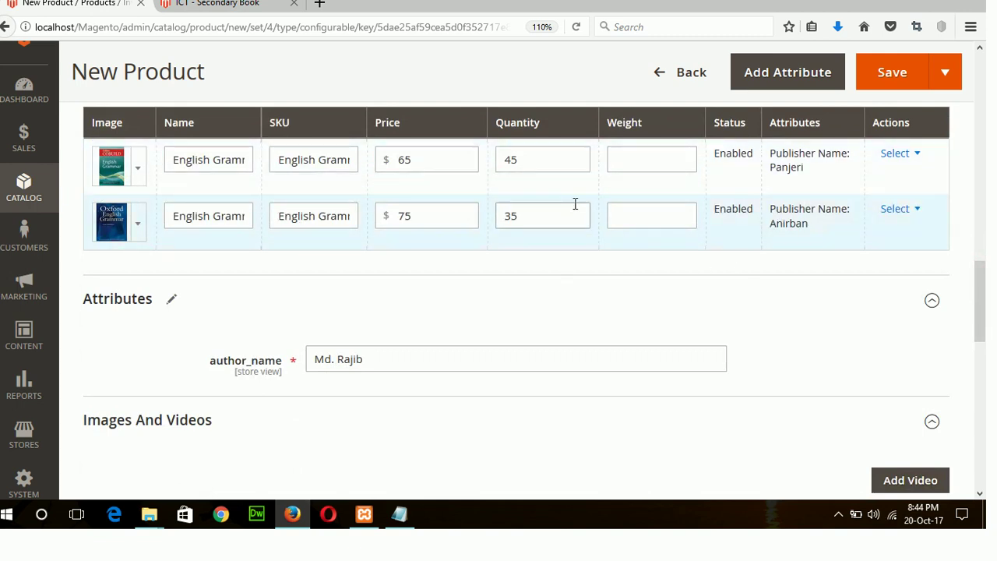
{"action": "left_click", "coordinate": [917, 158]}
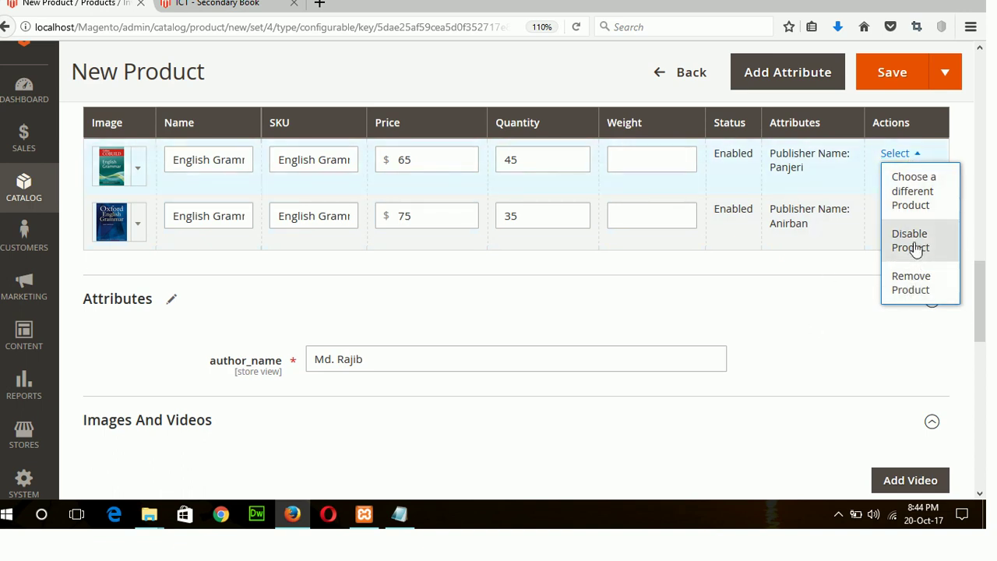
{"action": "left_click", "coordinate": [763, 321]}
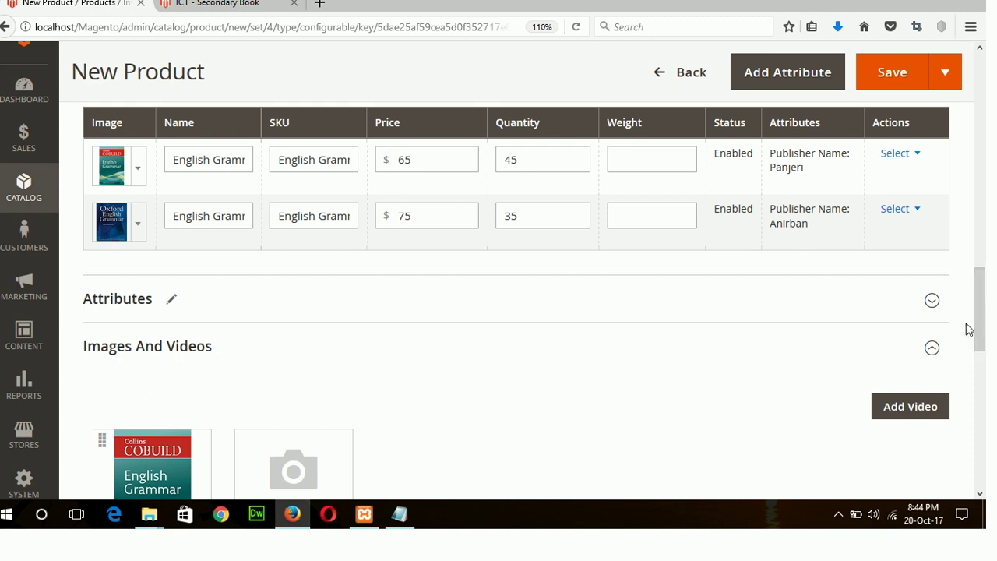
{"action": "left_click_drag", "start_coordinate": [978, 327], "coordinate": [983, 160]}
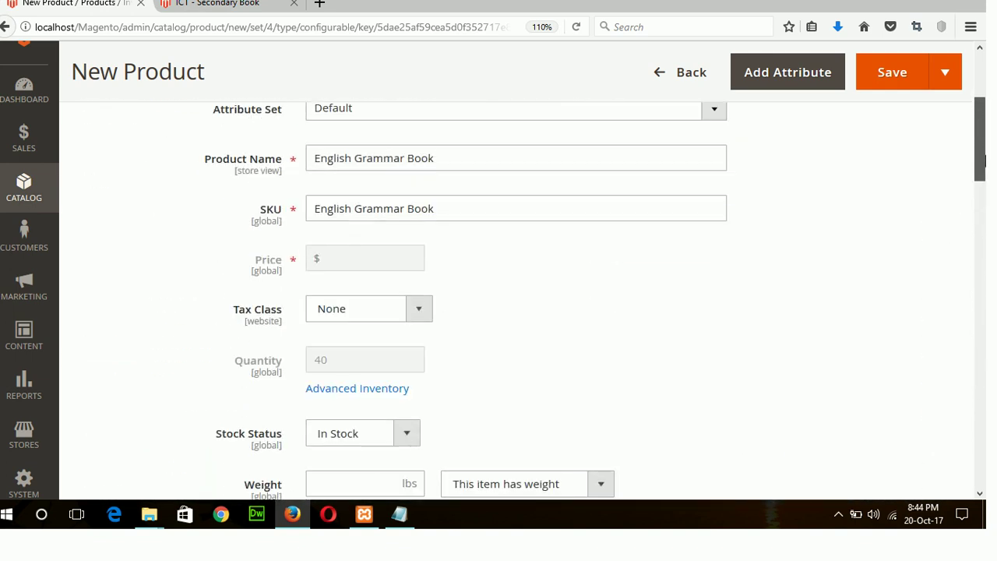
Save the English Grammar Book, adding the configurable attributes to the current attribute set
{"action": "left_click", "coordinate": [902, 73]}
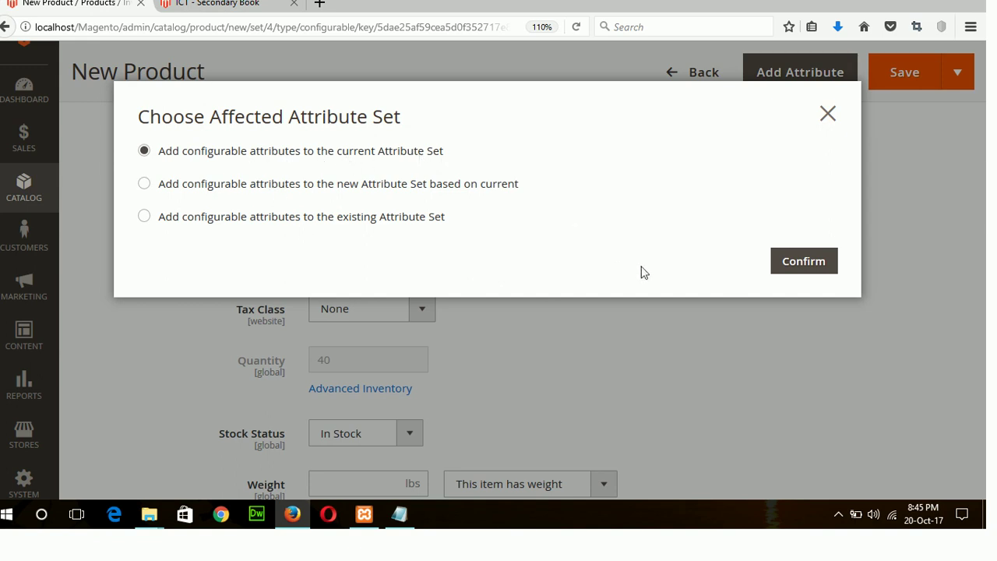
{"action": "left_click", "coordinate": [824, 271]}
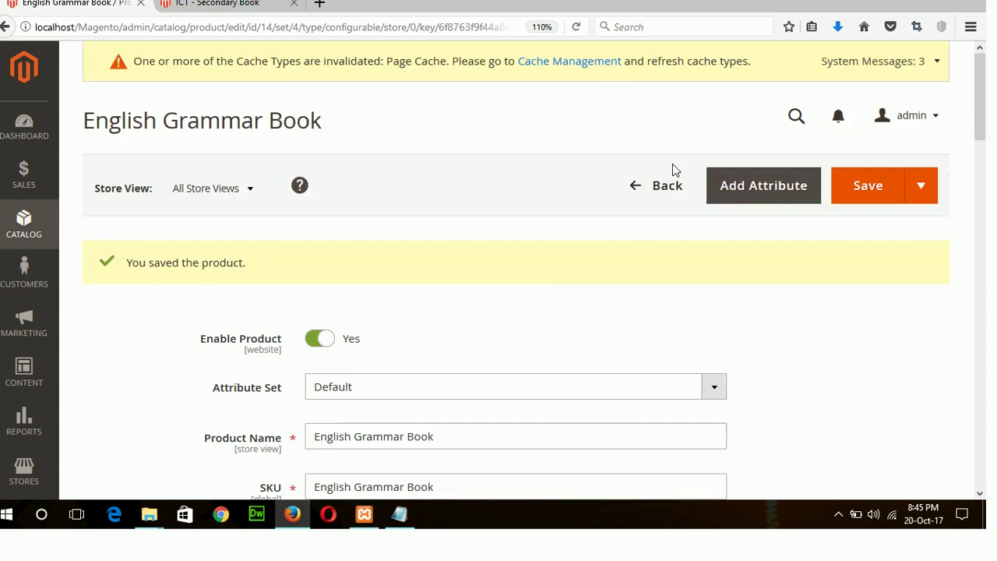
Confirm English Grammar Book and its two publisher variations appear in Catalog > Products, then switch to the storefront
{"action": "left_click", "coordinate": [665, 195]}
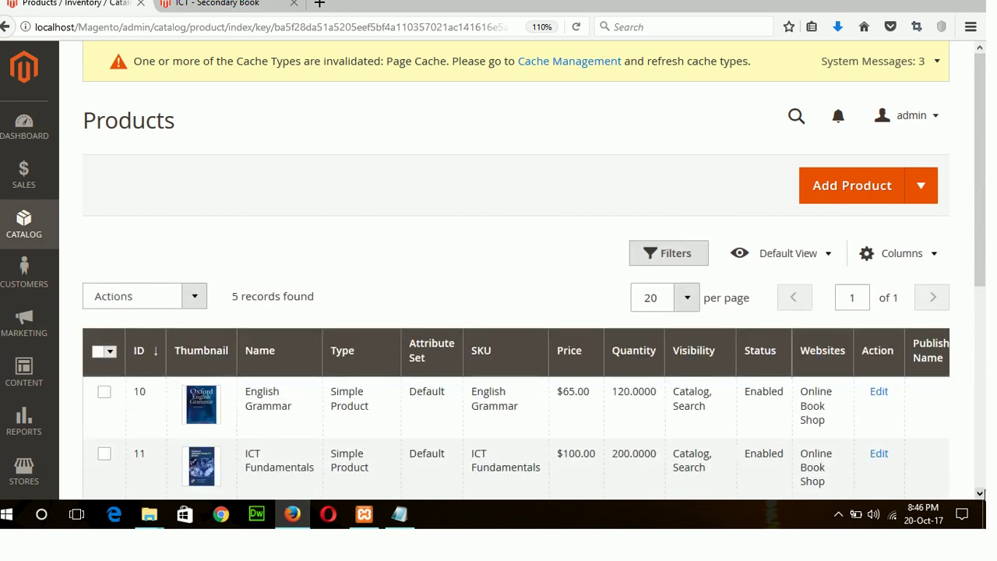
{"action": "left_click", "coordinate": [978, 495]}
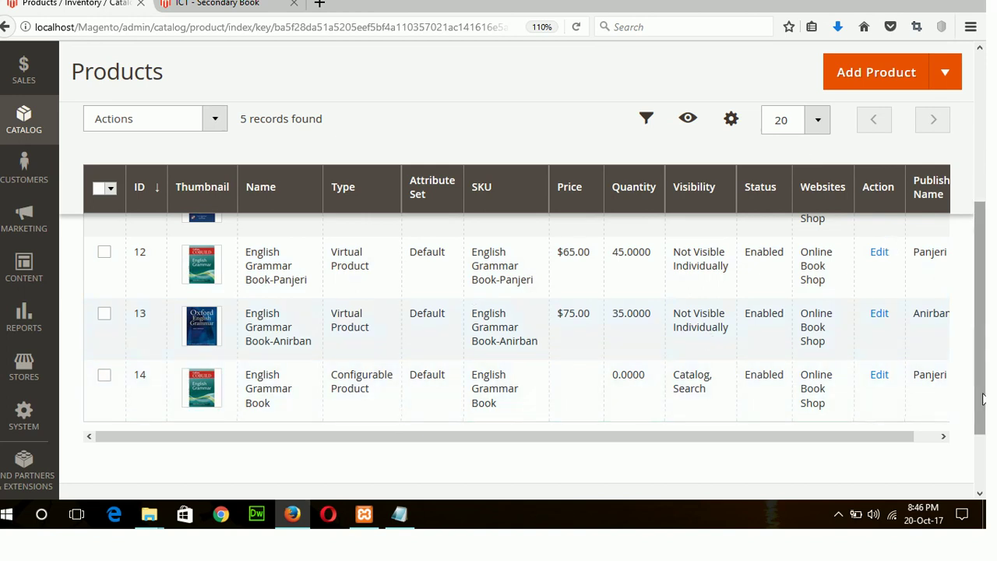
{"action": "scroll", "coordinate": [983, 99], "scroll_direction": "up", "scroll_amount": 5}
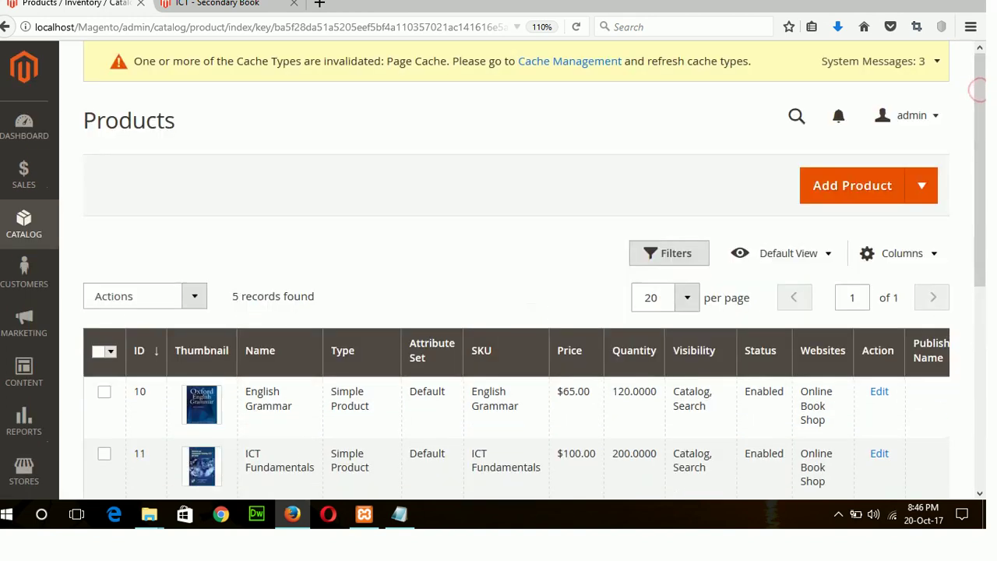
{"action": "left_click", "coordinate": [218, 4]}
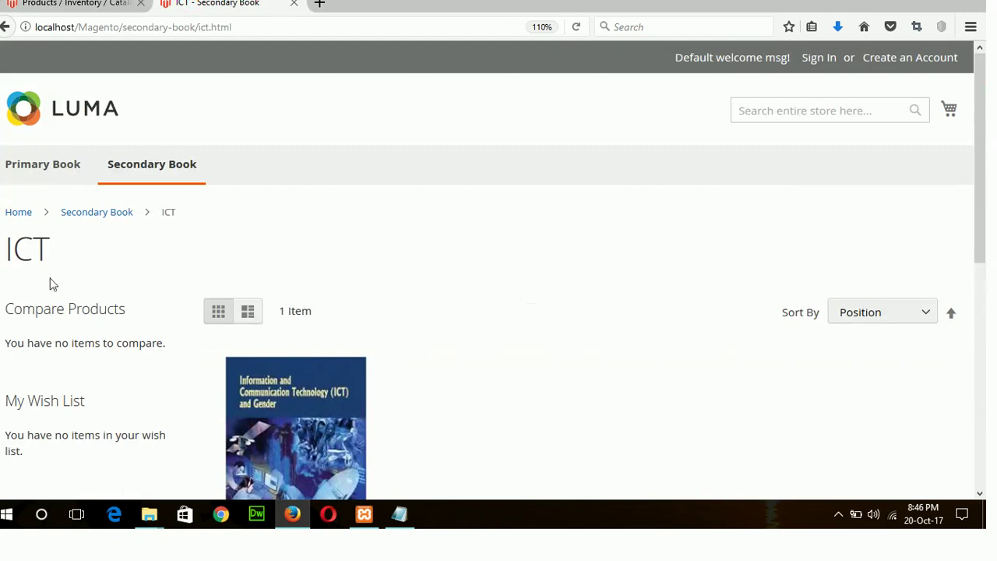
From the Primary Book category, open the English Grammar Book product page priced $65.00
{"action": "mouse_move", "coordinate": [43, 178]}
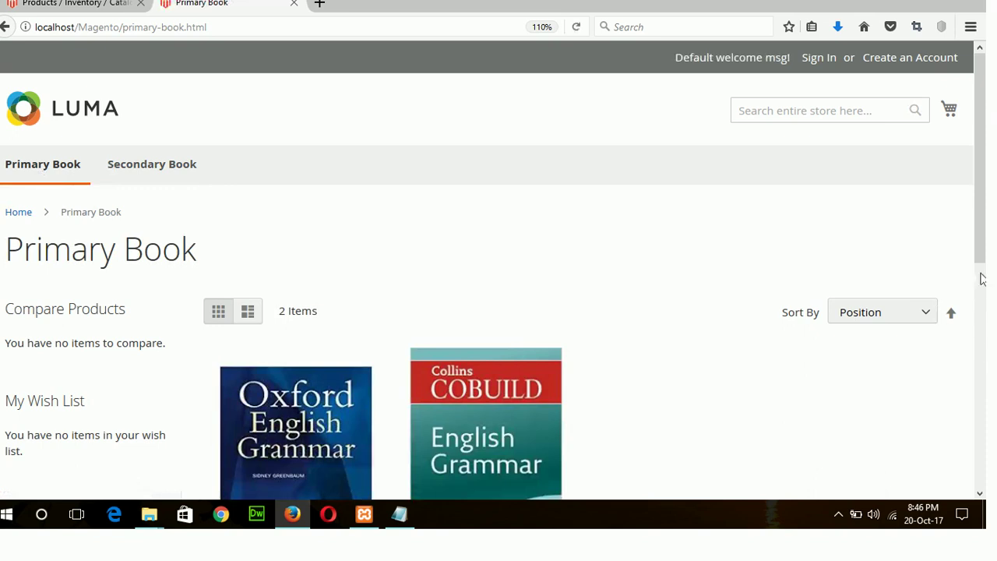
{"action": "left_click_drag", "start_coordinate": [982, 279], "coordinate": [981, 388]}
{"action": "mouse_move", "coordinate": [392, 372]}
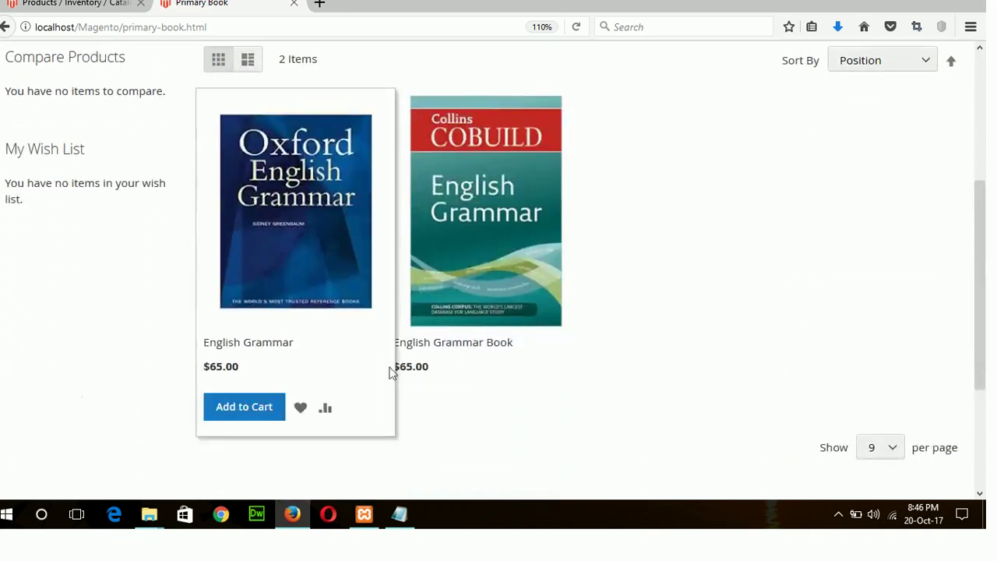
{"action": "mouse_move", "coordinate": [483, 252]}
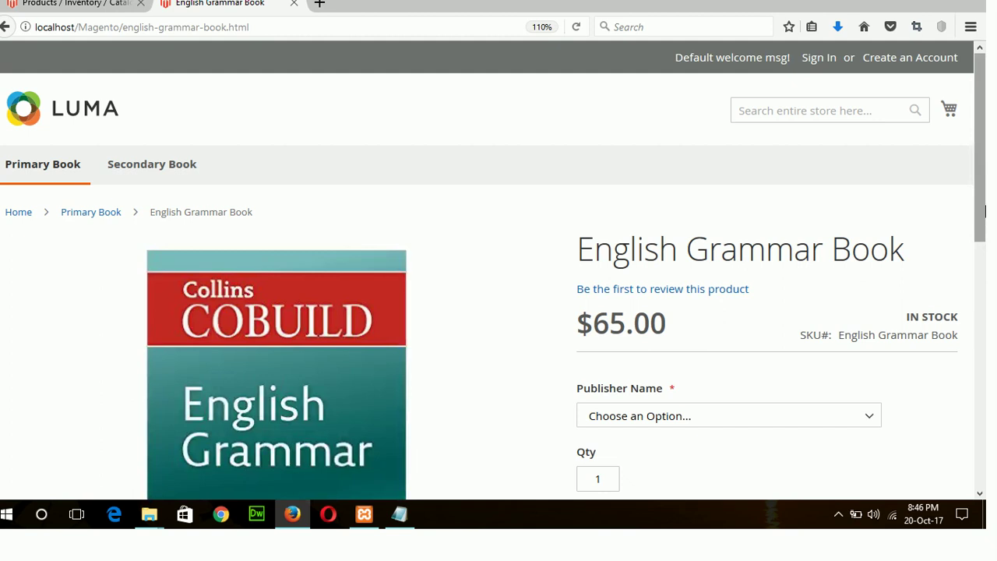
Switch Publisher Name between Anirban ($75.00, Oxford cover) and Panjeri ($65.00, Collins COBUILD), ending on Anirban
{"action": "scroll", "coordinate": [984, 281], "scroll_direction": "down", "scroll_amount": 5}
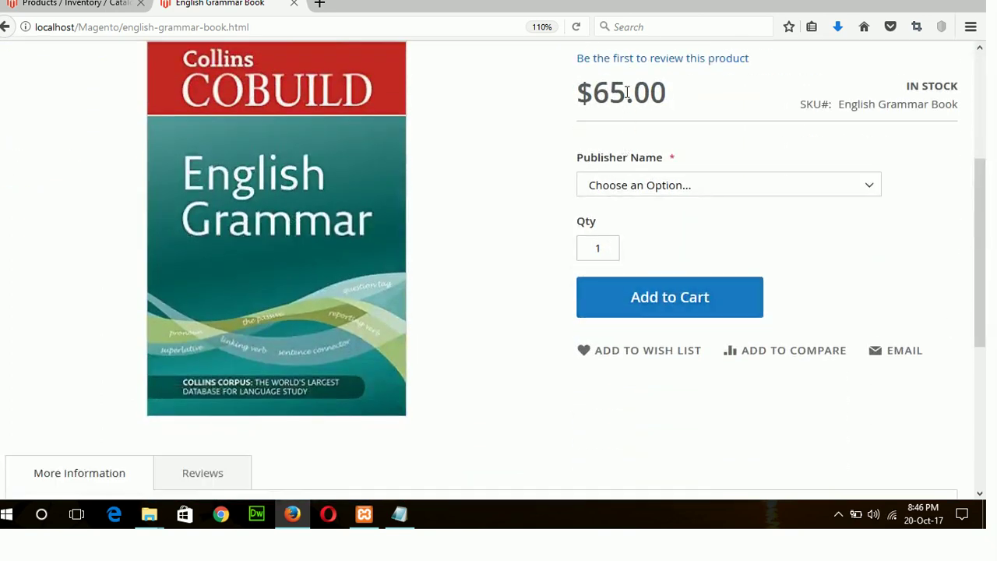
{"action": "left_click", "coordinate": [871, 189]}
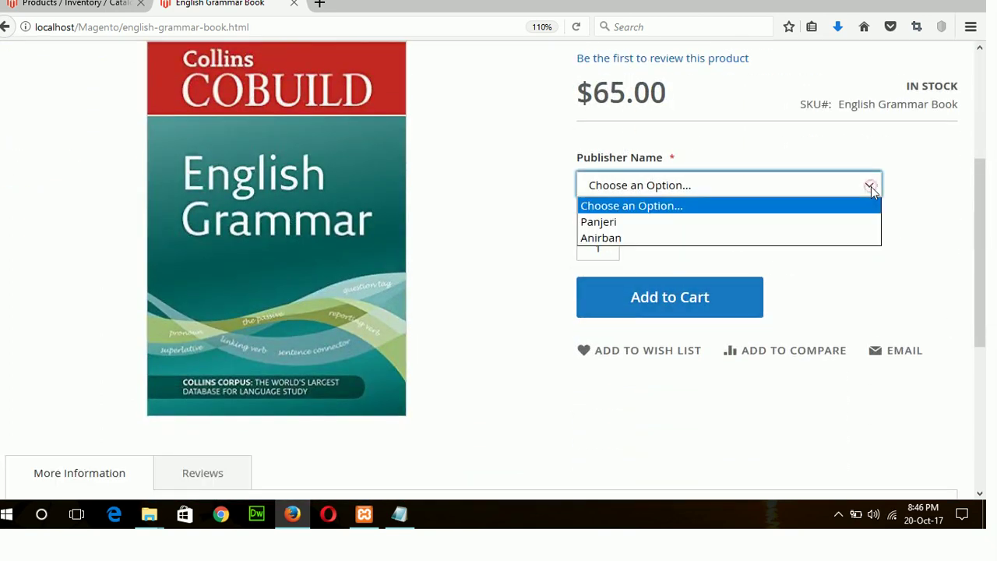
{"action": "left_click", "coordinate": [604, 238]}
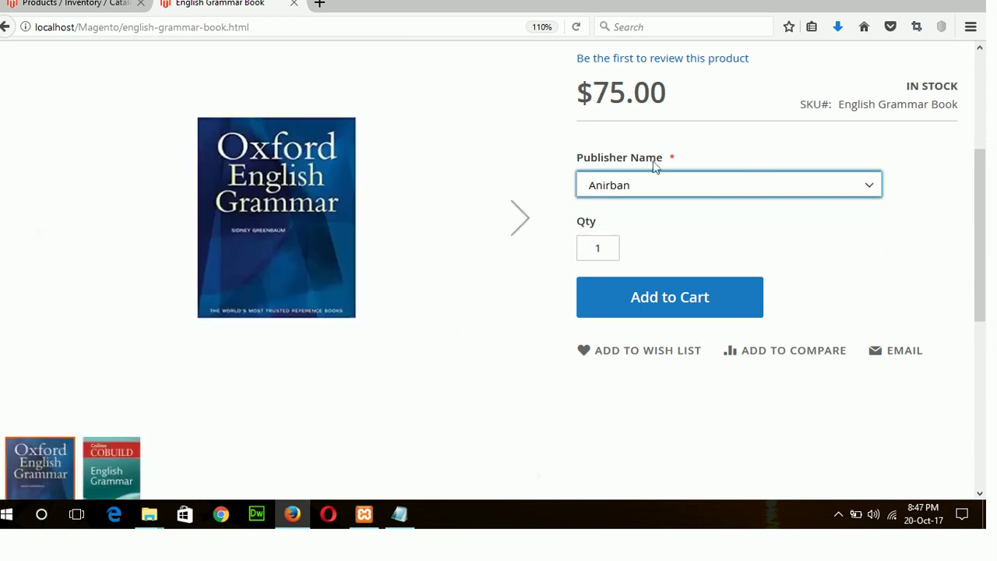
{"action": "left_click", "coordinate": [701, 188]}
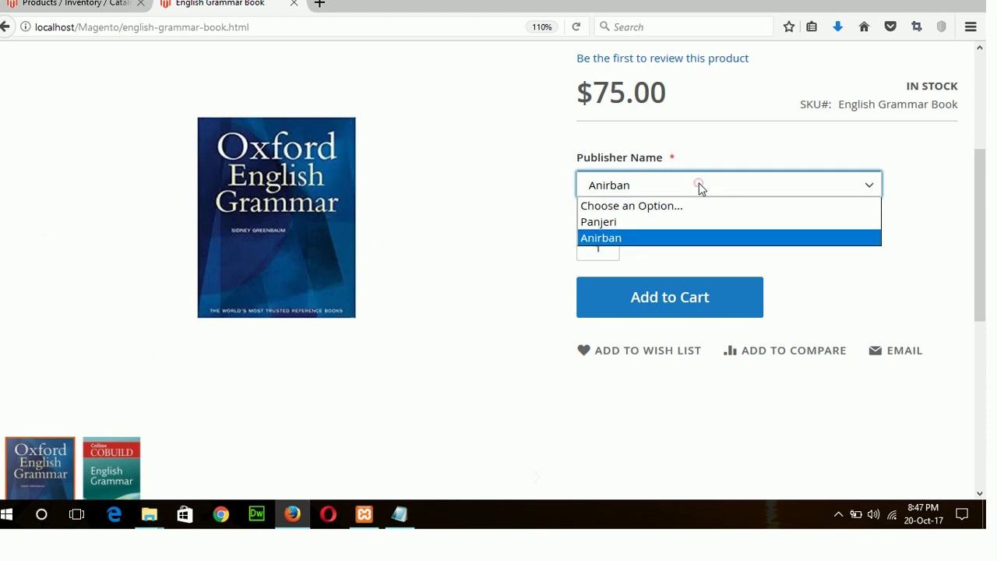
{"action": "left_click", "coordinate": [611, 223]}
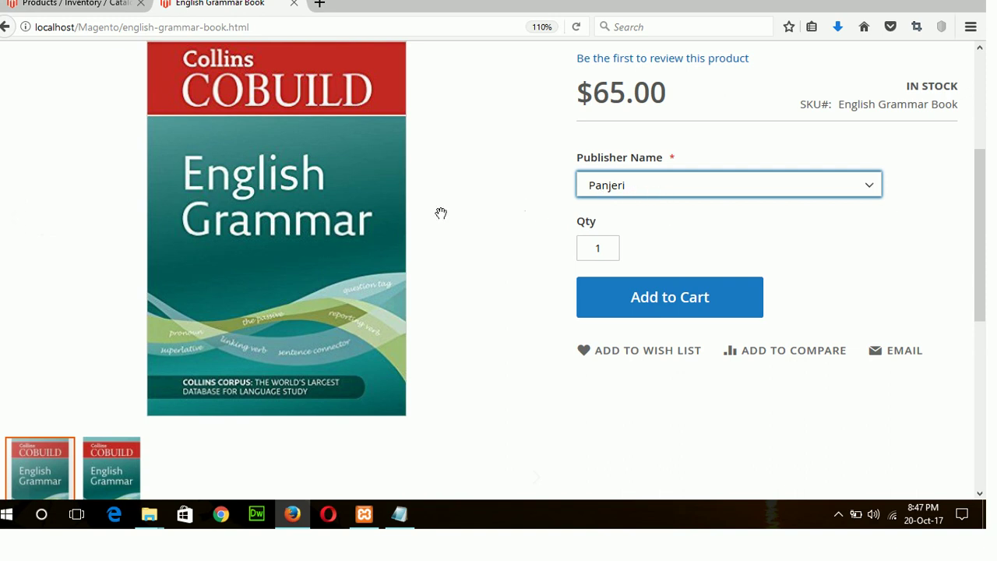
{"action": "left_click", "coordinate": [671, 183]}
{"action": "left_click", "coordinate": [623, 238]}
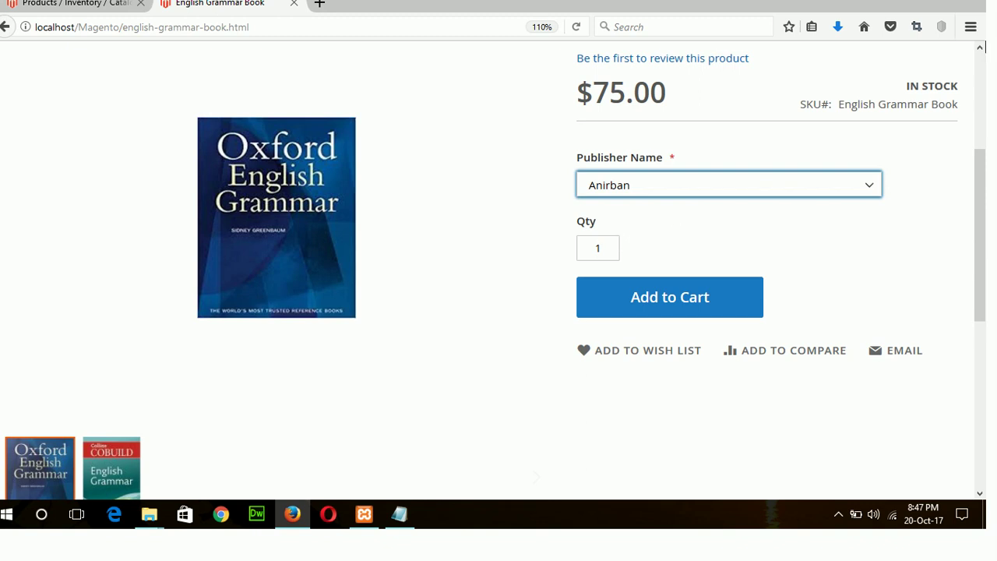
{"action": "left_click", "coordinate": [984, 72]}
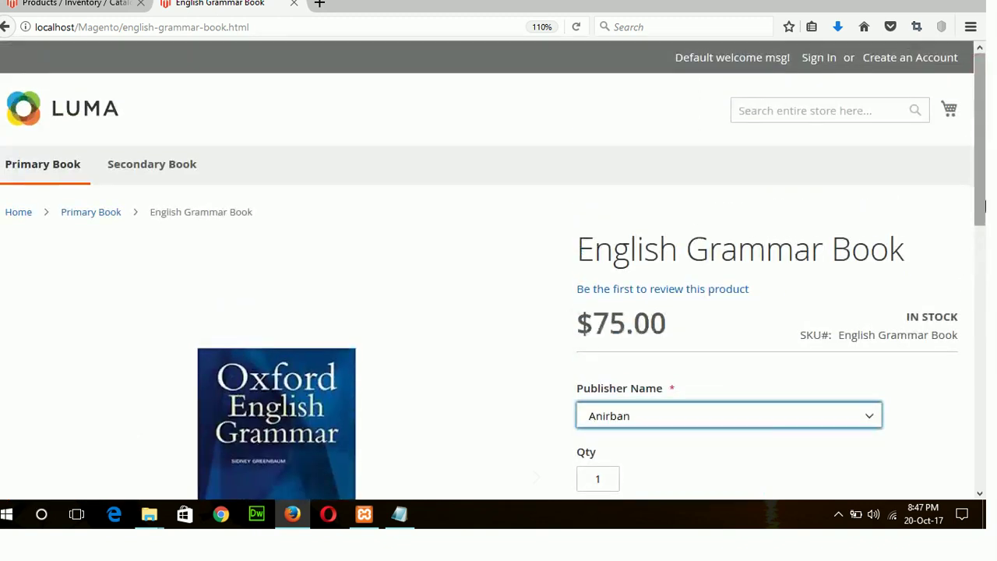
{"action": "scroll", "coordinate": [778, 194], "scroll_direction": "down", "scroll_amount": 3}
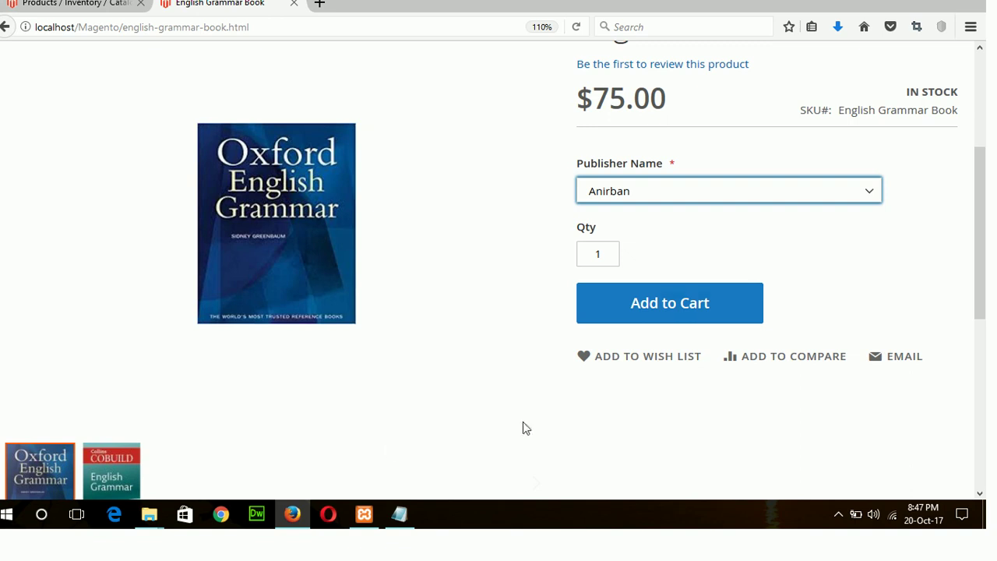
Return to the admin product grid and review all five records, including the Anirban variant at $75
{"action": "left_click", "coordinate": [89, 12]}
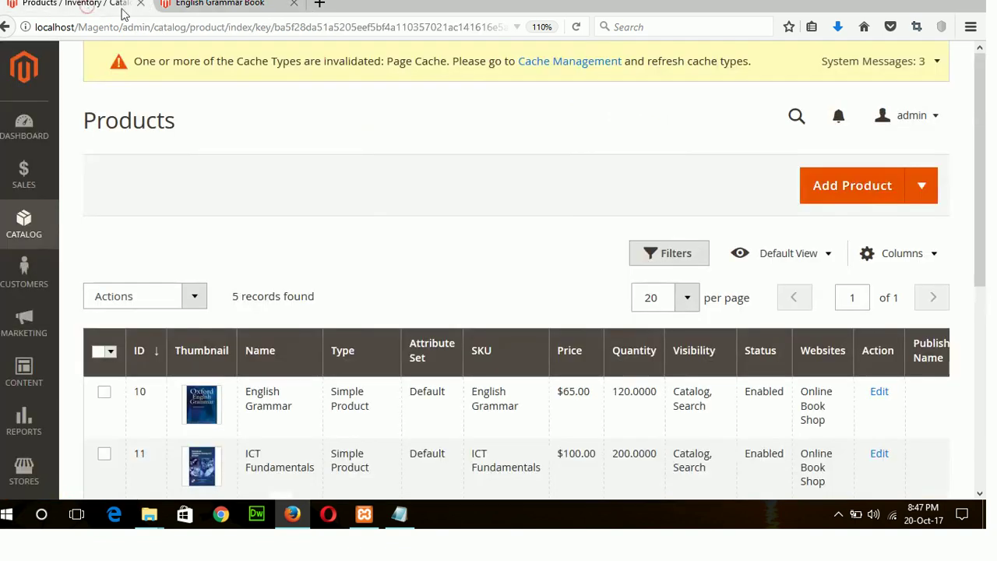
{"action": "left_click", "coordinate": [983, 425]}
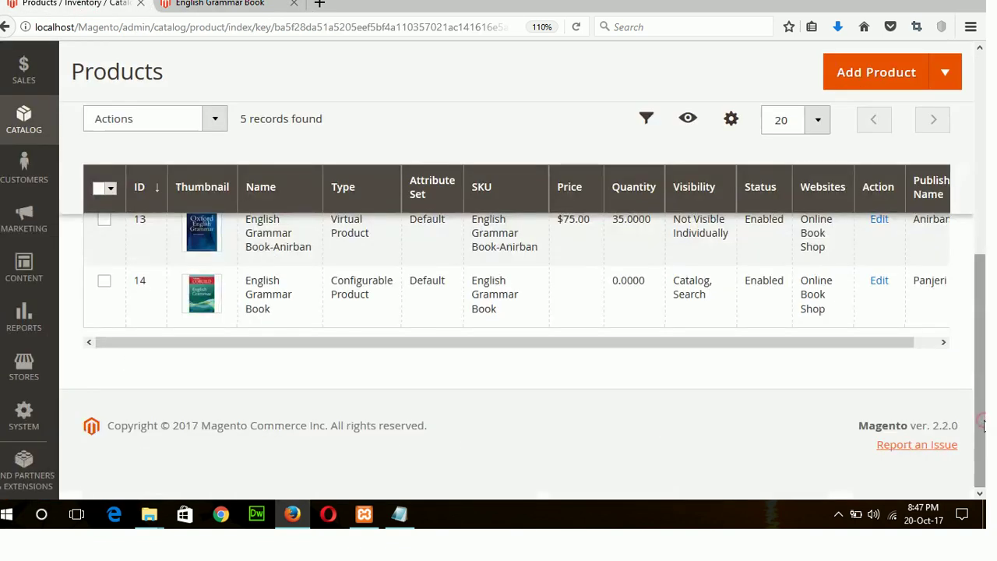
{"action": "left_click_drag", "start_coordinate": [983, 425], "coordinate": [983, 222]}
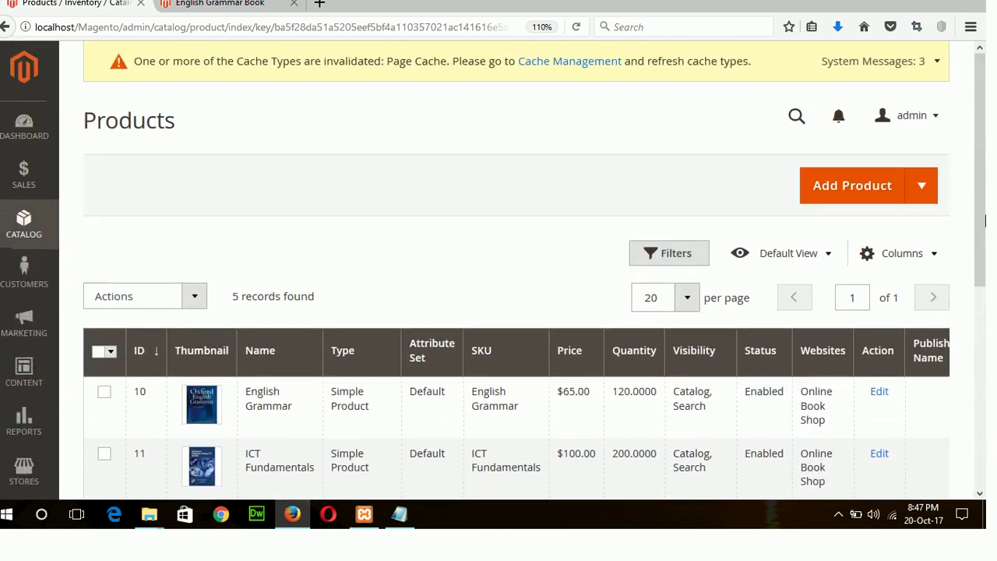